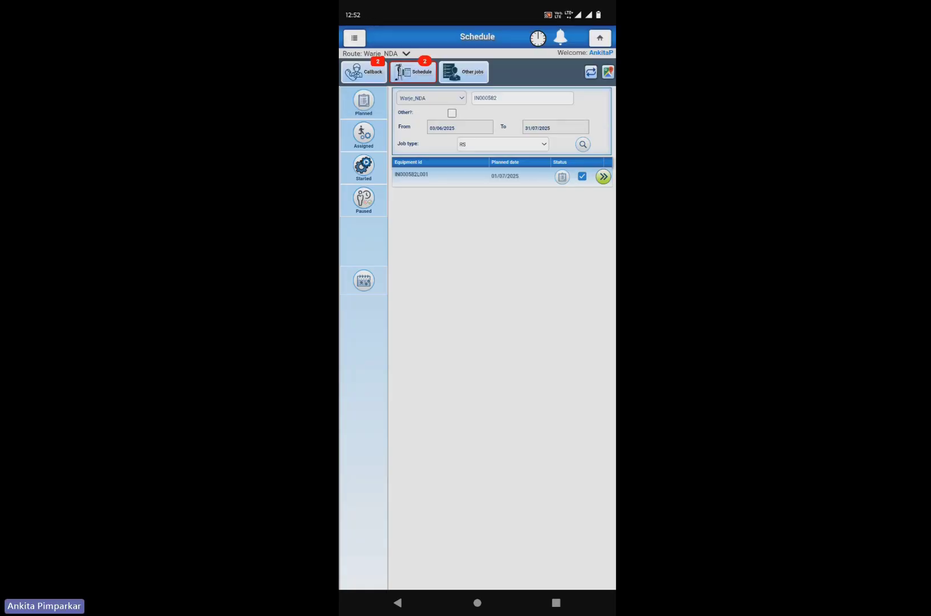
Step: Open the ticket details for equipment IN000582L001 at Kalptaru Tower from the Schedule list
{"action": "left_click", "coordinate": [603, 177]}
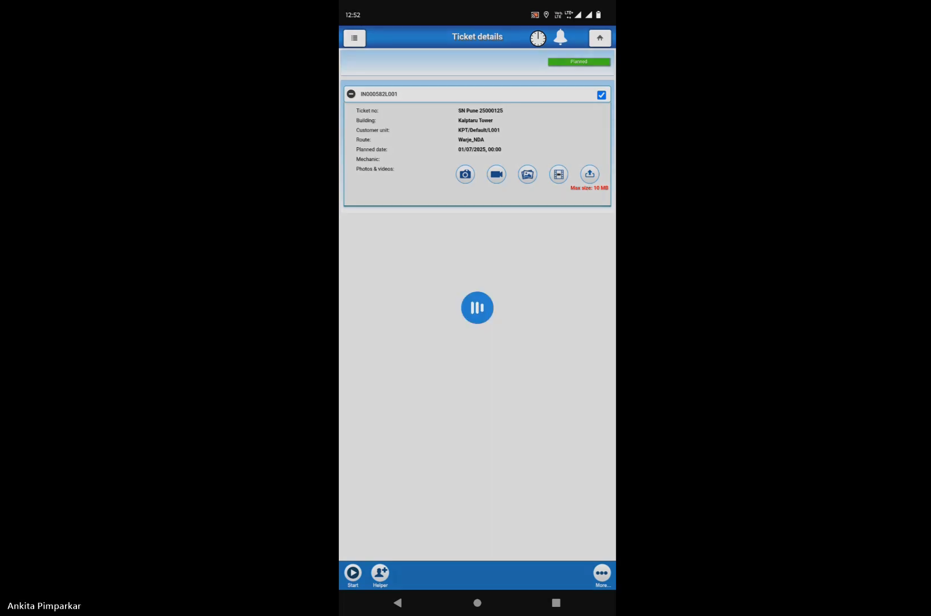
Step: Start the job with a travel stop: remark Ok, Bike, 2 km travelled, no attachment
{"action": "left_click", "coordinate": [573, 476]}
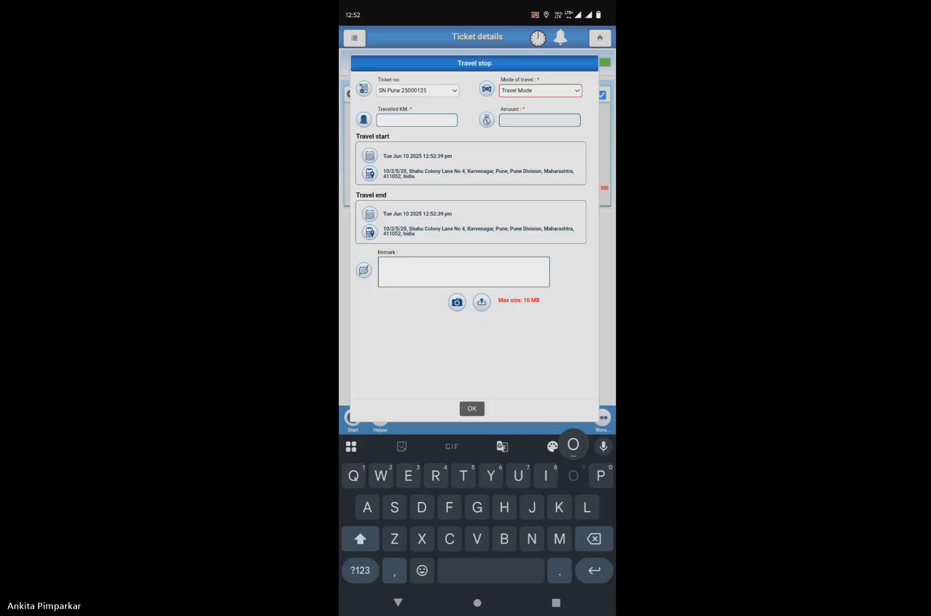
{"action": "type", "text": "k"}
{"action": "left_click", "coordinate": [540, 91]}
{"action": "left_click", "coordinate": [476, 254]}
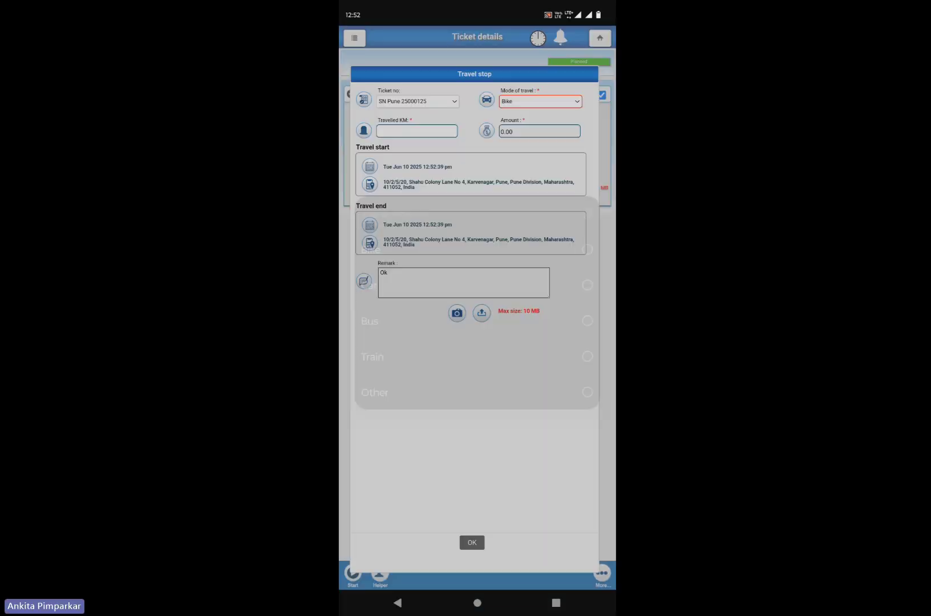
{"action": "left_click", "coordinate": [417, 125]}
{"action": "left_click", "coordinate": [442, 478]}
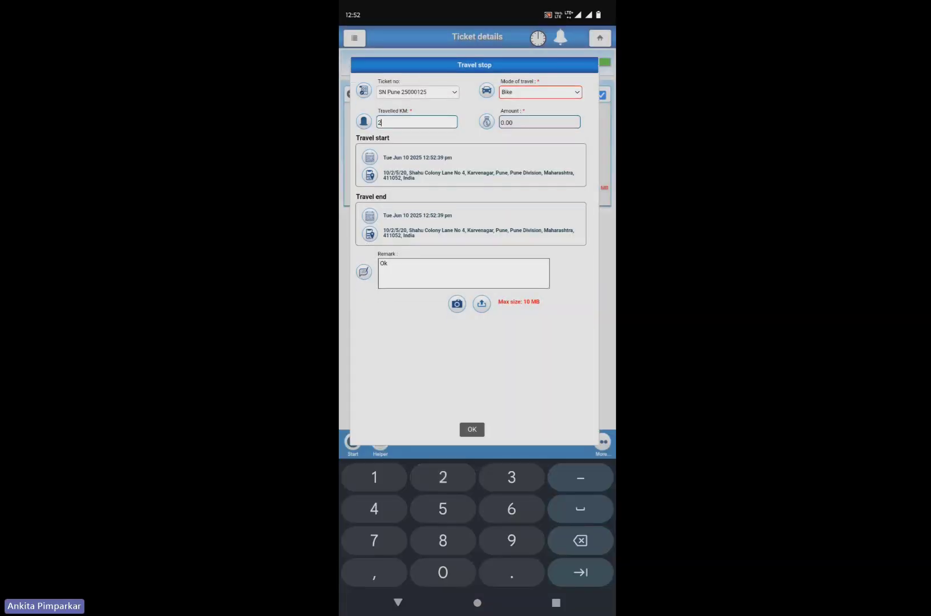
{"action": "left_click", "coordinate": [399, 603]}
{"action": "left_click", "coordinate": [472, 542]}
{"action": "left_click", "coordinate": [574, 333]}
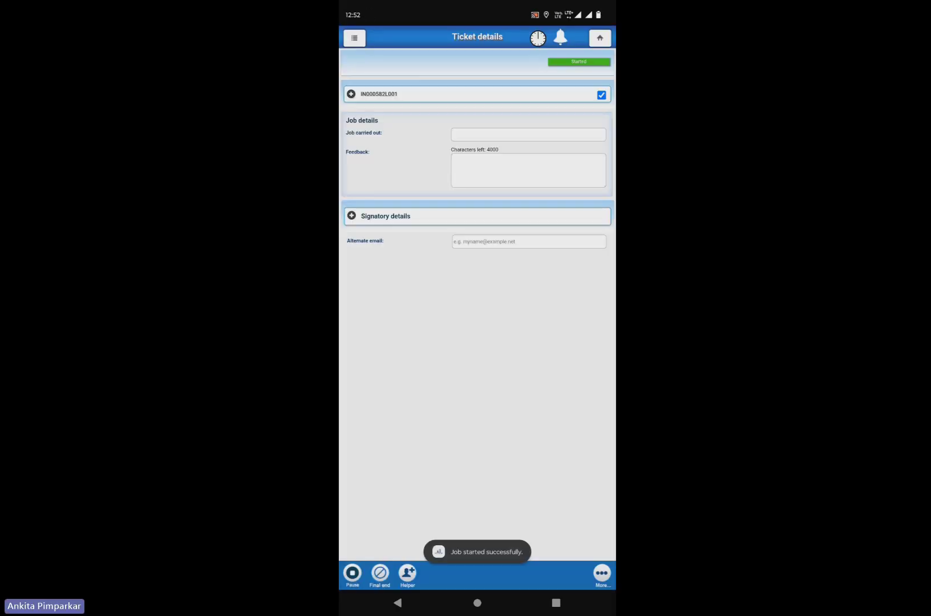
Step: Save the part remark 'Carried part' on the ticket
{"action": "left_click", "coordinate": [351, 93]}
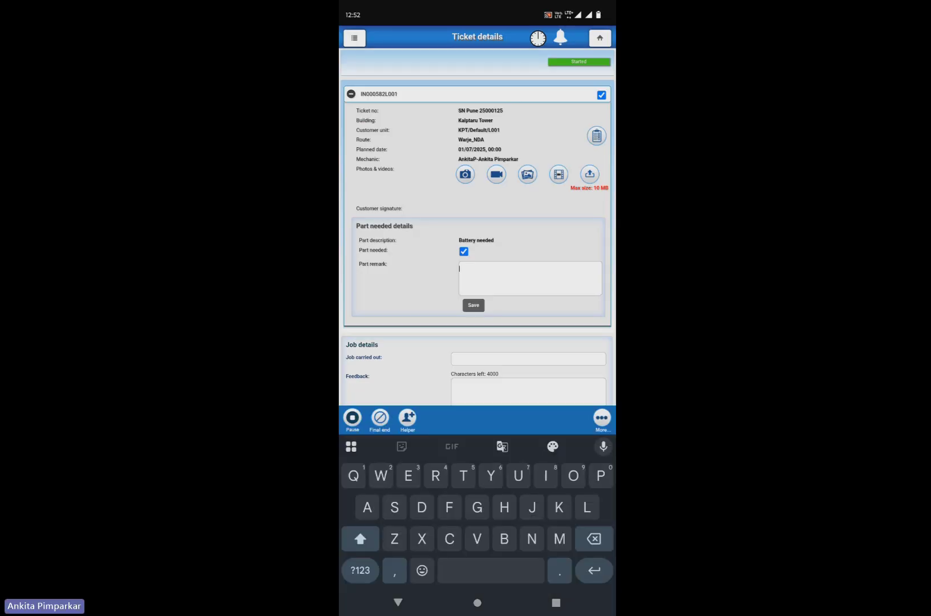
{"action": "type", "text": "C"}
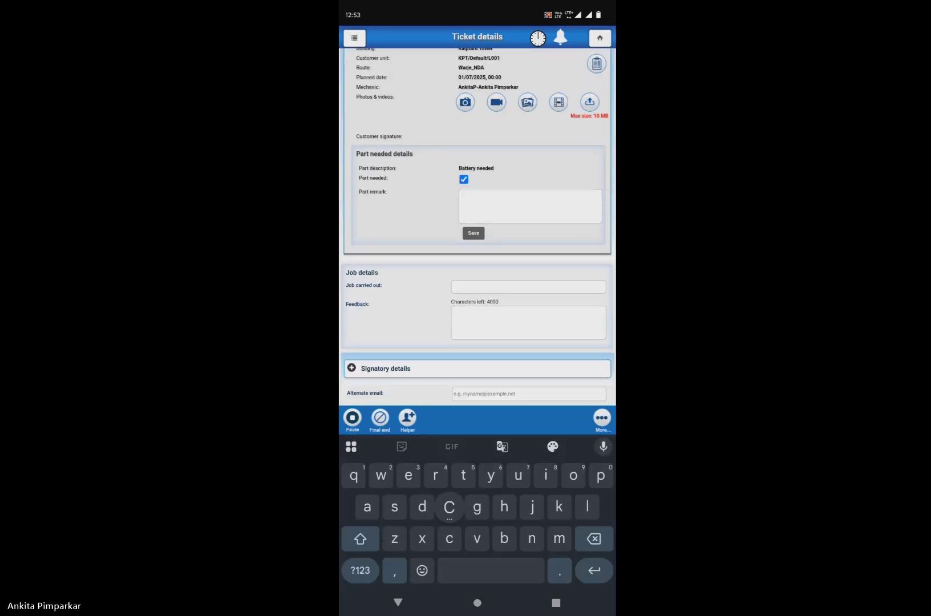
{"action": "type", "text": "arried p"}
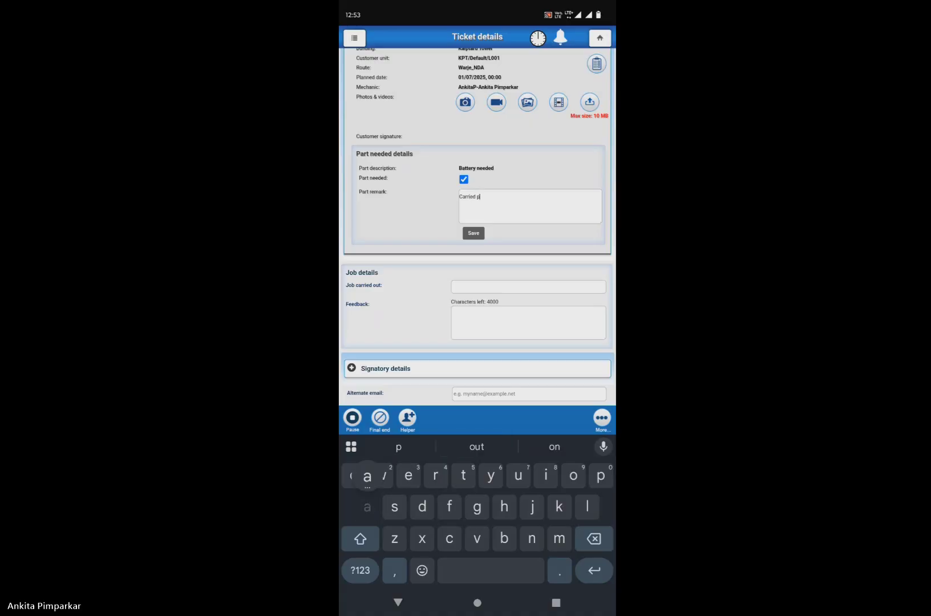
{"action": "type", "text": "art"}
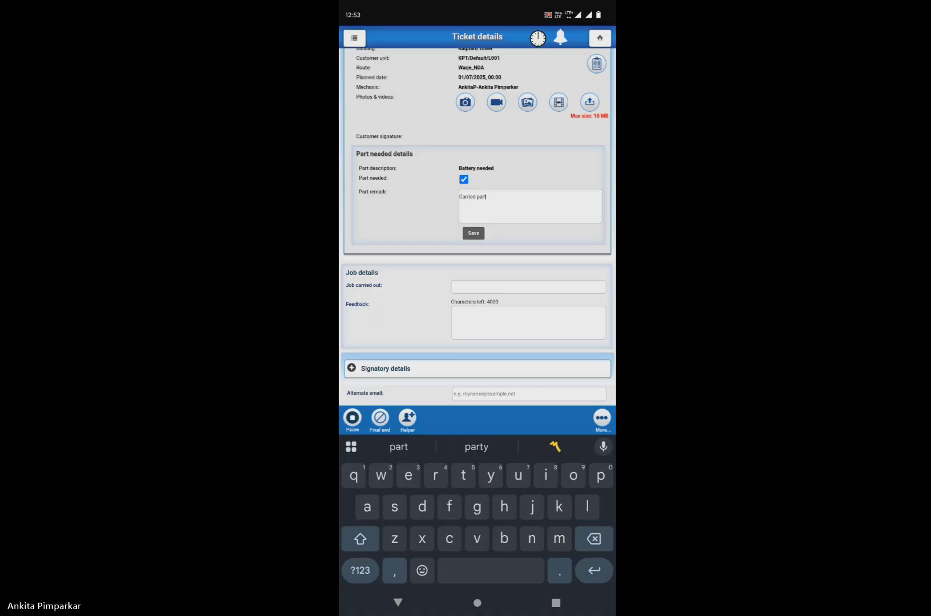
{"action": "key", "text": "Escape"}
{"action": "left_click", "coordinate": [475, 307]}
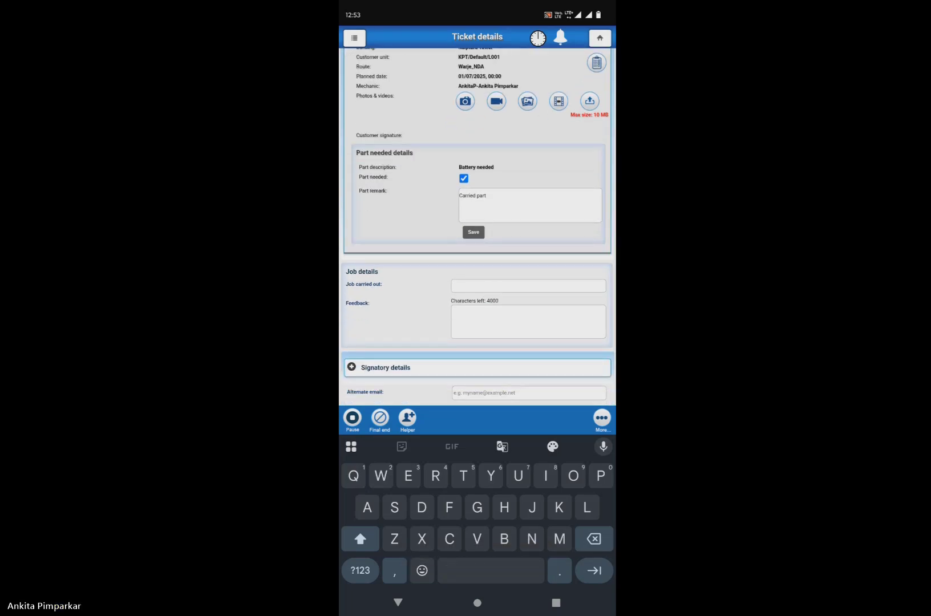
Step: Enter 'Checked ard and battery and working' as the job carried out
{"action": "type", "text": "Check"}
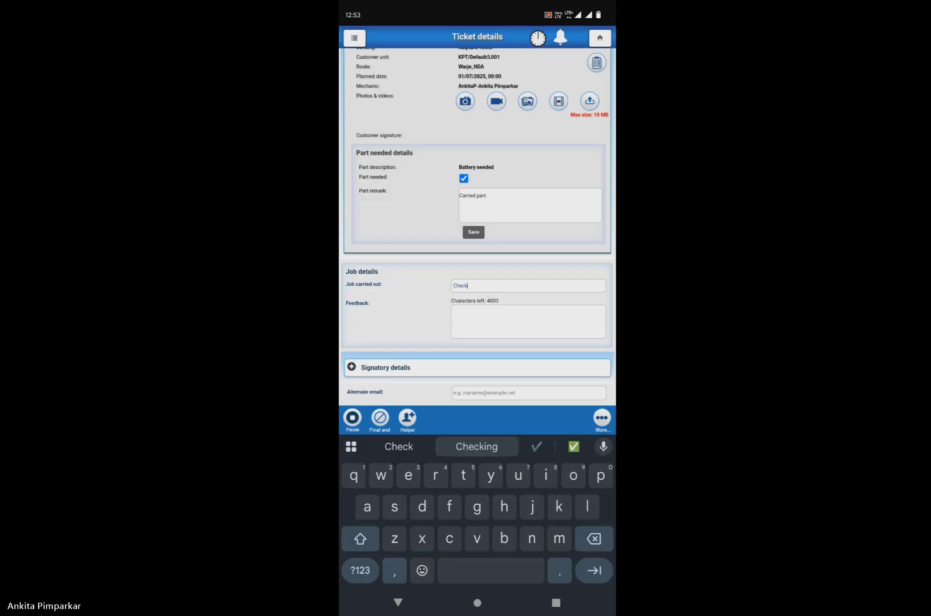
{"action": "left_click", "coordinate": [476, 447]}
{"action": "key", "text": "BackSpace"}
{"action": "key", "text": "BackSpace"}
{"action": "key", "text": "BackSpace"}
{"action": "key", "text": "BackSpace"}
{"action": "type", "text": "e"}
{"action": "left_click", "coordinate": [476, 446]}
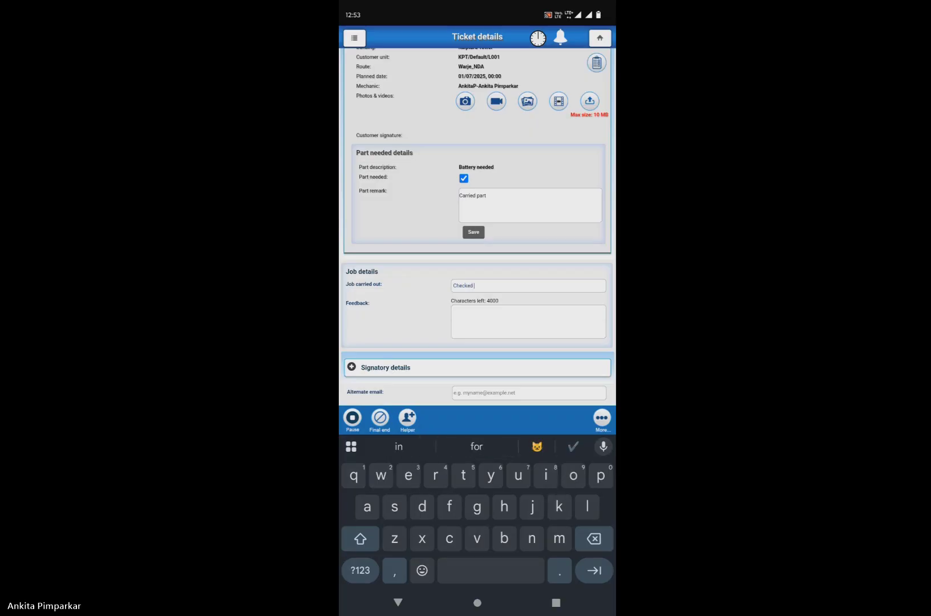
{"action": "type", "text": "ard a"}
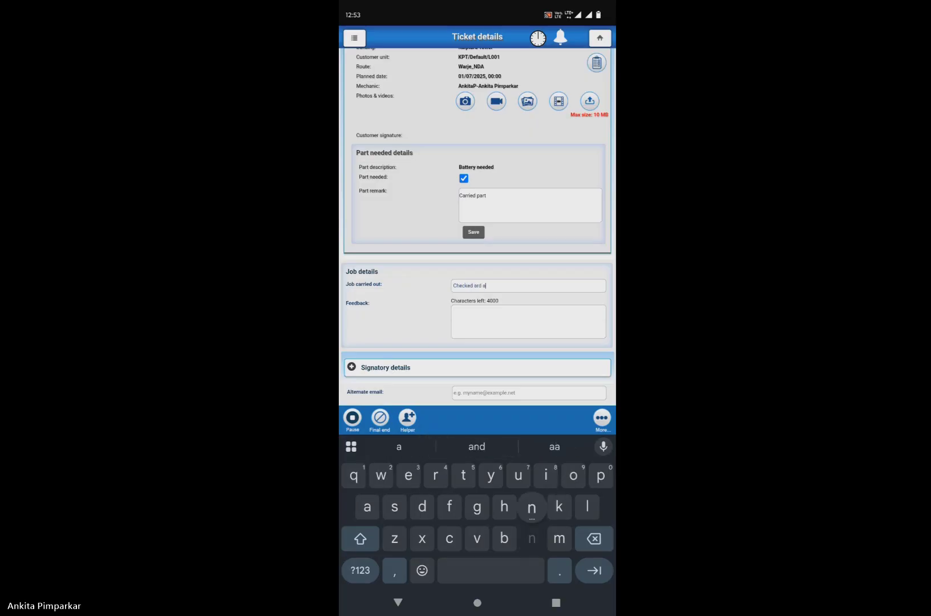
{"action": "type", "text": "n"}
{"action": "left_click", "coordinate": [477, 446]}
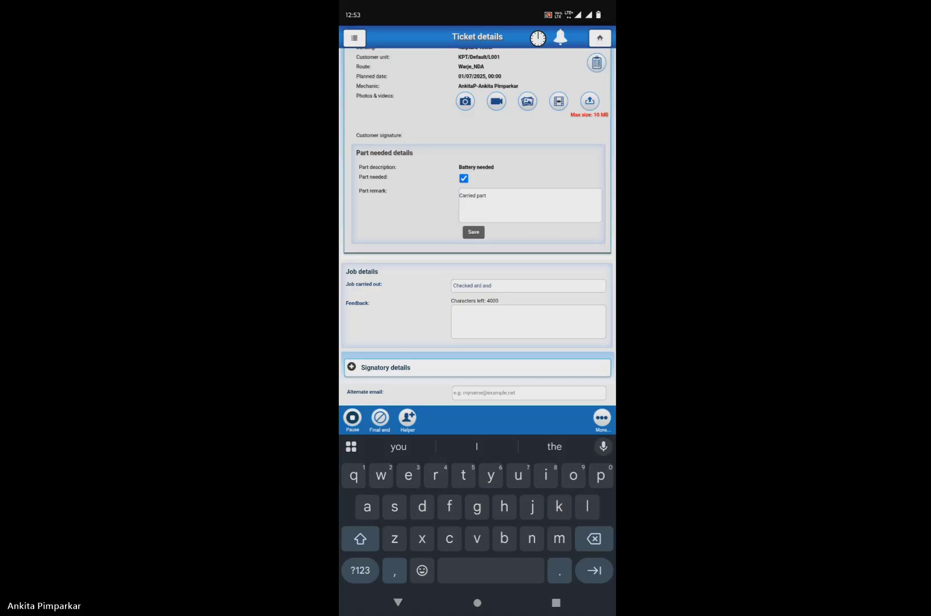
{"action": "type", "text": "vatt"}
{"action": "left_click", "coordinate": [555, 446]}
{"action": "type", "text": "and worki"}
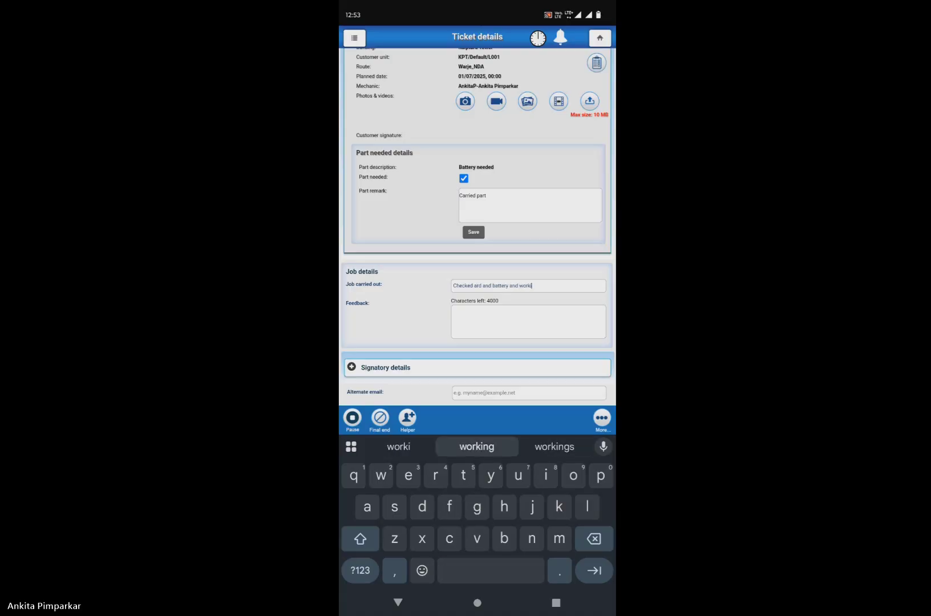
{"action": "left_click", "coordinate": [477, 446]}
Step: Write the feedback 'Lift is Working now'
{"action": "left_click", "coordinate": [528, 321]}
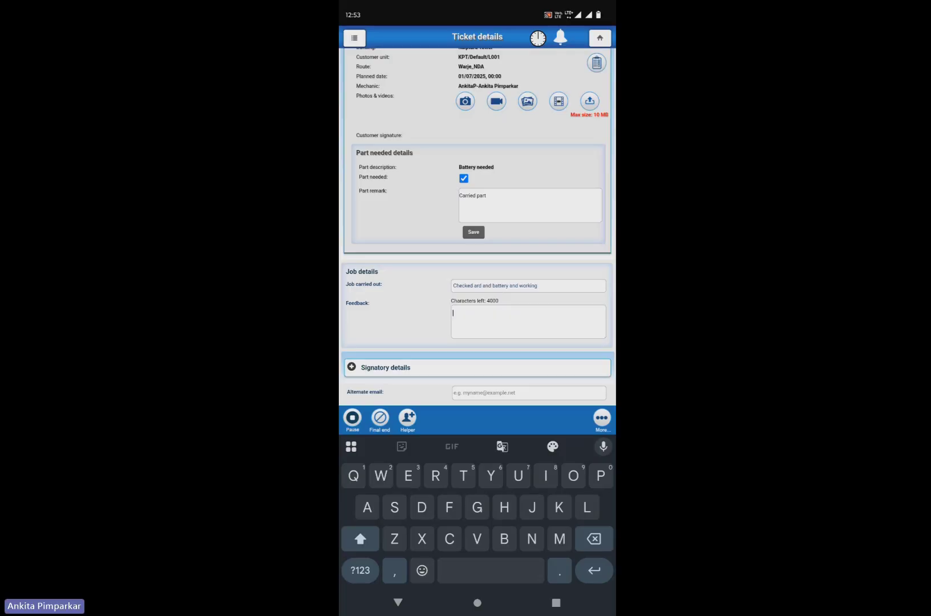
{"action": "type", "text": "Workin"}
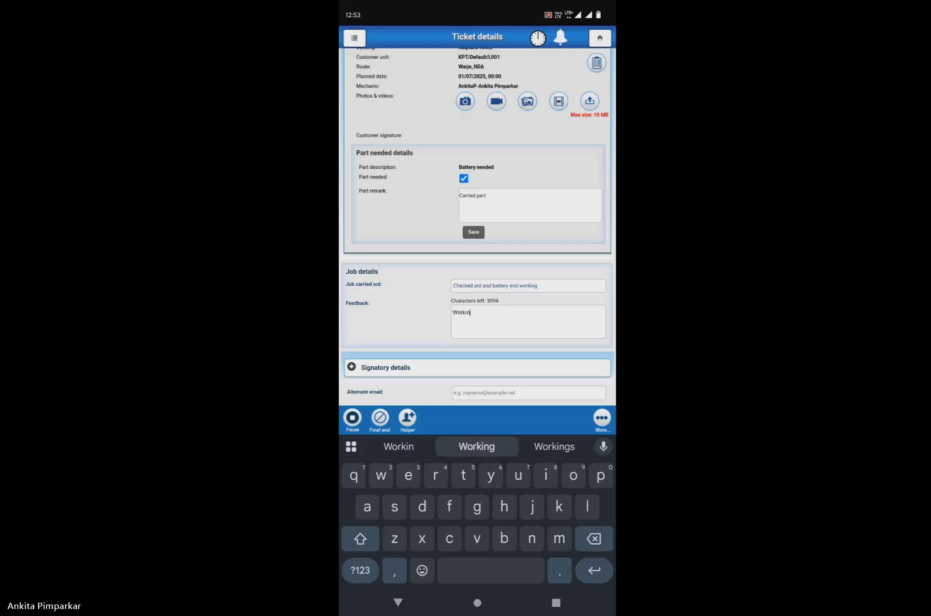
{"action": "left_click", "coordinate": [477, 446]}
{"action": "type", "text": "now"}
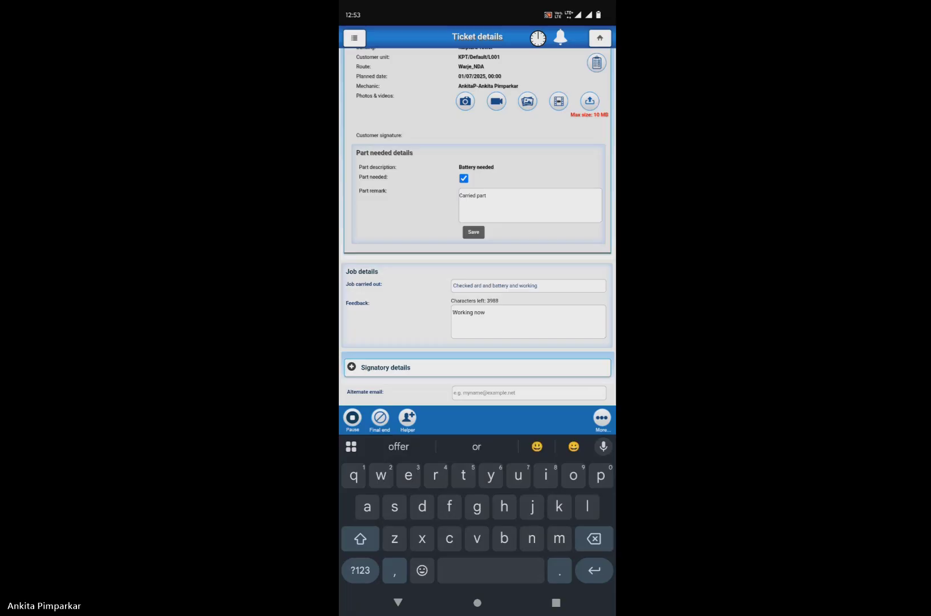
{"action": "left_click", "coordinate": [453, 313]}
{"action": "type", "text": "Lift is"}
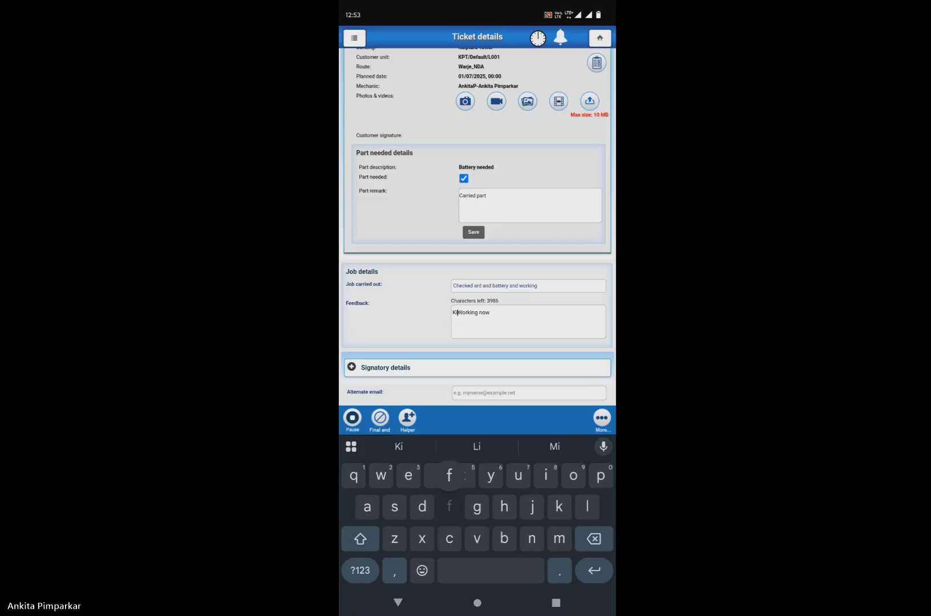
{"action": "scroll", "coordinate": [478, 228], "scroll_direction": "down", "scroll_amount": 1}
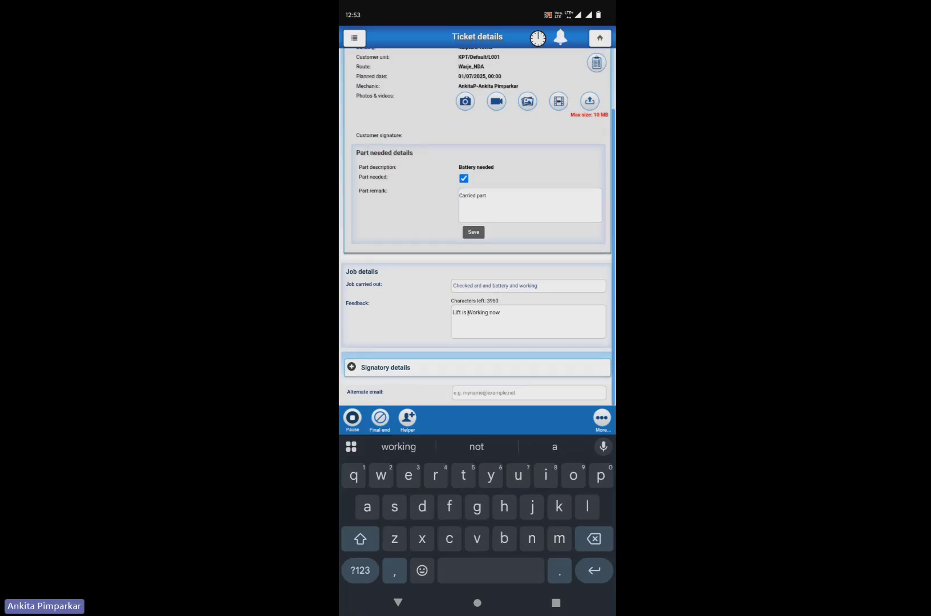
Step: Fill in the signatory's name, designation Security guard, and mobile number
{"action": "left_click", "coordinate": [478, 368]}
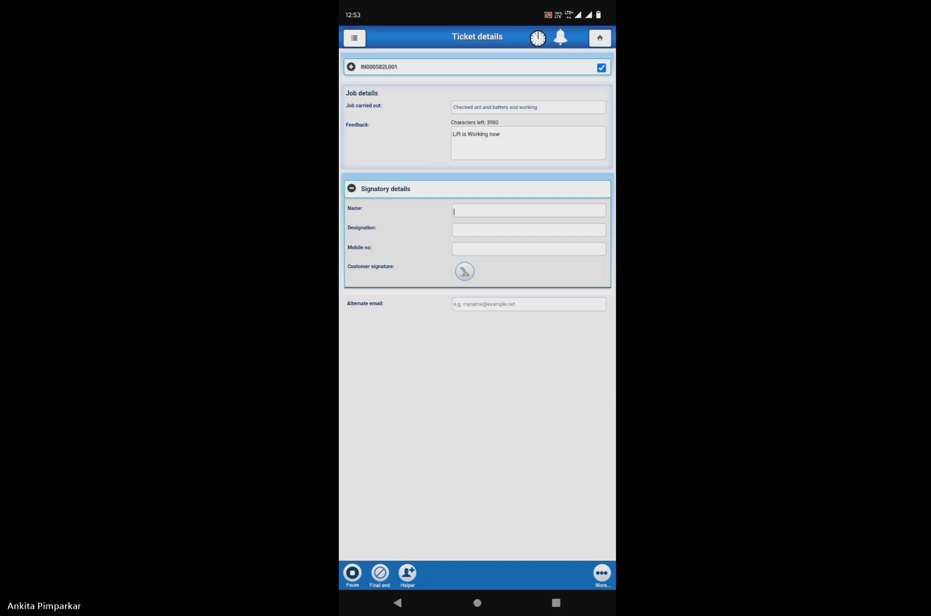
{"action": "type", "text": "Sham"}
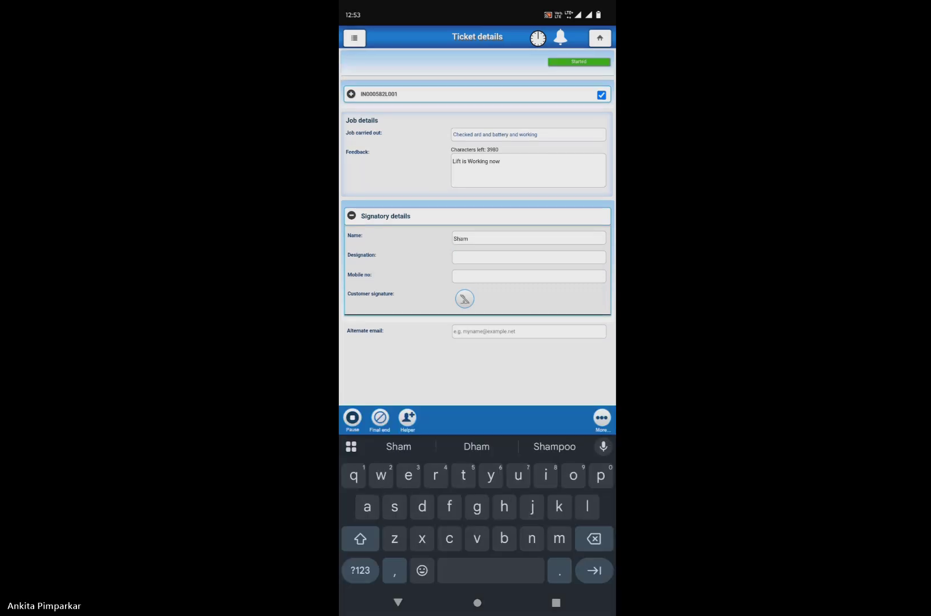
{"action": "left_click", "coordinate": [529, 258]}
{"action": "type", "text": "Security"}
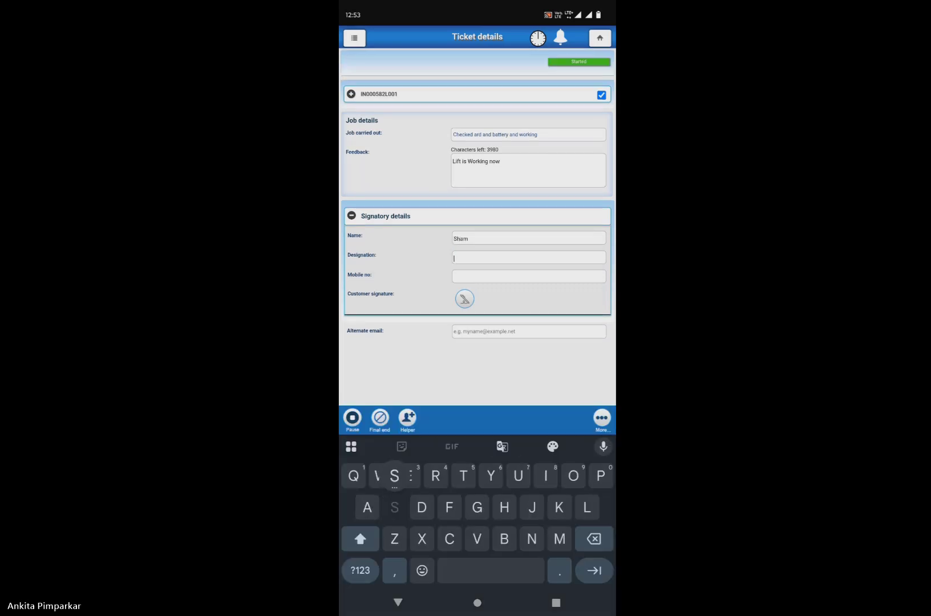
{"action": "left_click", "coordinate": [476, 446]}
{"action": "left_click", "coordinate": [528, 277]}
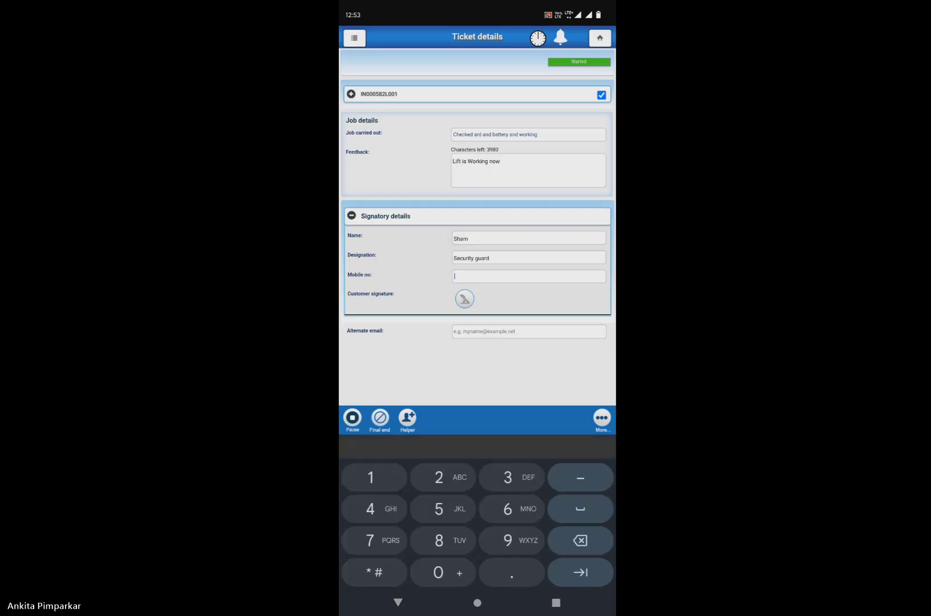
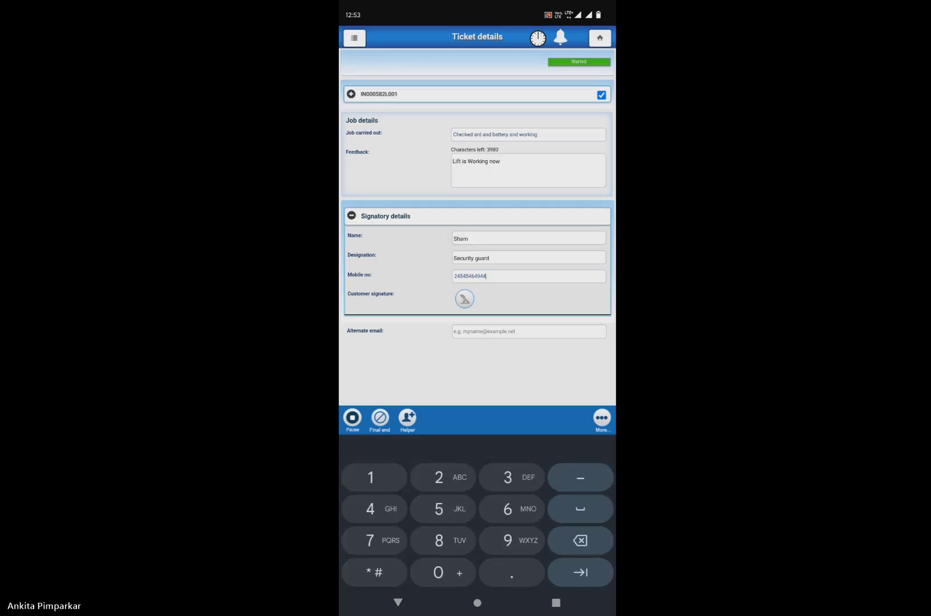
Step: Draw and save the customer's signature, then enter the alternate e-mail address
{"action": "left_click", "coordinate": [465, 299]}
{"action": "left_click_drag", "start_coordinate": [446, 291], "coordinate": [431, 363]}
{"action": "mouse_move", "coordinate": [469, 248]}
{"action": "left_mouse_down"}
{"action": "mouse_move", "coordinate": [436, 365]}
{"action": "mouse_move", "coordinate": [594, 287]}
{"action": "left_mouse_up"}
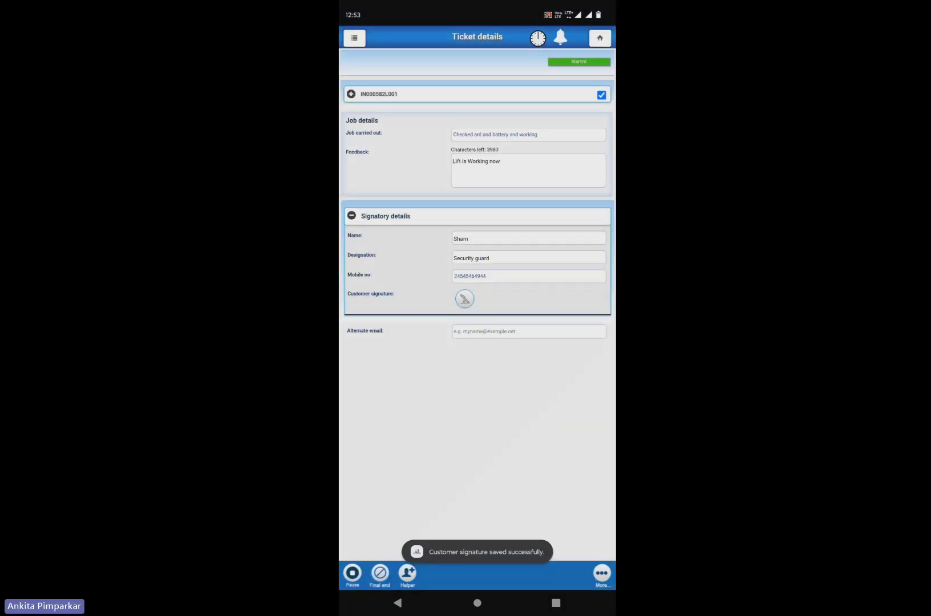
{"action": "left_click", "coordinate": [465, 299]}
{"action": "mouse_move", "coordinate": [445, 386]}
{"action": "left_mouse_down"}
{"action": "mouse_move", "coordinate": [510, 271]}
{"action": "mouse_move", "coordinate": [607, 222]}
{"action": "left_mouse_up"}
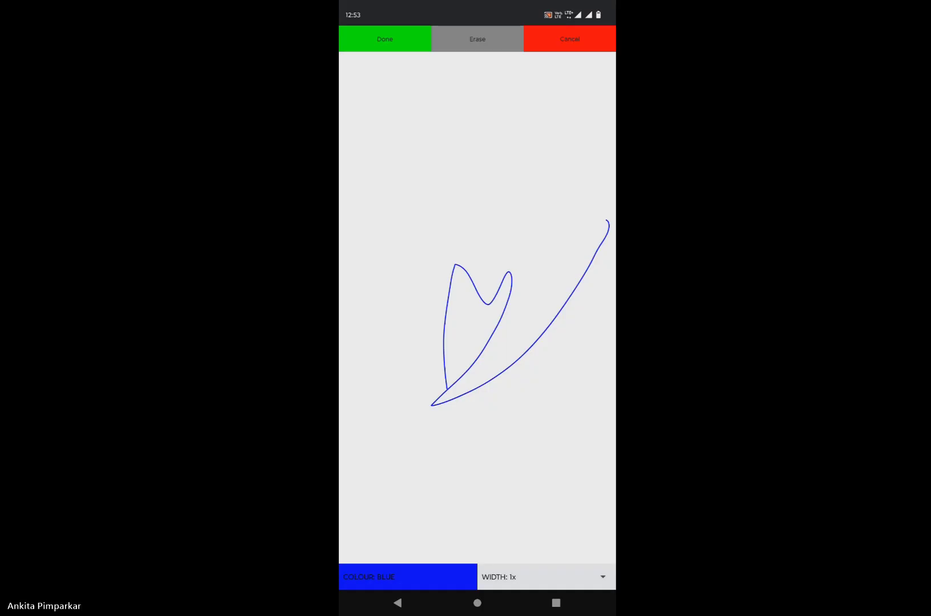
{"action": "left_click", "coordinate": [385, 38]}
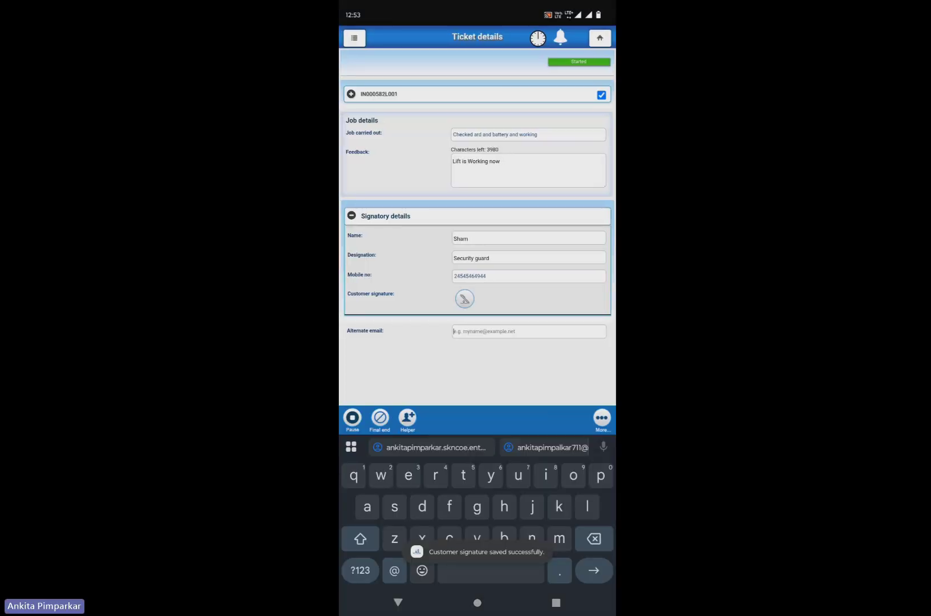
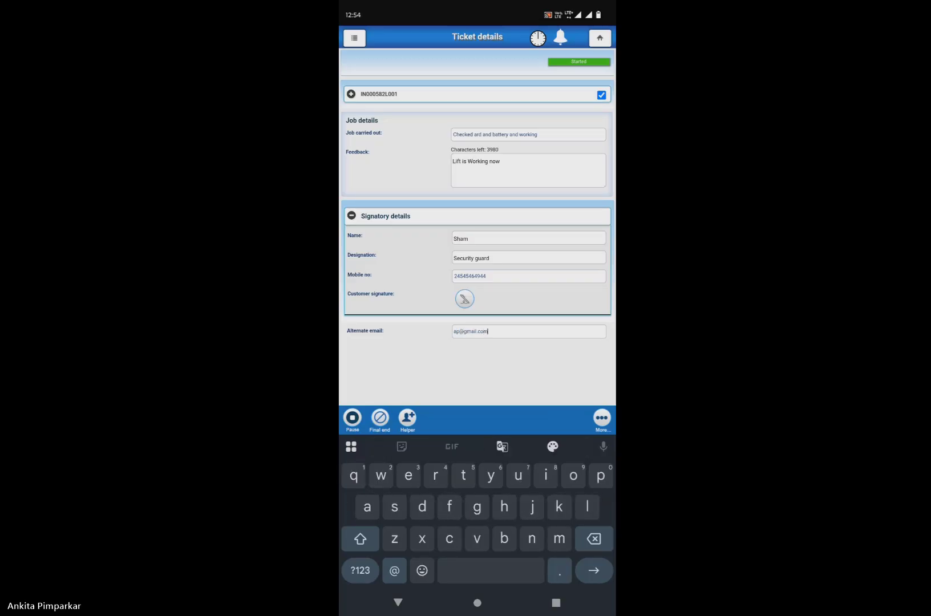
{"action": "left_click", "coordinate": [398, 602]}
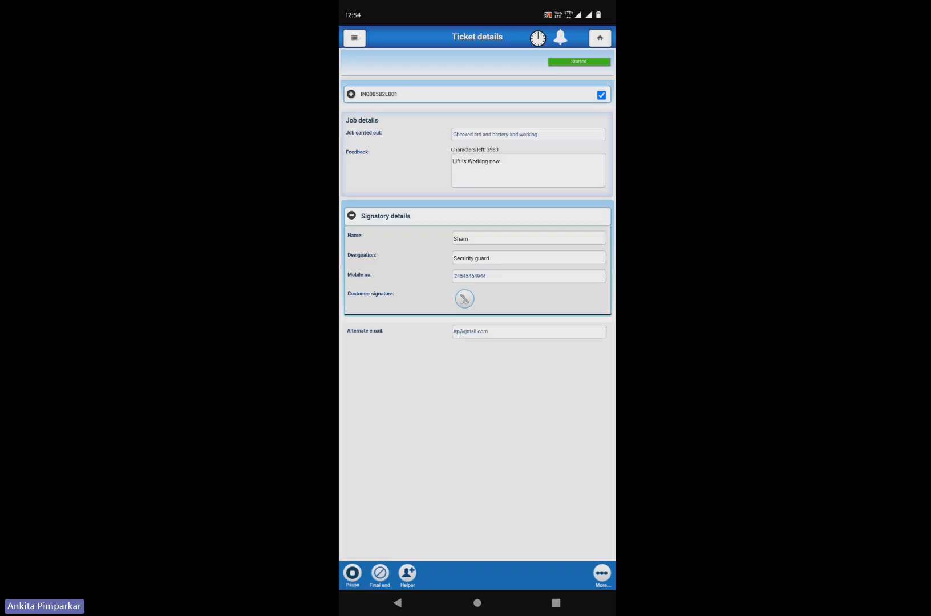
Step: Send a helper request for IN000582L001 with the details 'Need help'
{"action": "left_click", "coordinate": [407, 574]}
{"action": "left_click", "coordinate": [474, 311]}
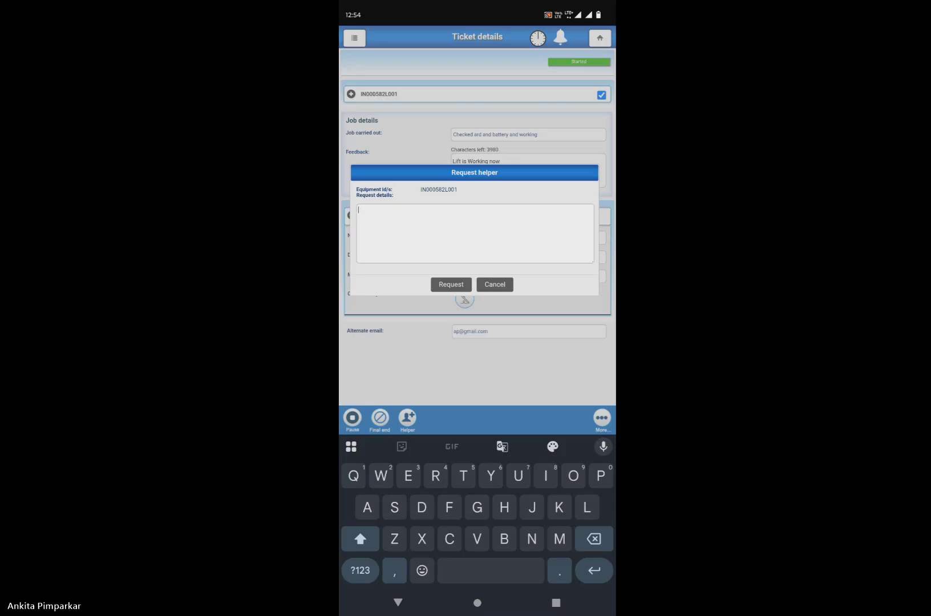
{"action": "type", "text": "Need "}
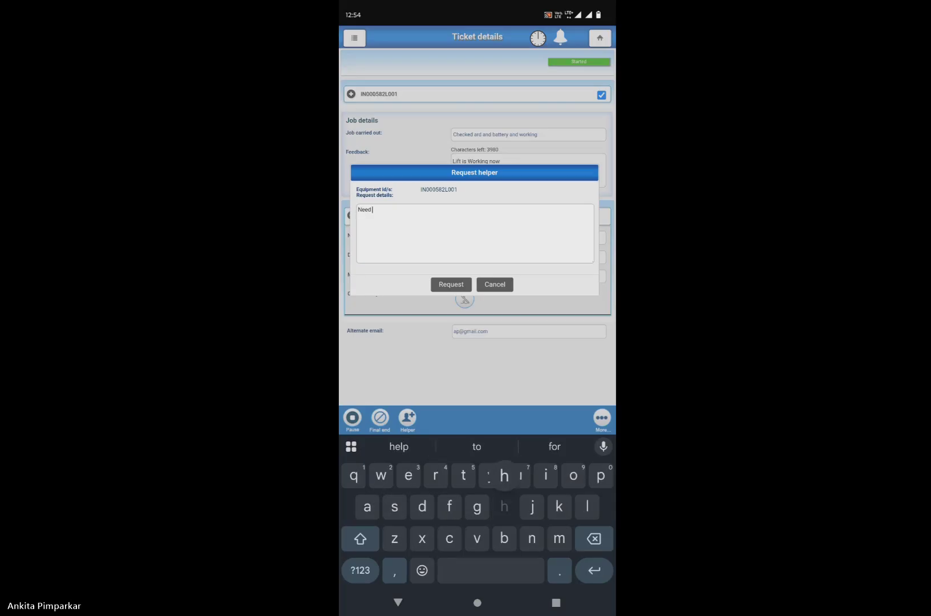
{"action": "type", "text": "help"}
{"action": "left_click", "coordinate": [450, 285]}
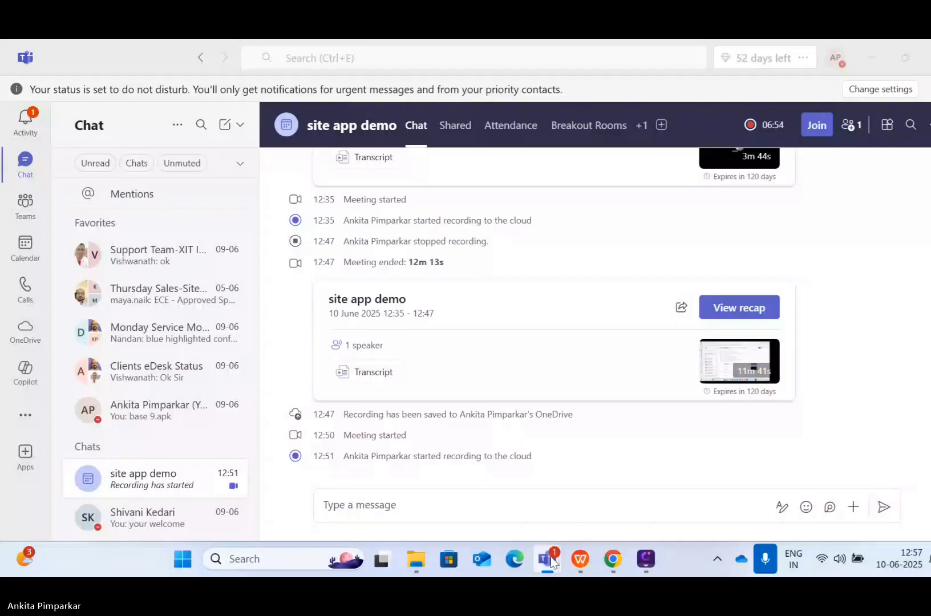
{"action": "mouse_move", "coordinate": [549, 558]}
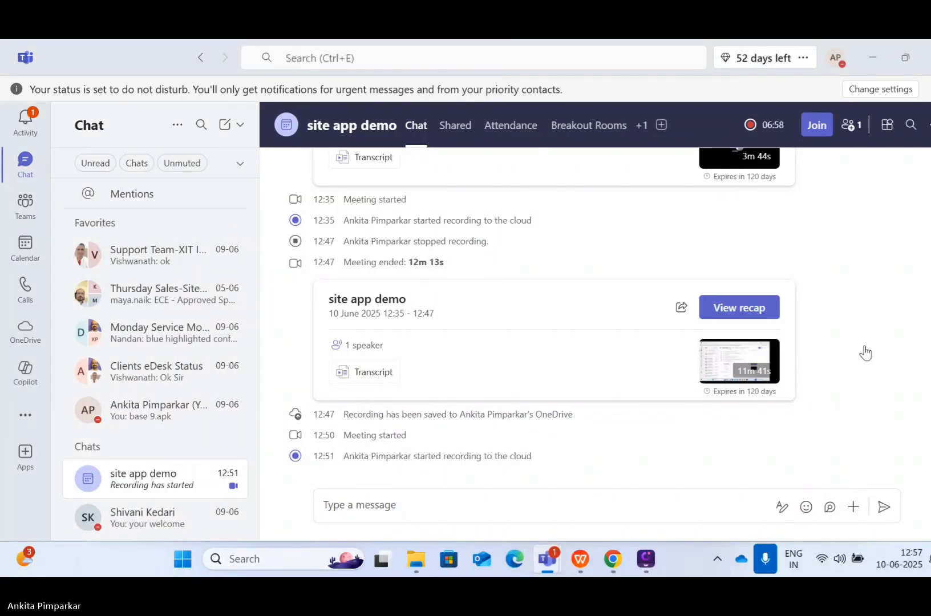
{"action": "left_click", "coordinate": [646, 559]}
{"action": "left_click", "coordinate": [612, 559]}
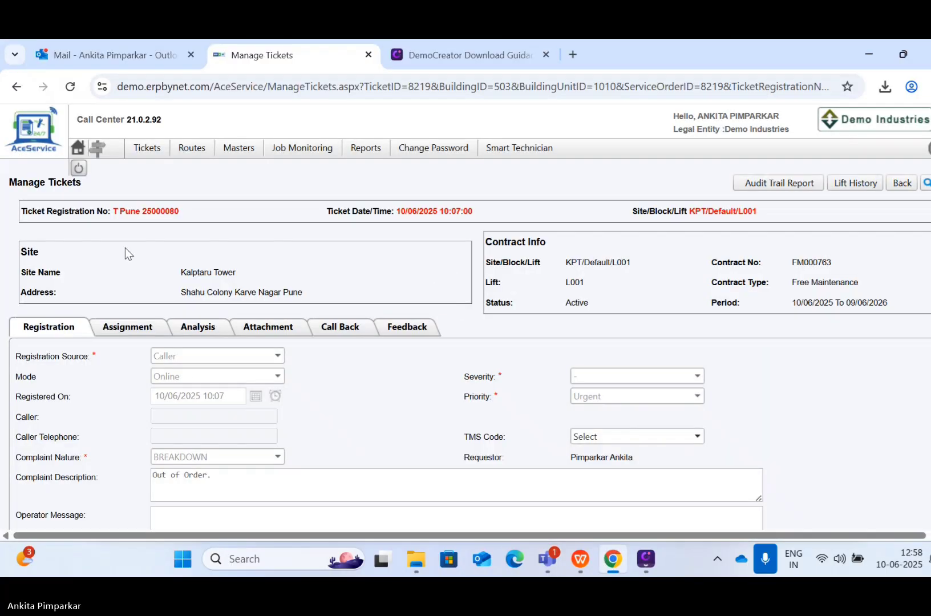
{"action": "left_click", "coordinate": [77, 150]}
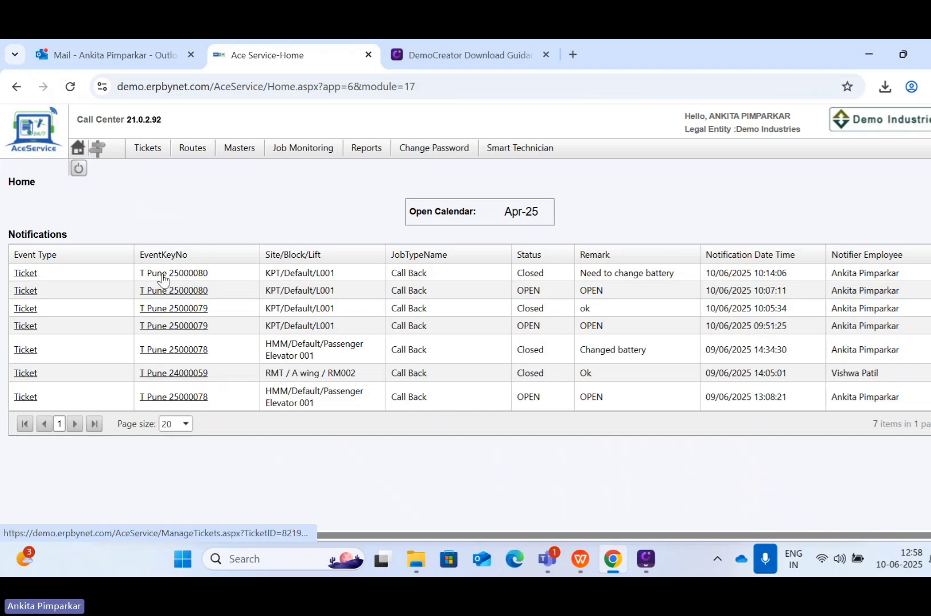
{"action": "left_click", "coordinate": [156, 270]}
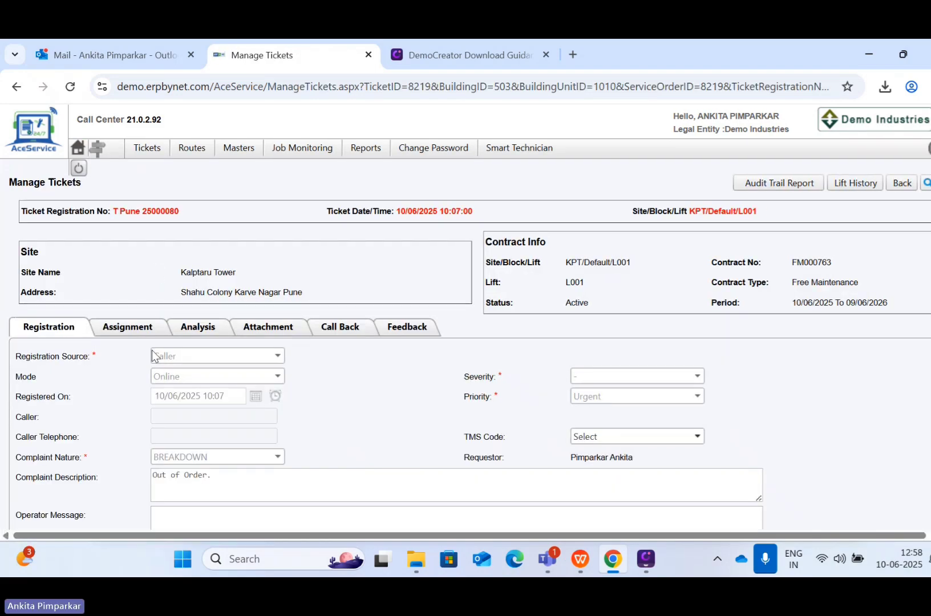
{"action": "scroll", "coordinate": [146, 368], "scroll_direction": "down", "scroll_amount": 1}
{"action": "left_click", "coordinate": [128, 269]}
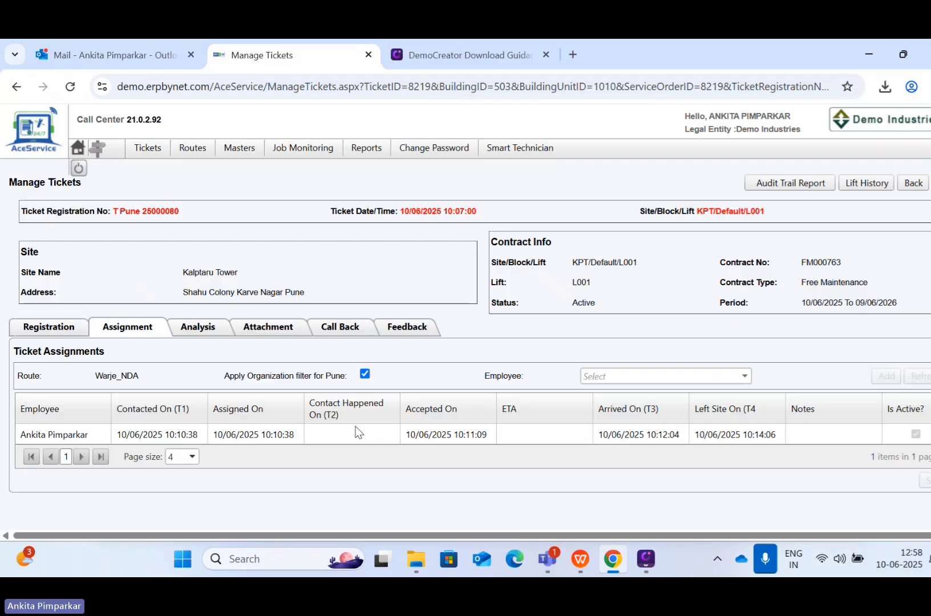
{"action": "left_click", "coordinate": [195, 326]}
{"action": "scroll", "coordinate": [240, 458], "scroll_direction": "down", "scroll_amount": 1}
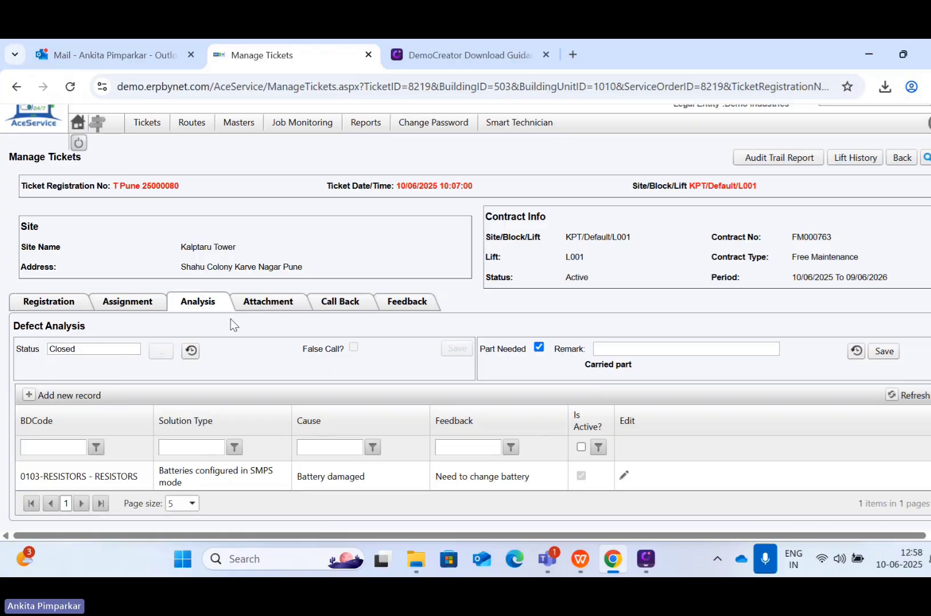
{"action": "left_click", "coordinate": [264, 305]}
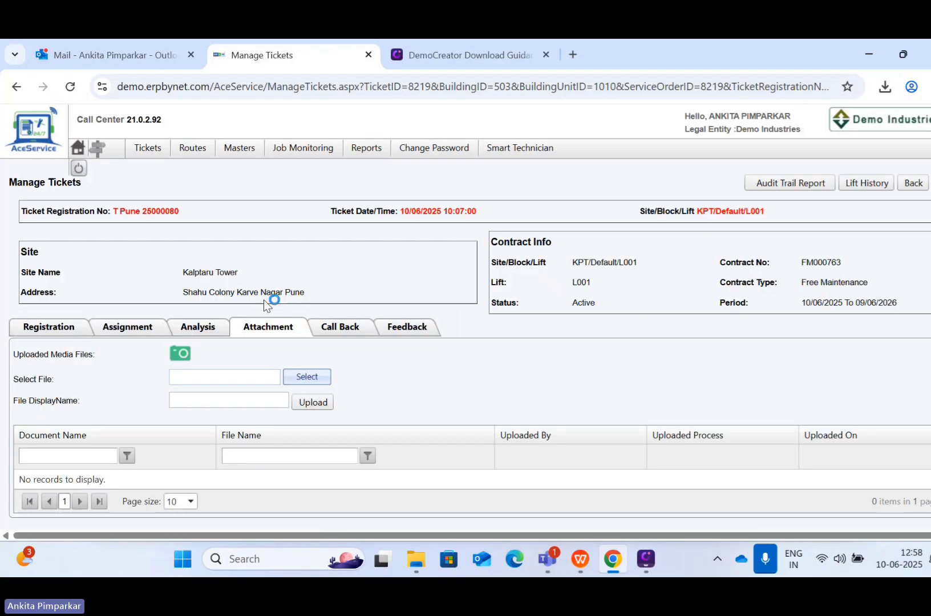
{"action": "left_click", "coordinate": [180, 354]}
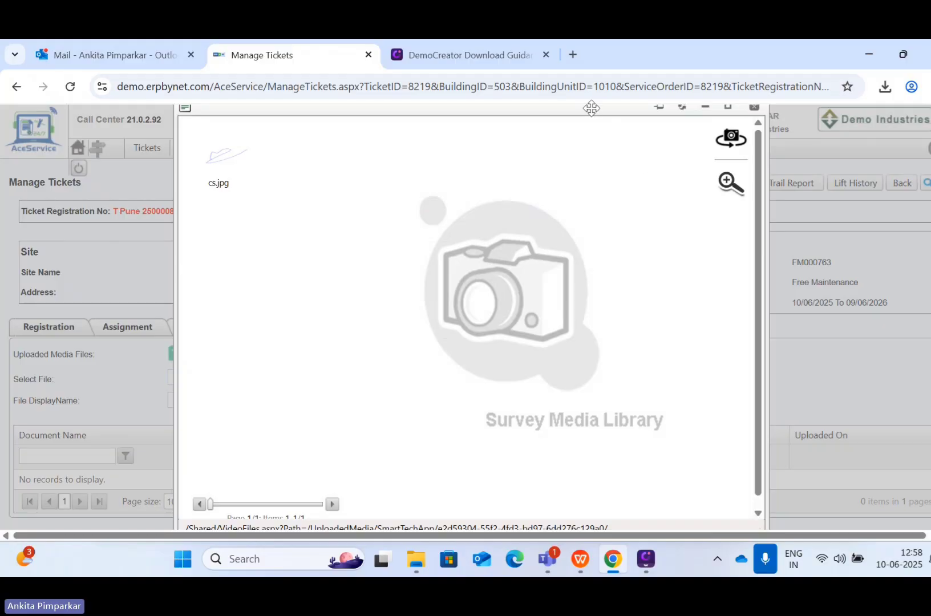
{"action": "left_click", "coordinate": [755, 107]}
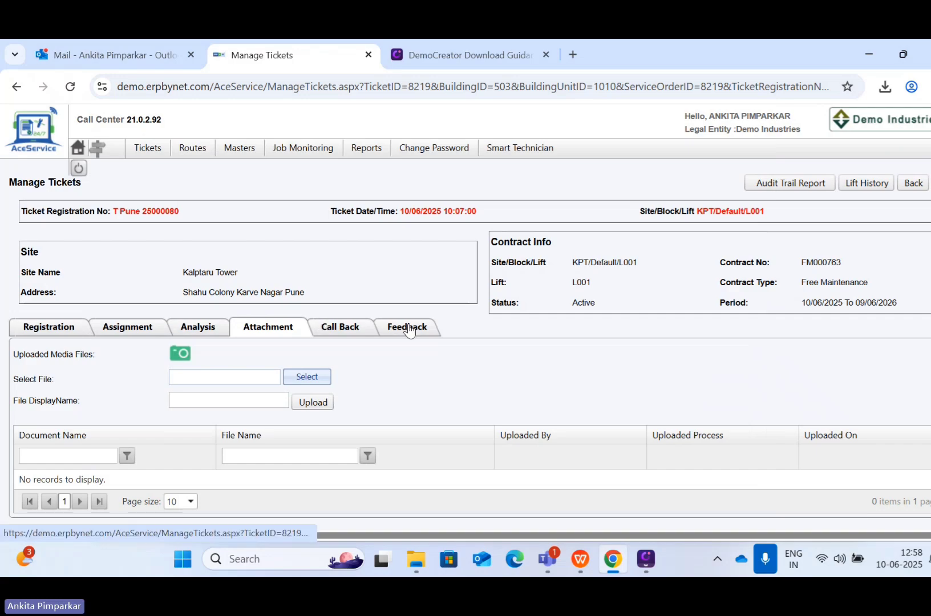
{"action": "left_click", "coordinate": [81, 323]}
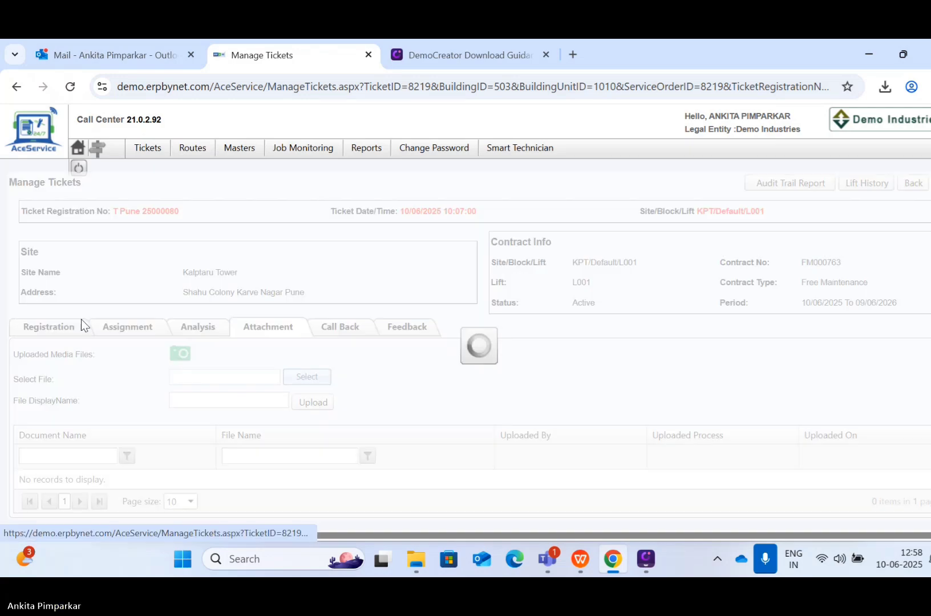
{"action": "scroll", "coordinate": [455, 379], "scroll_direction": "down", "scroll_amount": 1}
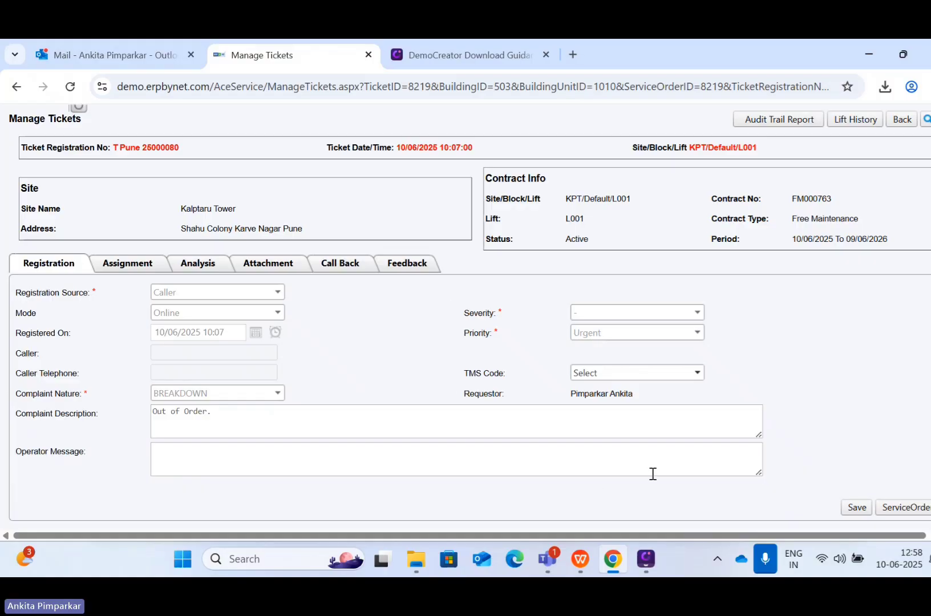
Step: Open the ticket's service order, keep Call Back as the job type, and save
{"action": "left_click", "coordinate": [899, 507]}
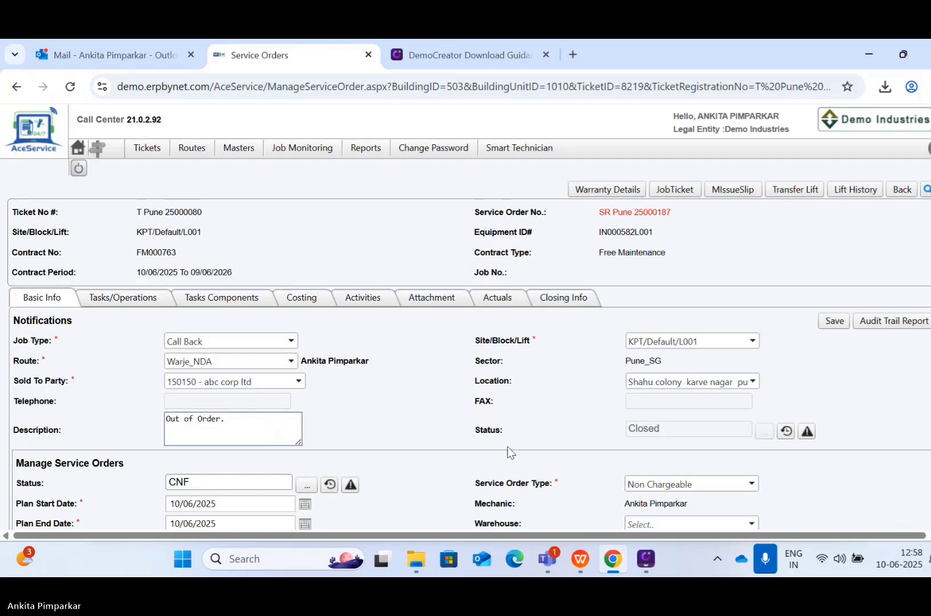
{"action": "scroll", "coordinate": [439, 456], "scroll_direction": "down", "scroll_amount": 1}
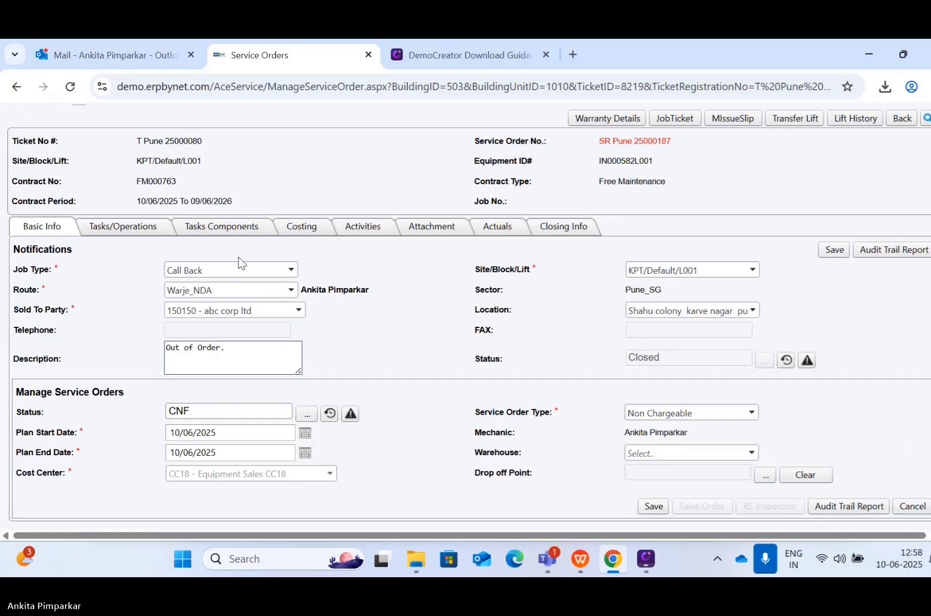
{"action": "left_click", "coordinate": [191, 270]}
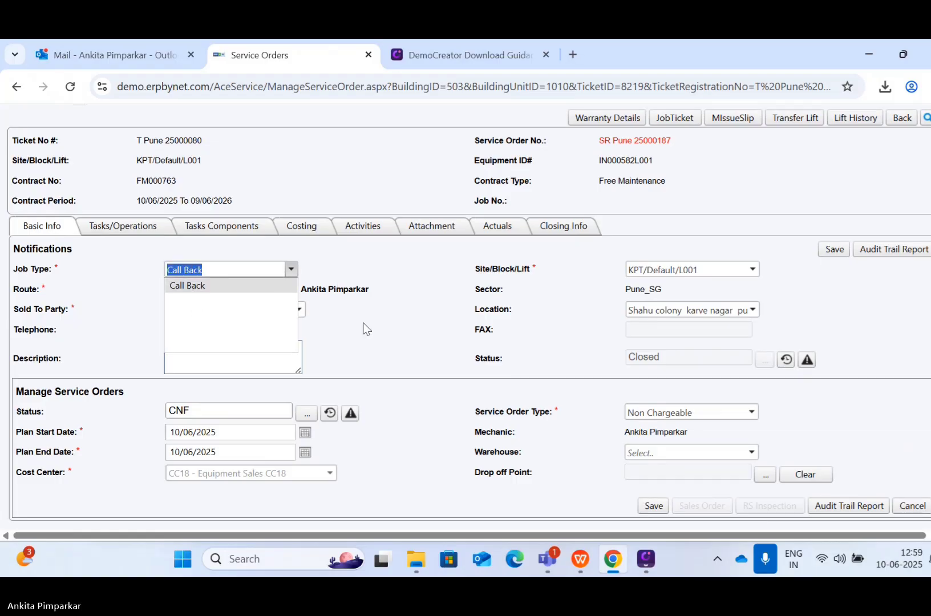
{"action": "left_click", "coordinate": [349, 362]}
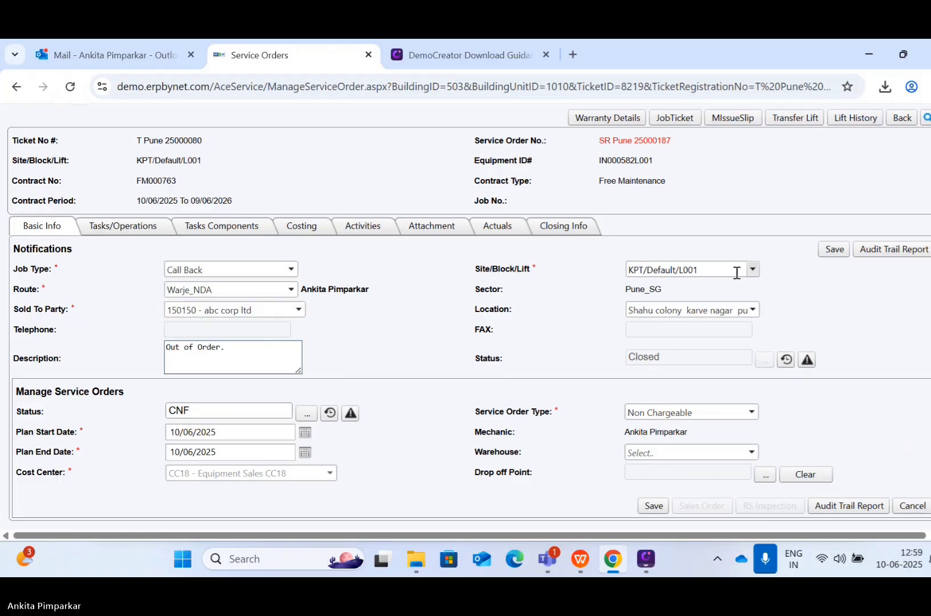
{"action": "left_click", "coordinate": [830, 251]}
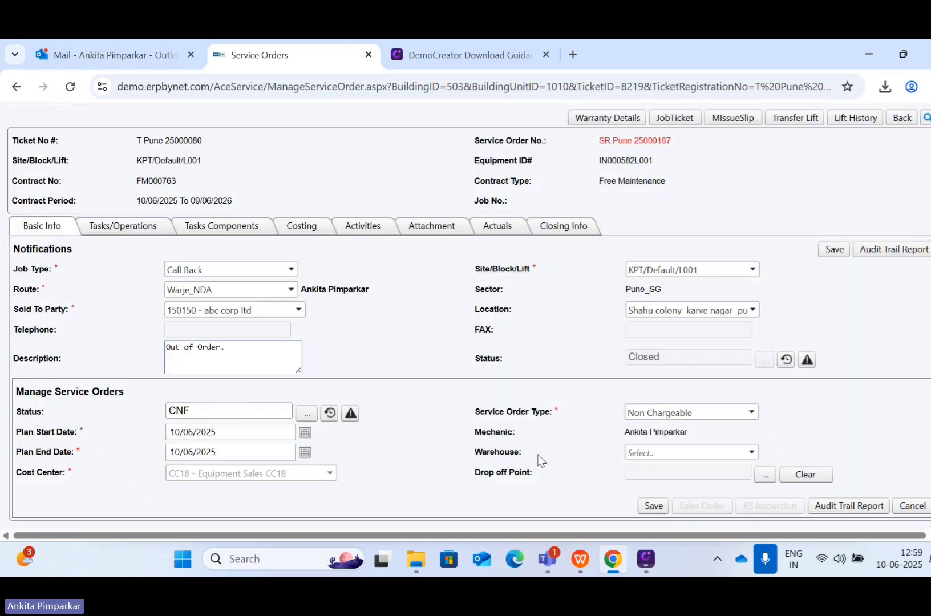
Step: Change the service order type to Chargeable, save it, and open its sales order
{"action": "left_click", "coordinate": [671, 411]}
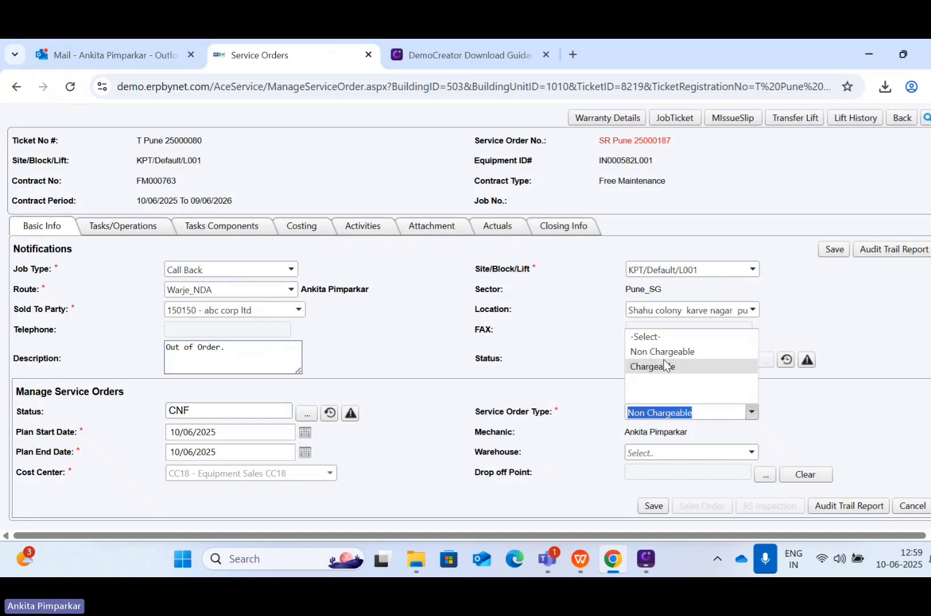
{"action": "left_click", "coordinate": [663, 365]}
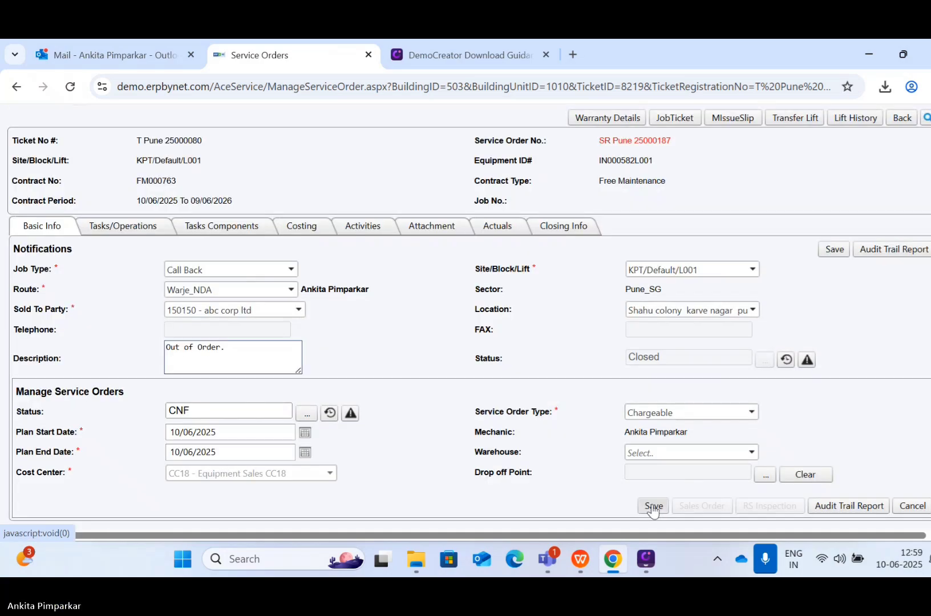
{"action": "left_click", "coordinate": [654, 507]}
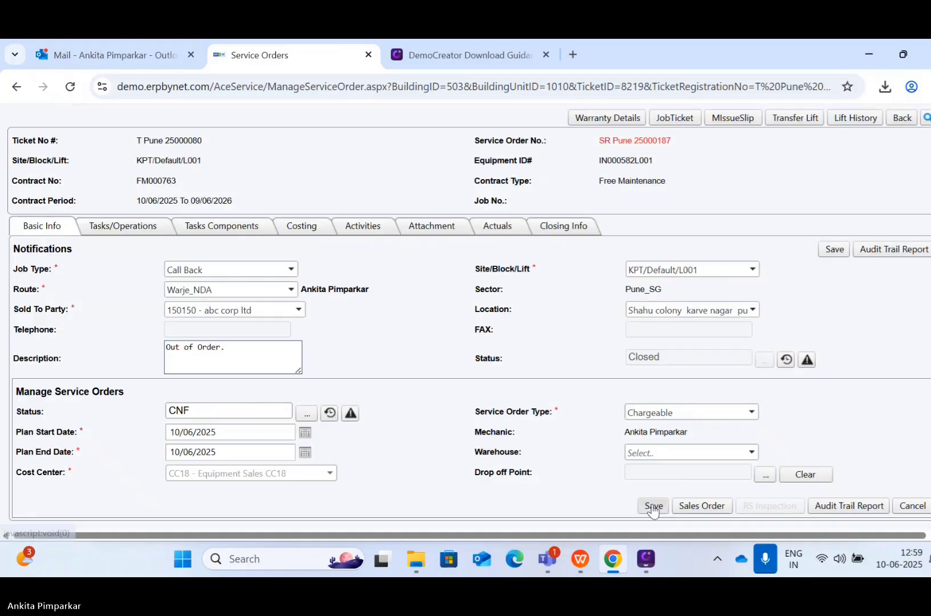
{"action": "left_click", "coordinate": [690, 506]}
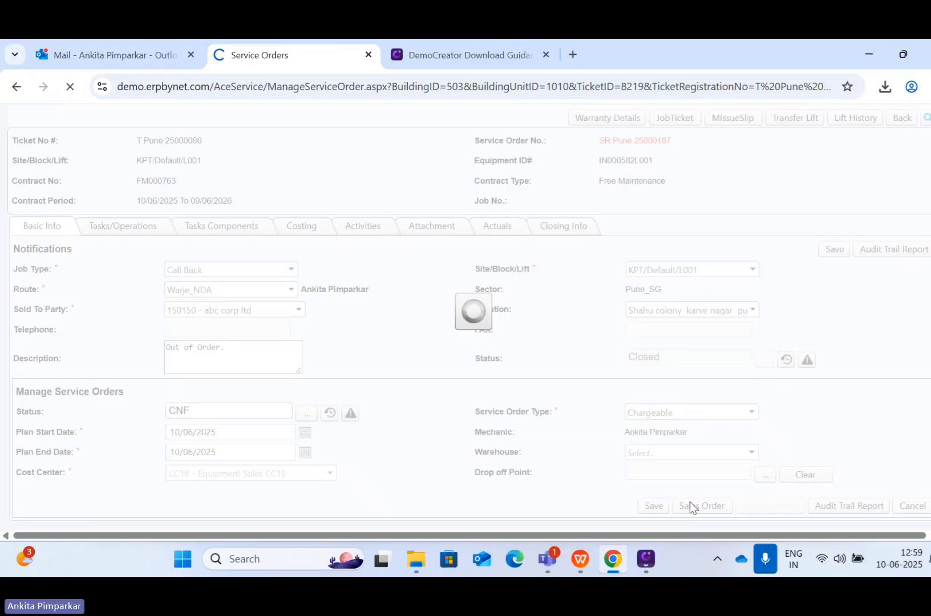
Step: Set the service render date to 10/06/2025 and save the sales order
{"action": "scroll", "coordinate": [391, 434], "scroll_direction": "down", "scroll_amount": 2}
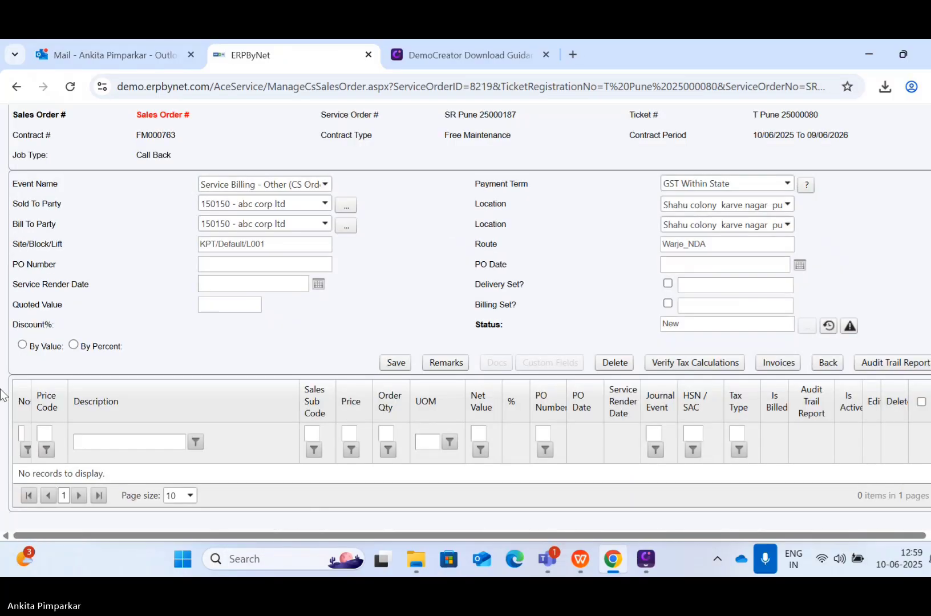
{"action": "left_click", "coordinate": [318, 285]}
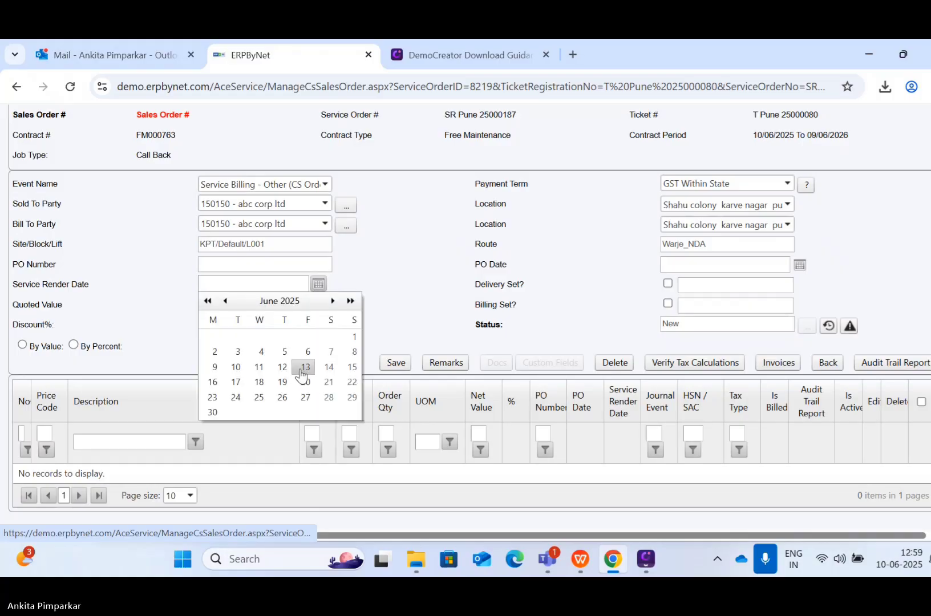
{"action": "left_click", "coordinate": [236, 368]}
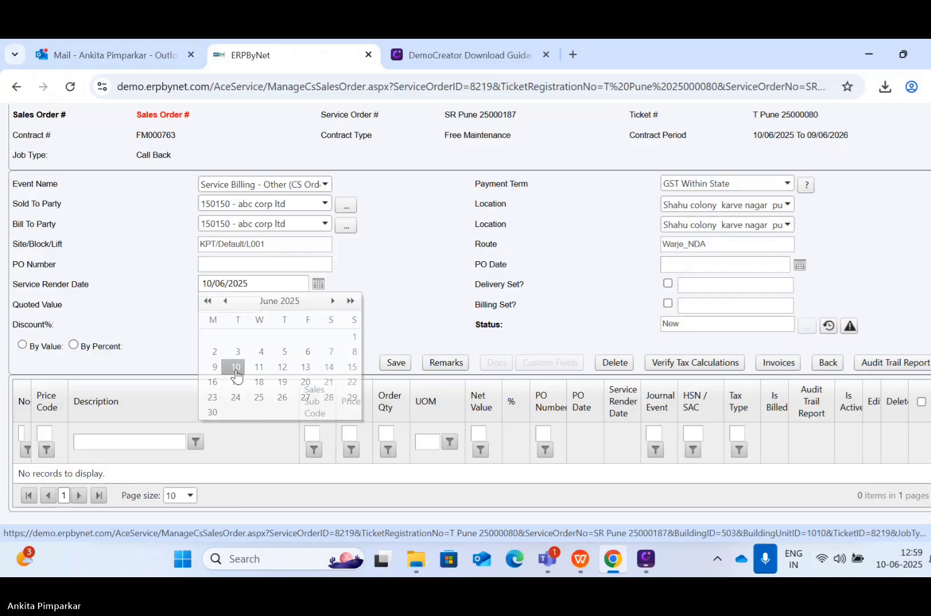
{"action": "left_click", "coordinate": [395, 364]}
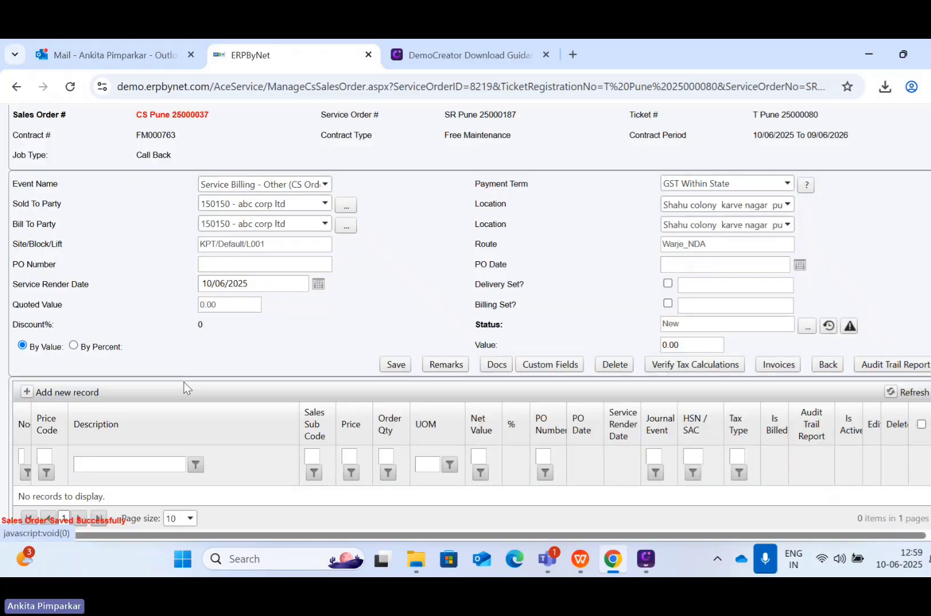
Step: Add a new line with price code ITEM 1 and description Battery
{"action": "left_click", "coordinate": [31, 394]}
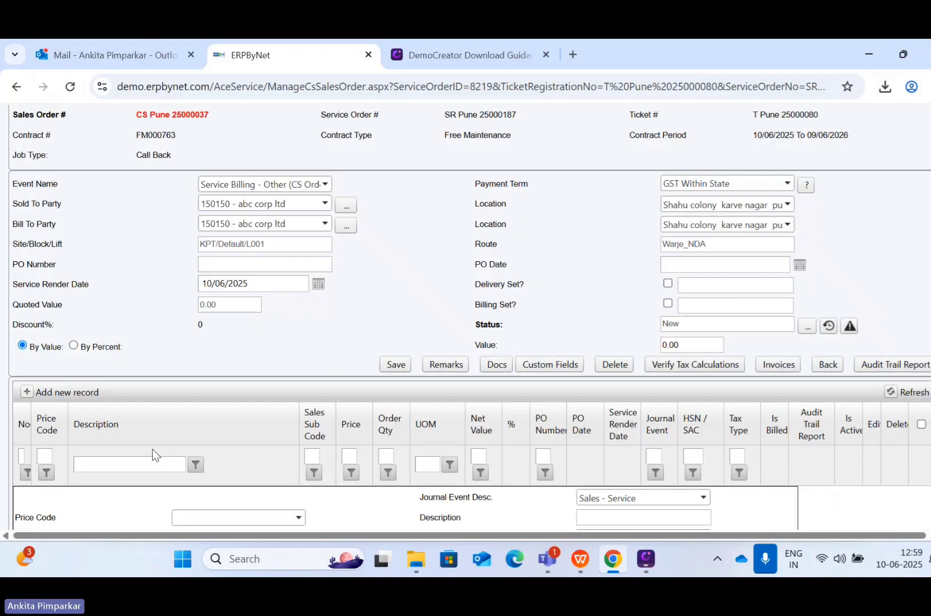
{"action": "scroll", "coordinate": [165, 455], "scroll_direction": "down", "scroll_amount": 2}
{"action": "left_click", "coordinate": [203, 435]}
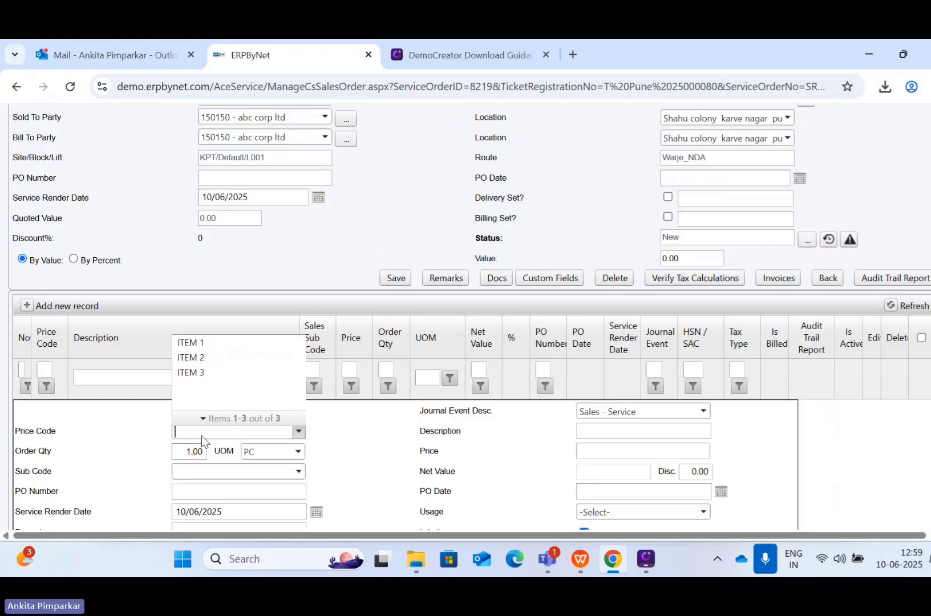
{"action": "left_click", "coordinate": [189, 339]}
{"action": "scroll", "coordinate": [289, 414], "scroll_direction": "down", "scroll_amount": 2}
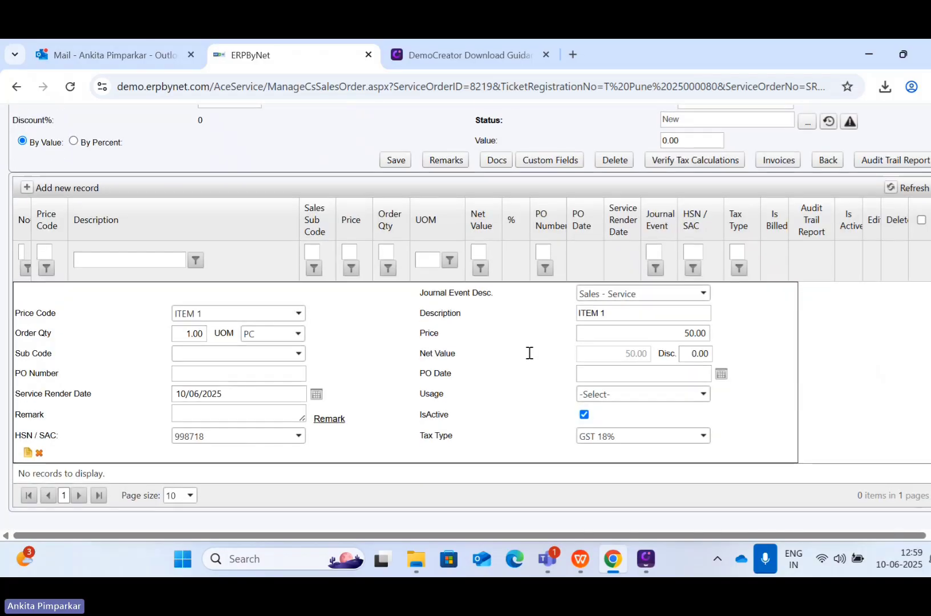
{"action": "left_click", "coordinate": [641, 311]}
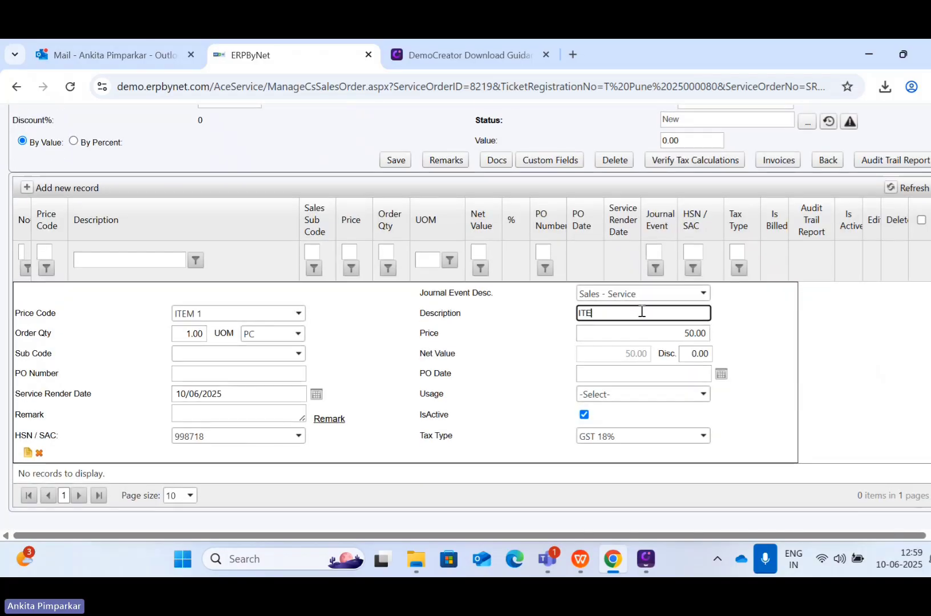
{"action": "type", "text": "Ba"}
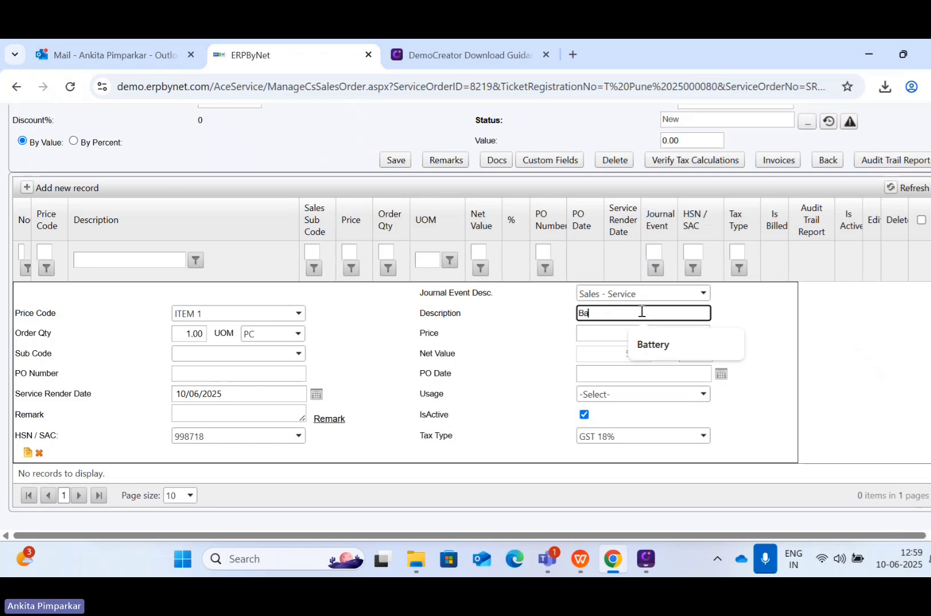
{"action": "type", "text": "ttery"}
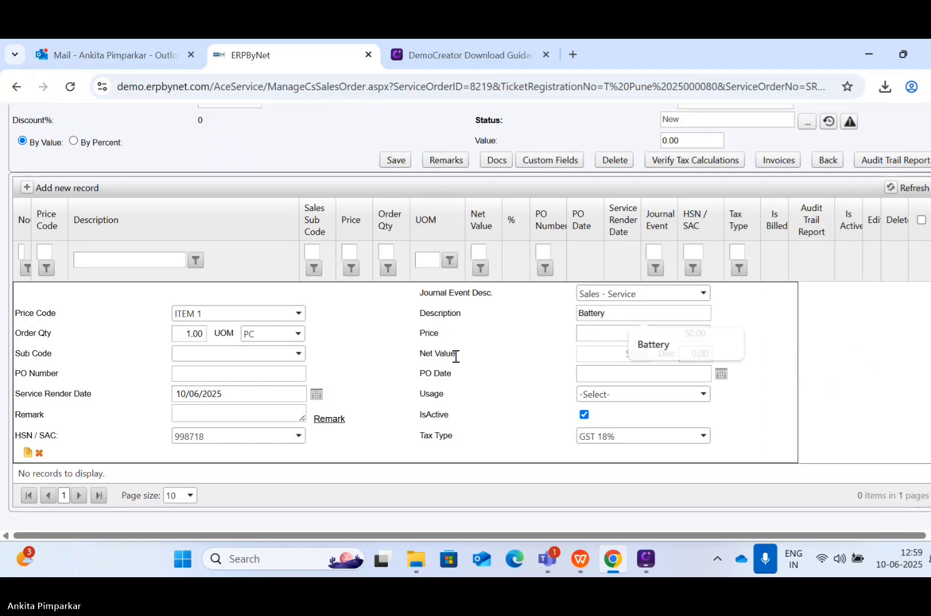
{"action": "left_click", "coordinate": [454, 354]}
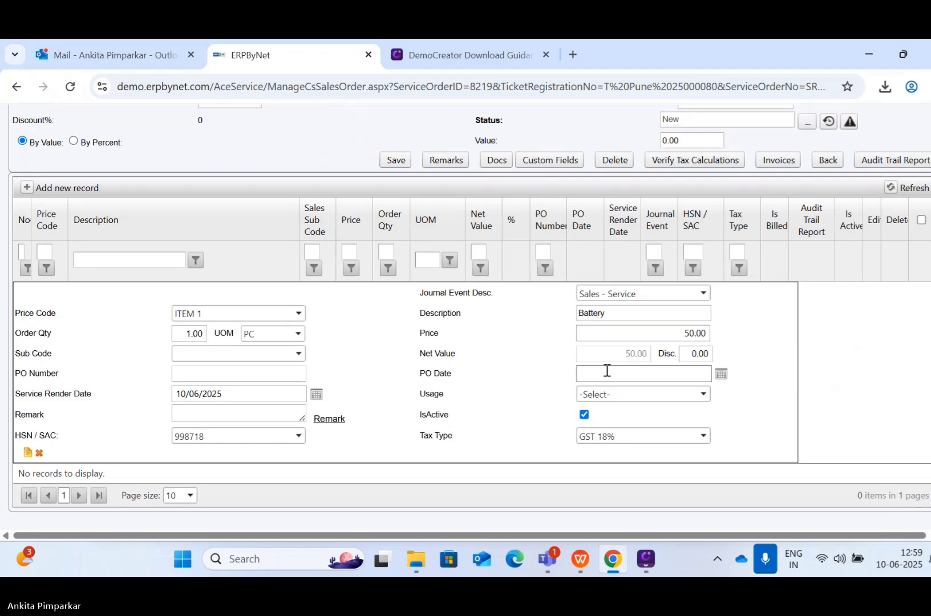
Step: Set the Battery line's price to 500 and usage to Damage, then save the line
{"action": "left_click", "coordinate": [679, 334]}
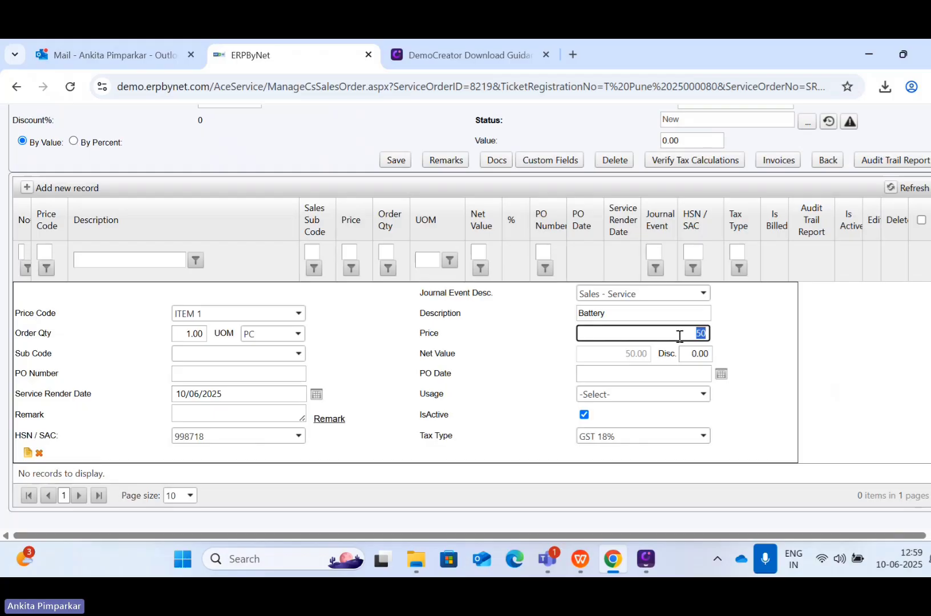
{"action": "left_click", "coordinate": [679, 336]}
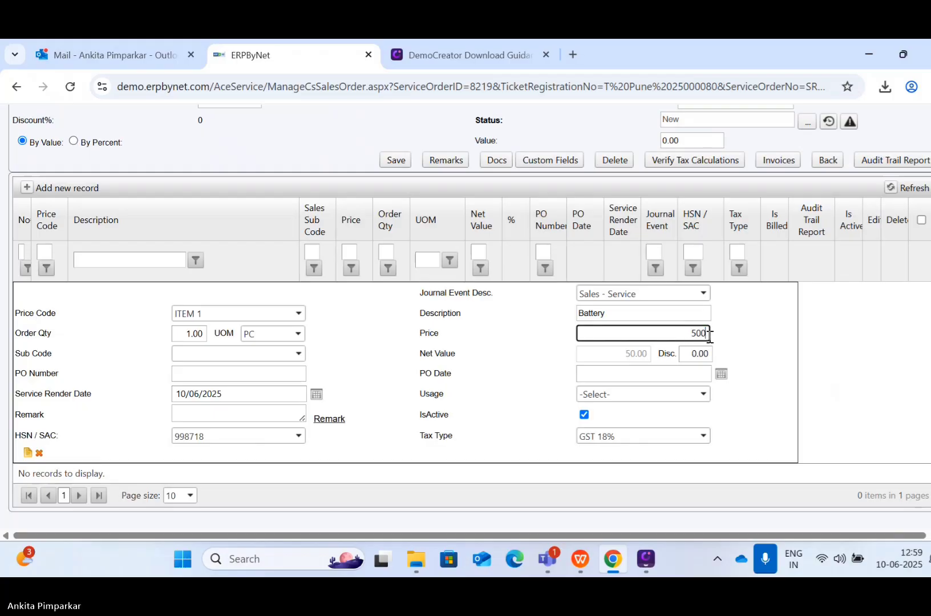
{"action": "left_click", "coordinate": [607, 398]}
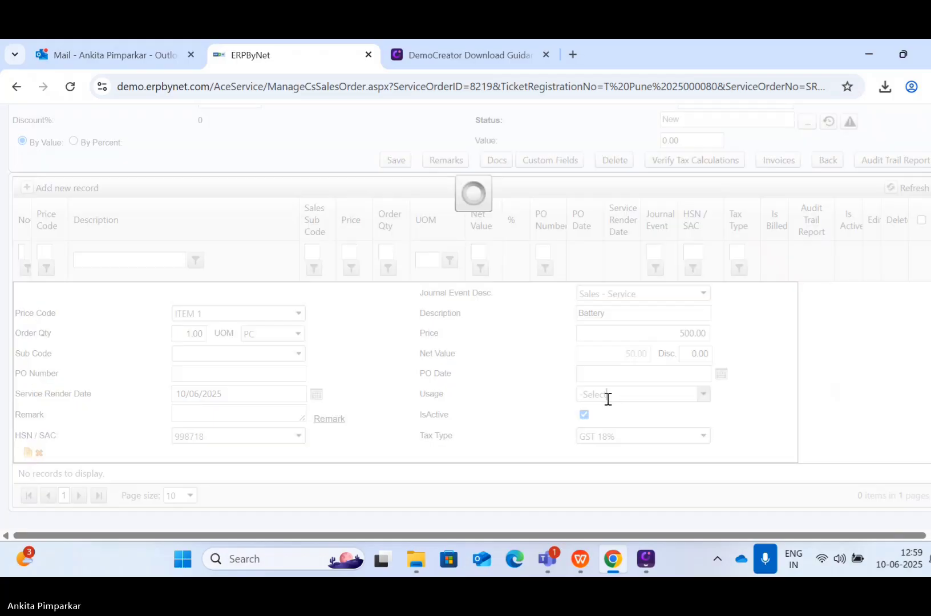
{"action": "left_click", "coordinate": [608, 398]}
{"action": "left_click", "coordinate": [603, 337]}
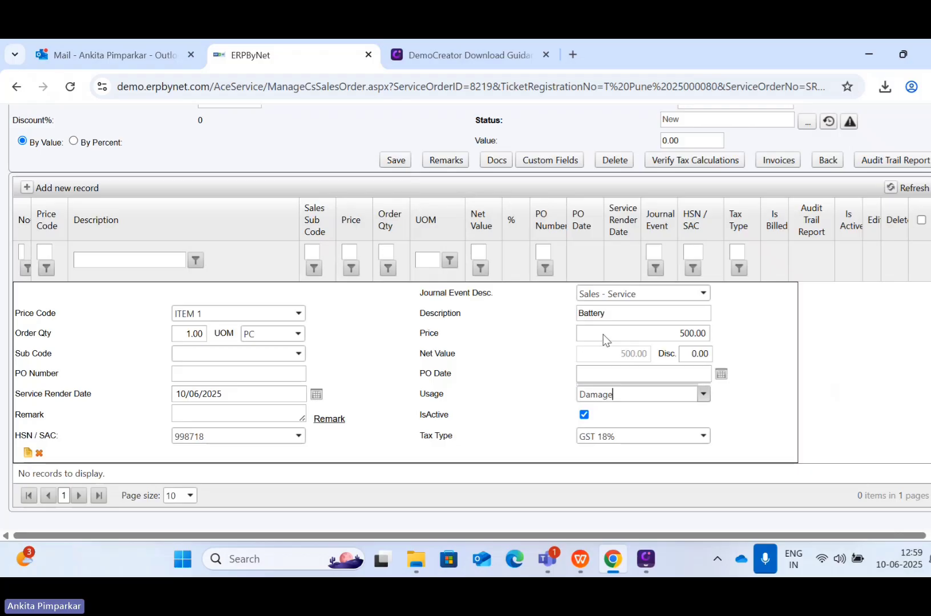
{"action": "left_click", "coordinate": [26, 454]}
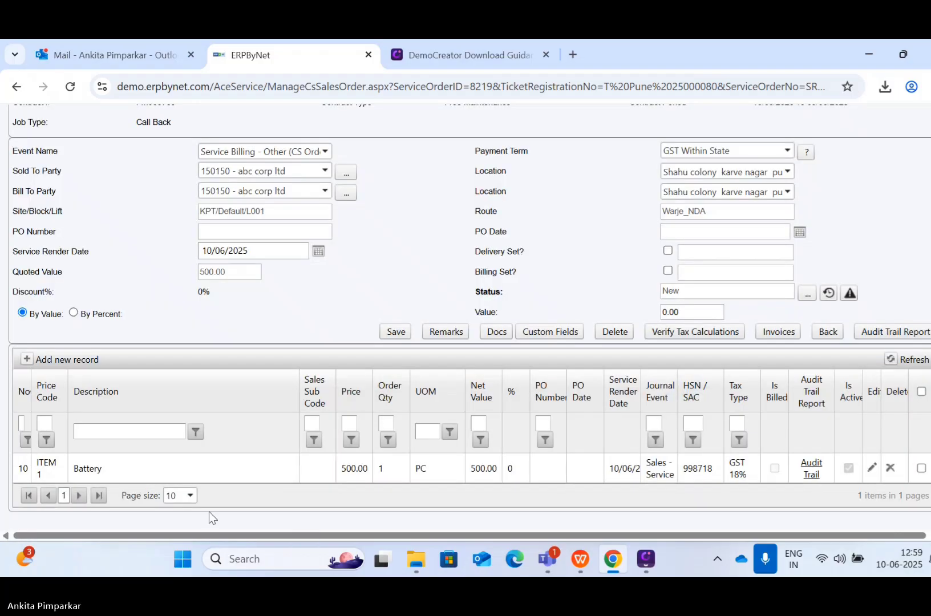
Step: Generate a Quotation document (Q 000179) and download it as 288_CS_Pune_25000037_1.doc
{"action": "left_click", "coordinate": [497, 333]}
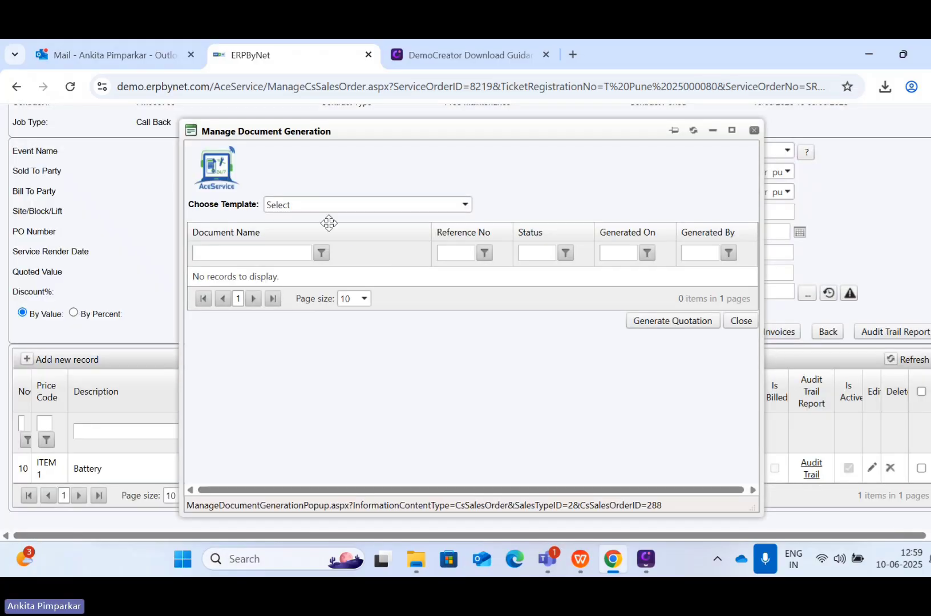
{"action": "left_click", "coordinate": [336, 204]}
{"action": "left_click", "coordinate": [311, 236]}
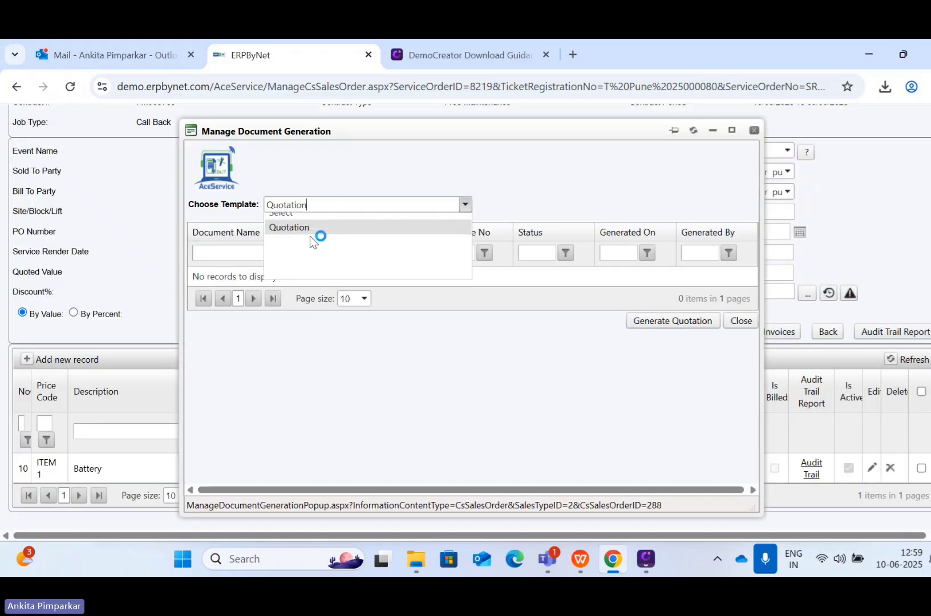
{"action": "left_click", "coordinate": [666, 317]}
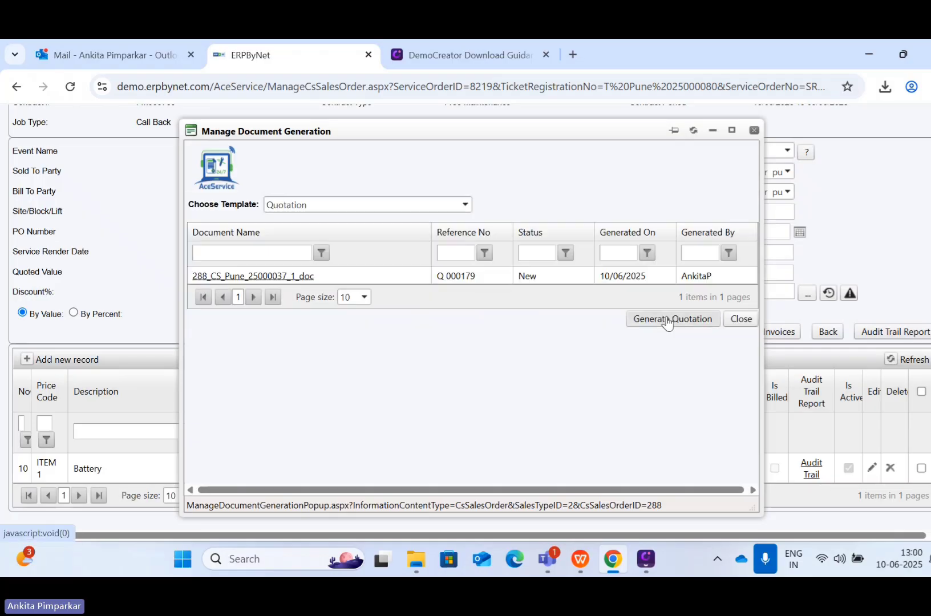
{"action": "left_click", "coordinate": [304, 276]}
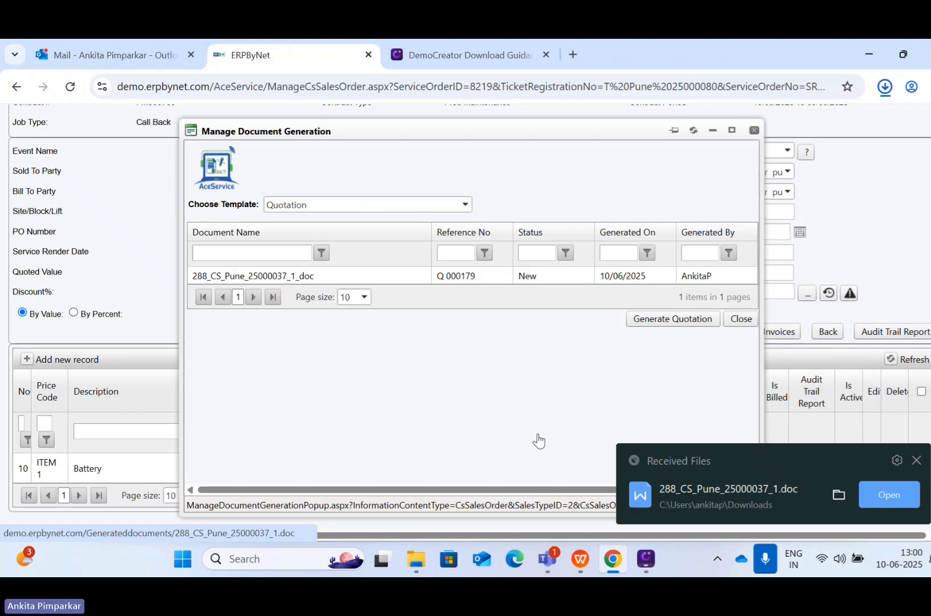
Step: Review the quotation in WPS Writer (Battery, 590.00 total) and return to the browser
{"action": "left_click", "coordinate": [877, 498]}
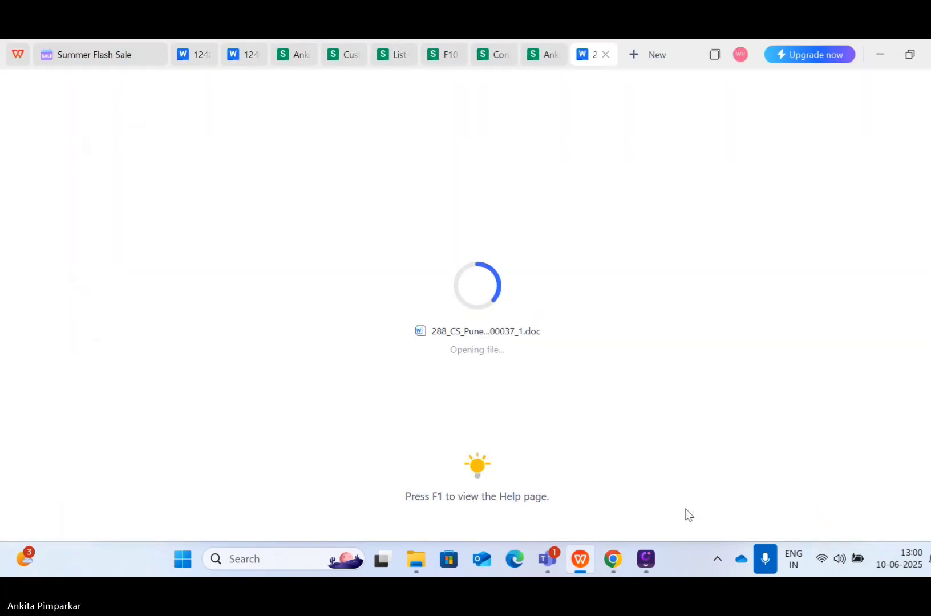
{"action": "scroll", "coordinate": [547, 460], "scroll_direction": "down", "scroll_amount": 3}
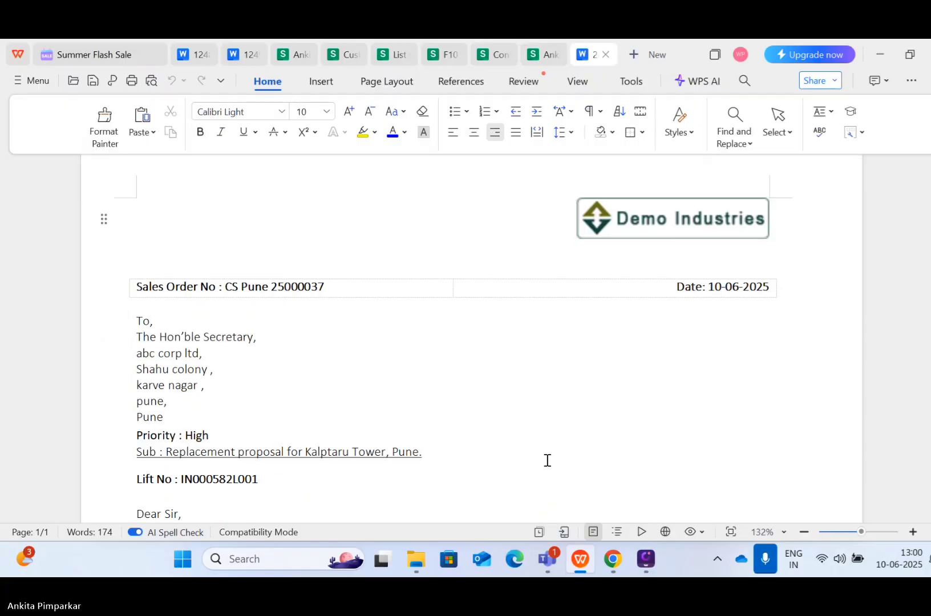
{"action": "scroll", "coordinate": [547, 460], "scroll_direction": "down", "scroll_amount": 9}
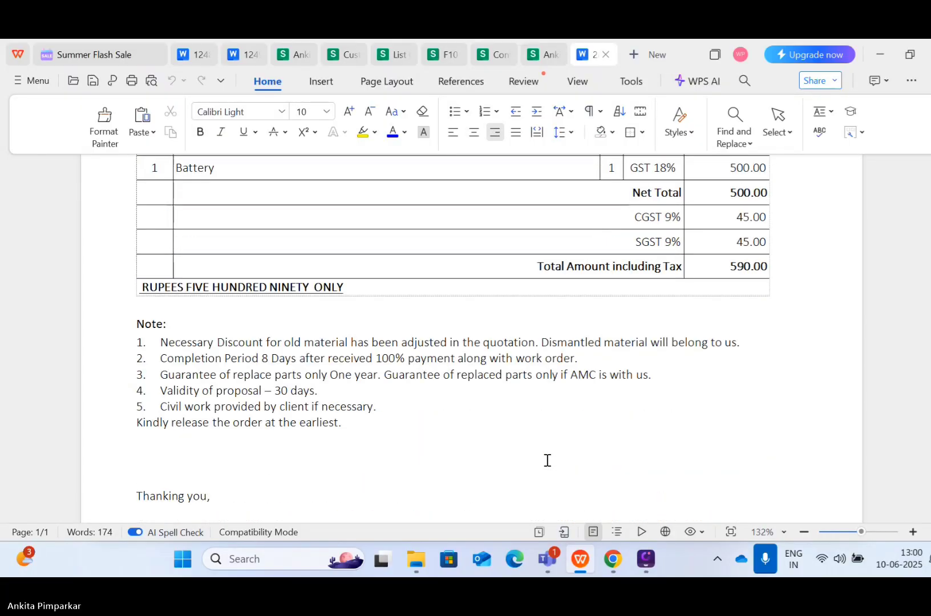
{"action": "scroll", "coordinate": [547, 460], "scroll_direction": "down", "scroll_amount": 2}
{"action": "scroll", "coordinate": [547, 460], "scroll_direction": "up", "scroll_amount": 4}
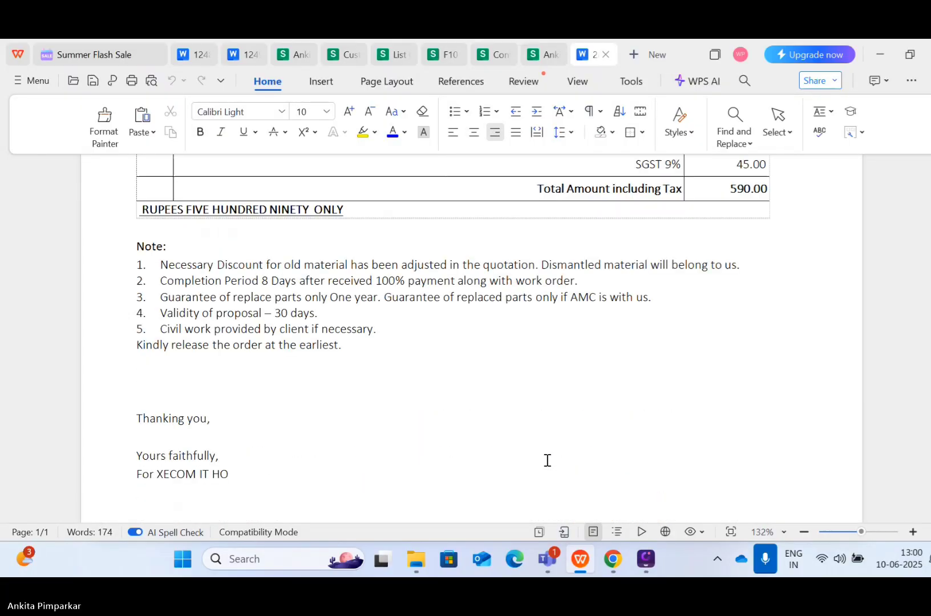
{"action": "scroll", "coordinate": [547, 460], "scroll_direction": "up", "scroll_amount": 10}
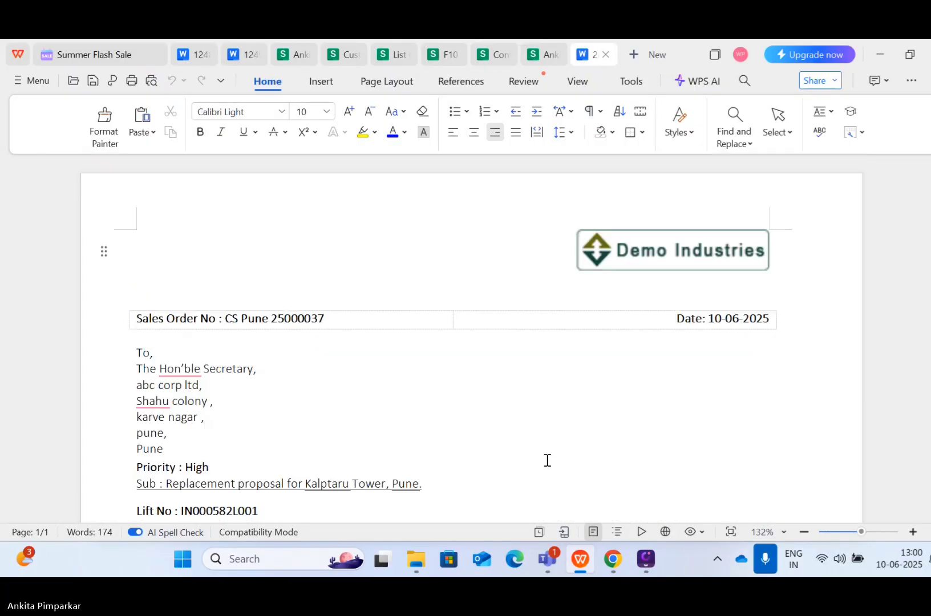
{"action": "left_click", "coordinate": [611, 563]}
Step: Change the sales order status from New to Quotation with message 'ok'
{"action": "left_click", "coordinate": [739, 318]}
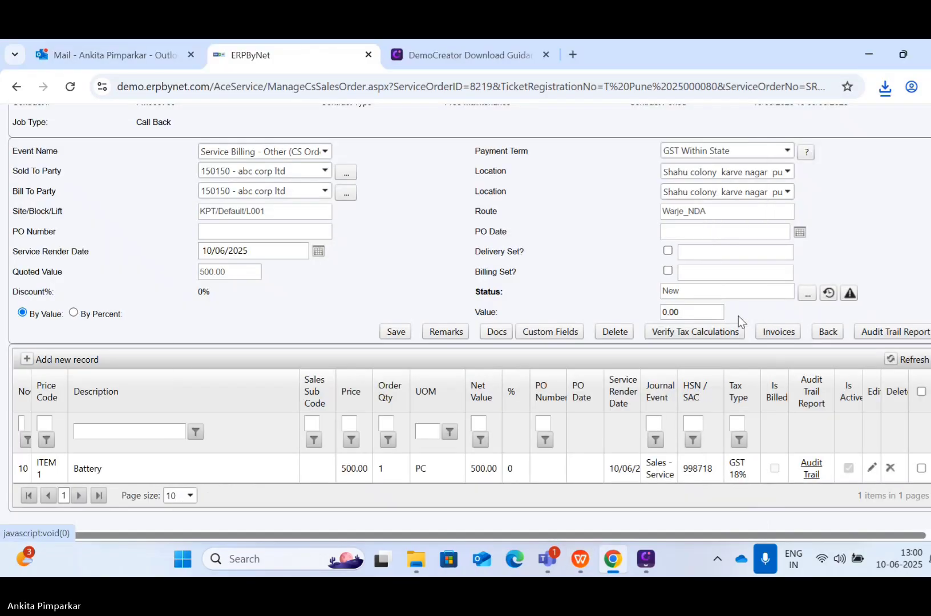
{"action": "left_click", "coordinate": [808, 294]}
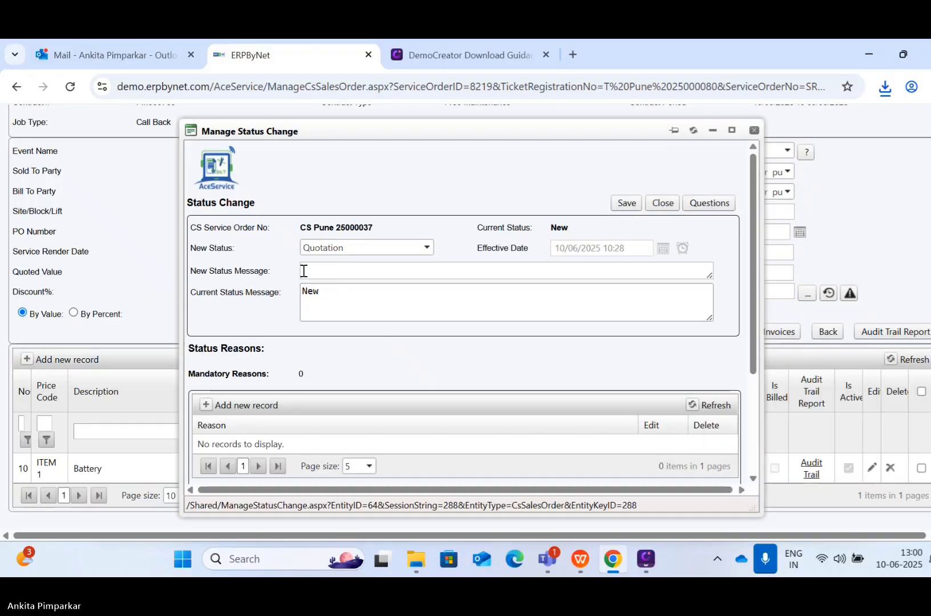
{"action": "left_click", "coordinate": [328, 275]}
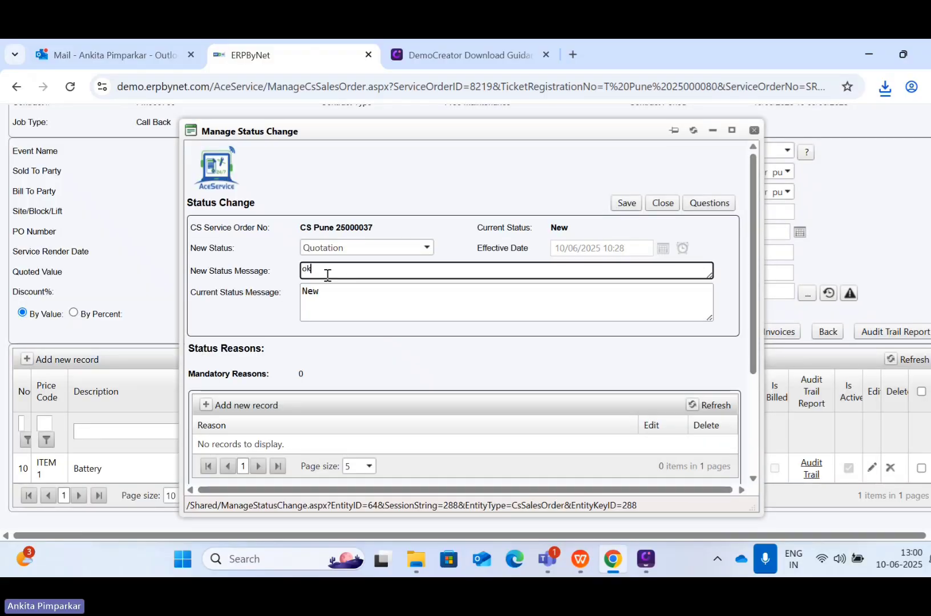
{"action": "left_click", "coordinate": [627, 203]}
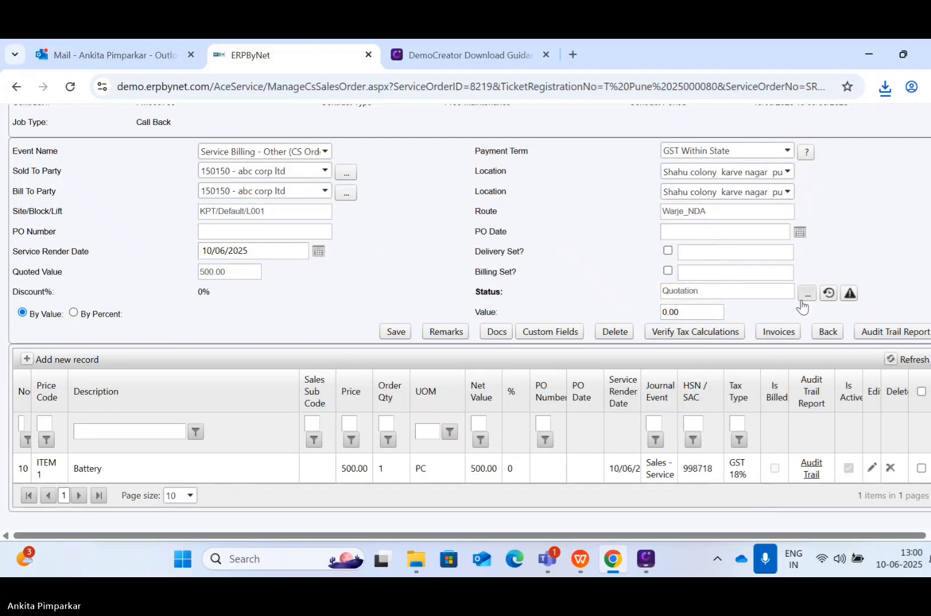
Step: Change the sales order status to Approved with message 'ok'
{"action": "left_click", "coordinate": [805, 295]}
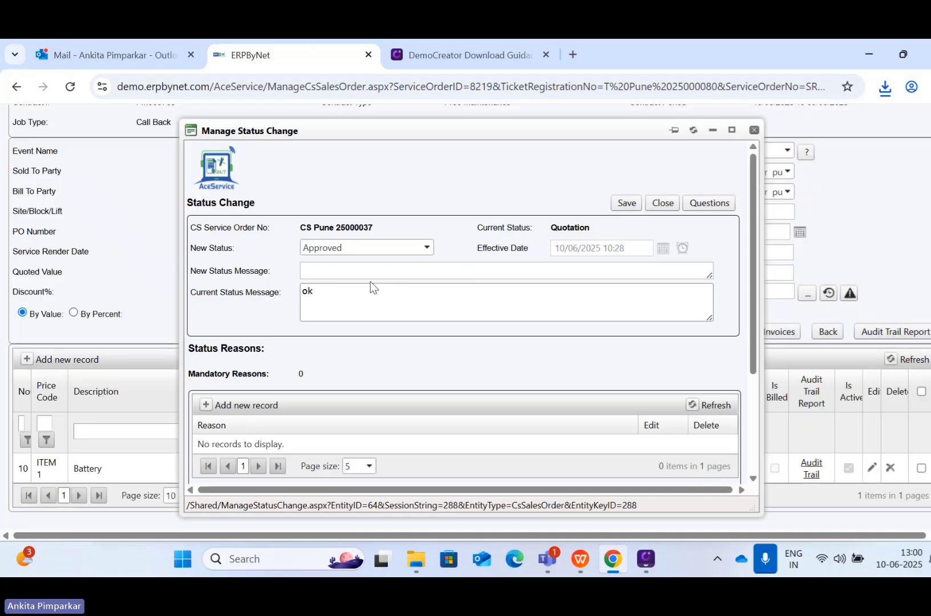
{"action": "left_click", "coordinate": [350, 271]}
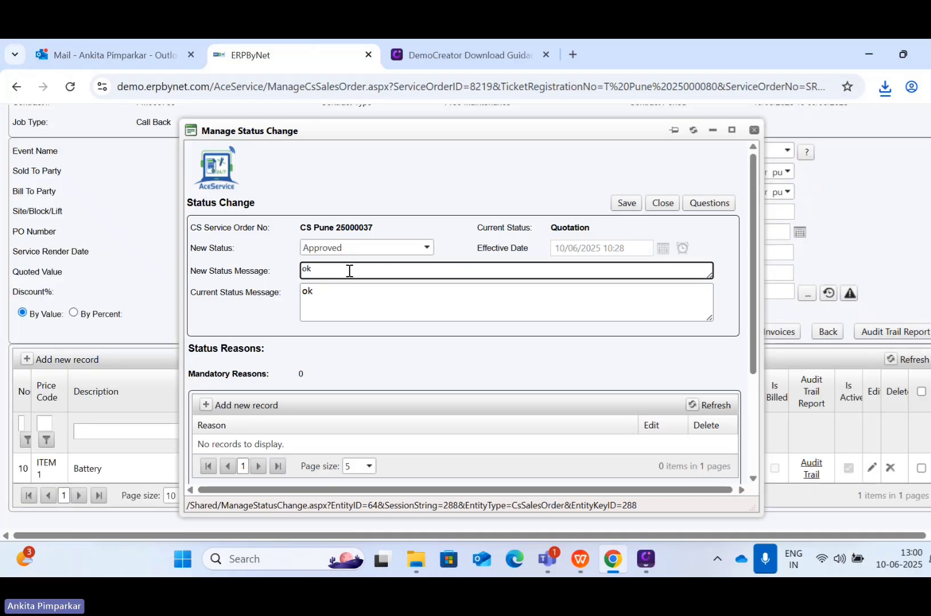
{"action": "left_click", "coordinate": [620, 206]}
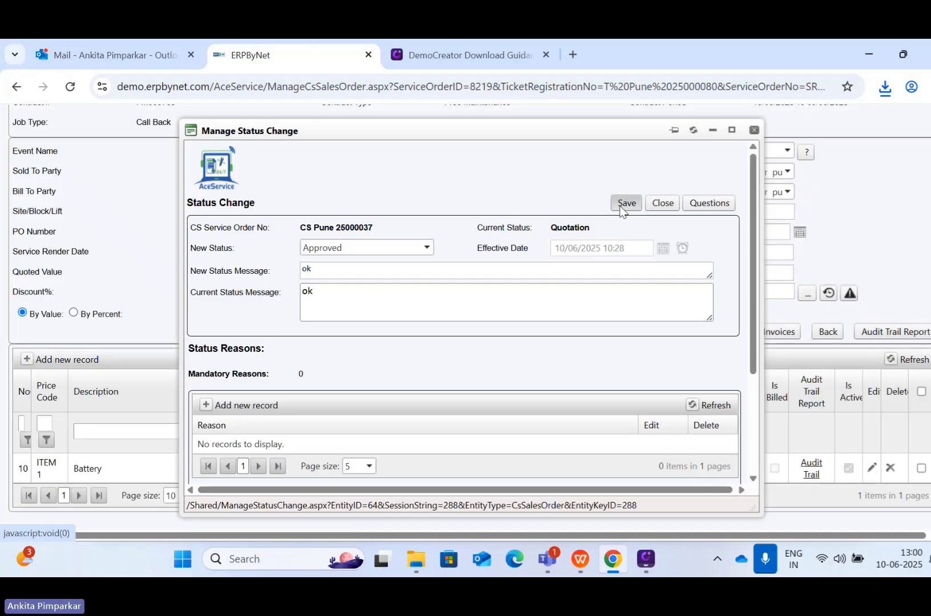
Step: Open the Manage Muster page and display attendance records for the default dates
{"action": "scroll", "coordinate": [619, 205], "scroll_direction": "up", "scroll_amount": 2}
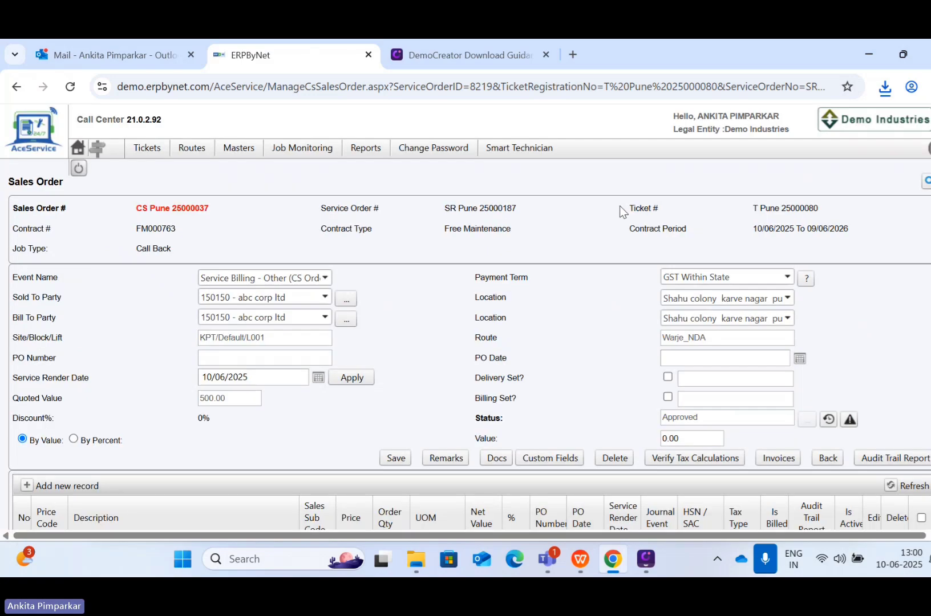
{"action": "scroll", "coordinate": [464, 297], "scroll_direction": "down", "scroll_amount": 1}
{"action": "scroll", "coordinate": [464, 297], "scroll_direction": "up", "scroll_amount": 1}
{"action": "mouse_move", "coordinate": [142, 152]}
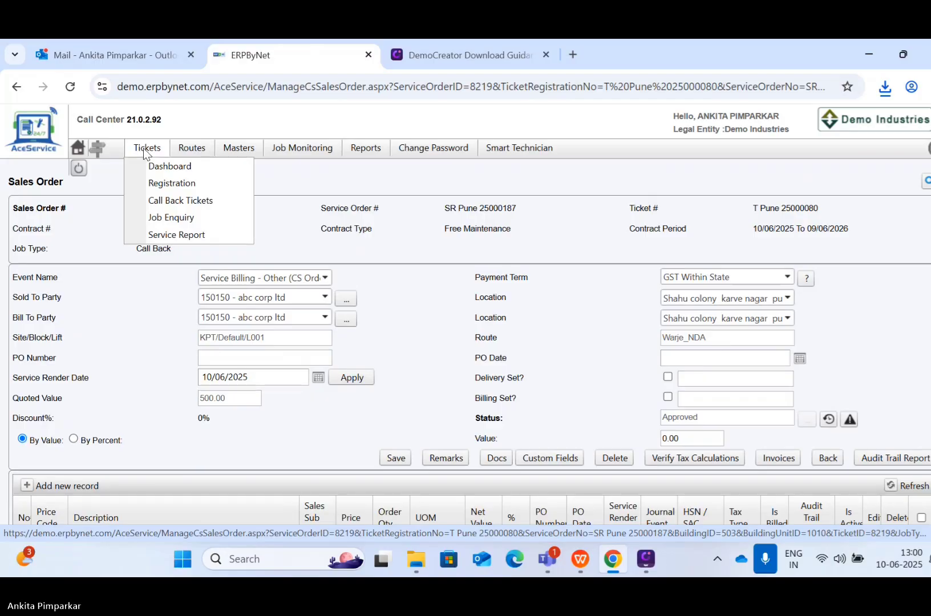
{"action": "mouse_move", "coordinate": [208, 160]}
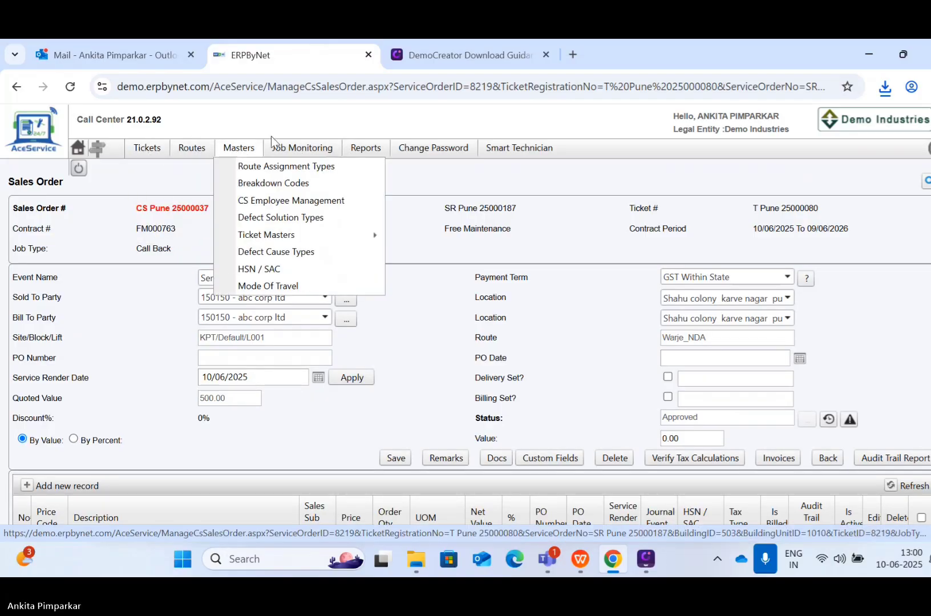
{"action": "mouse_move", "coordinate": [286, 149]}
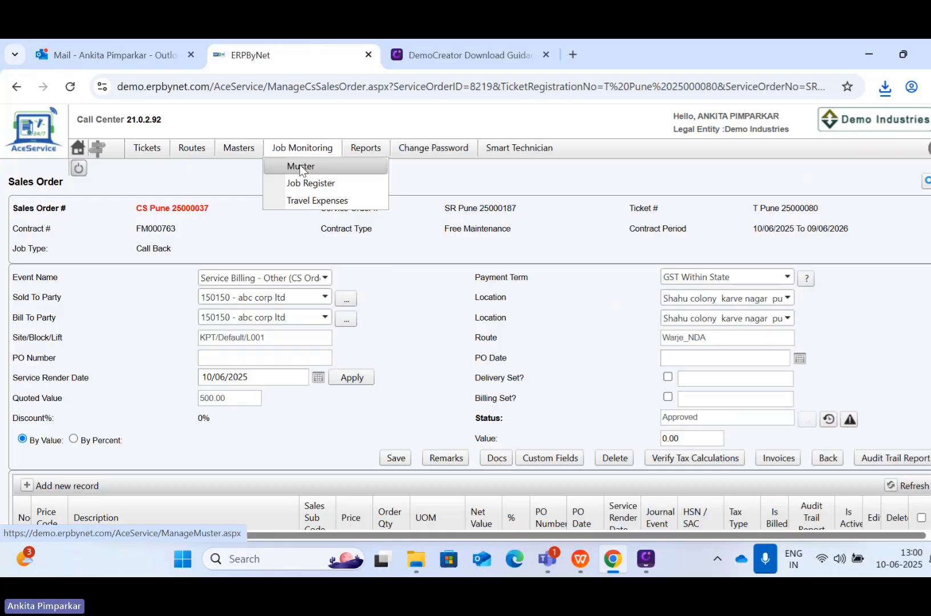
{"action": "left_click", "coordinate": [300, 165]}
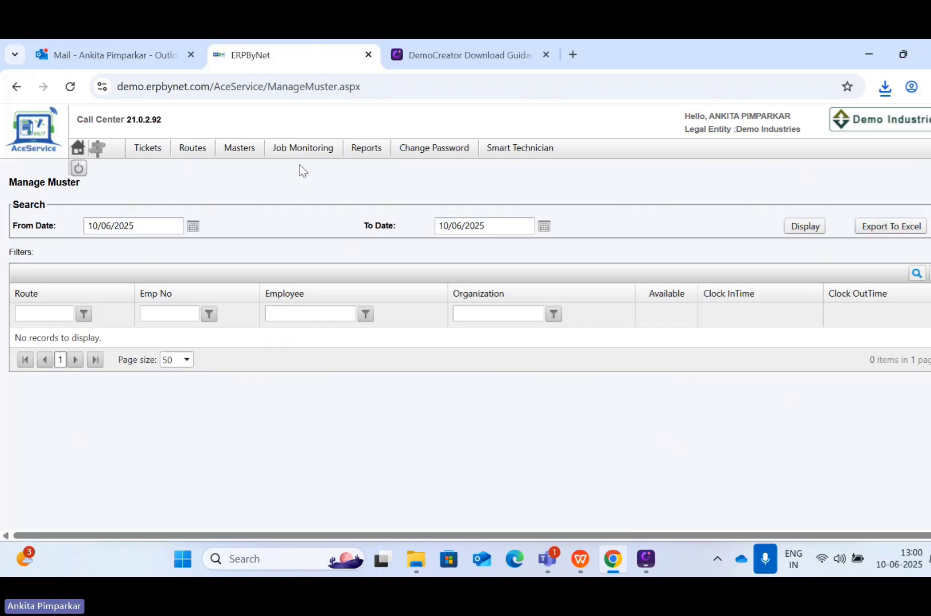
{"action": "left_click", "coordinate": [798, 225]}
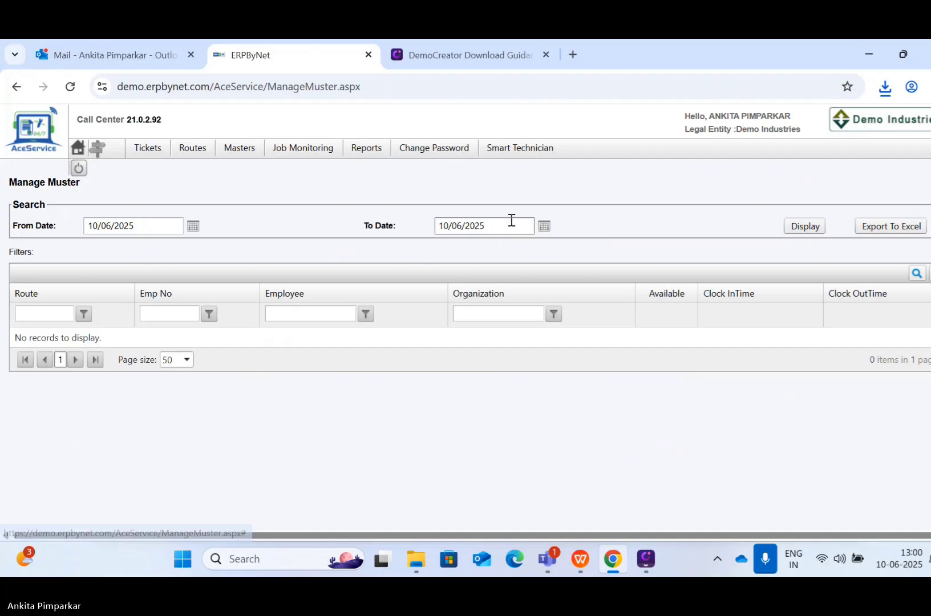
Step: Change the From Date to 01/06/2025 and list the muster records again
{"action": "left_click", "coordinate": [193, 228]}
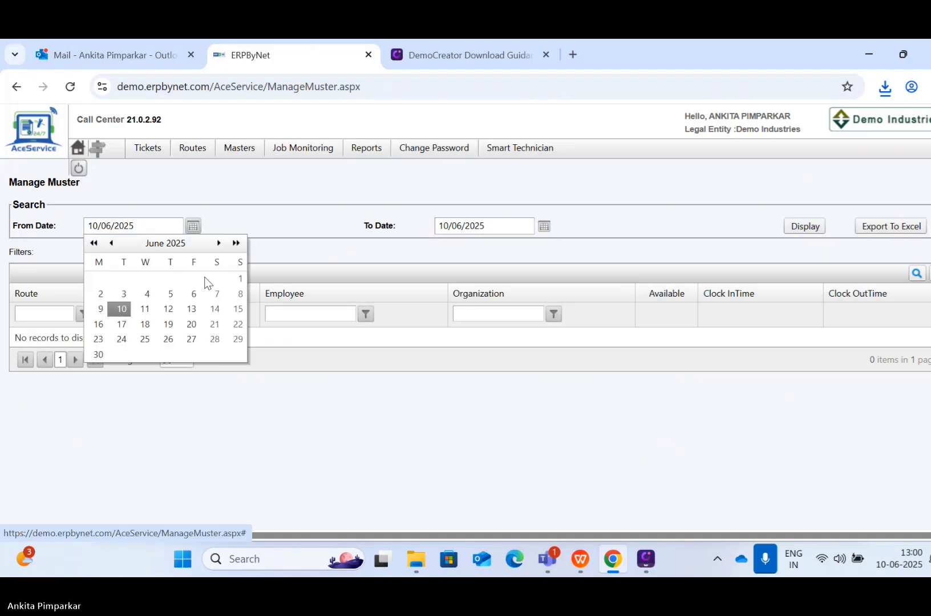
{"action": "left_click", "coordinate": [239, 279]}
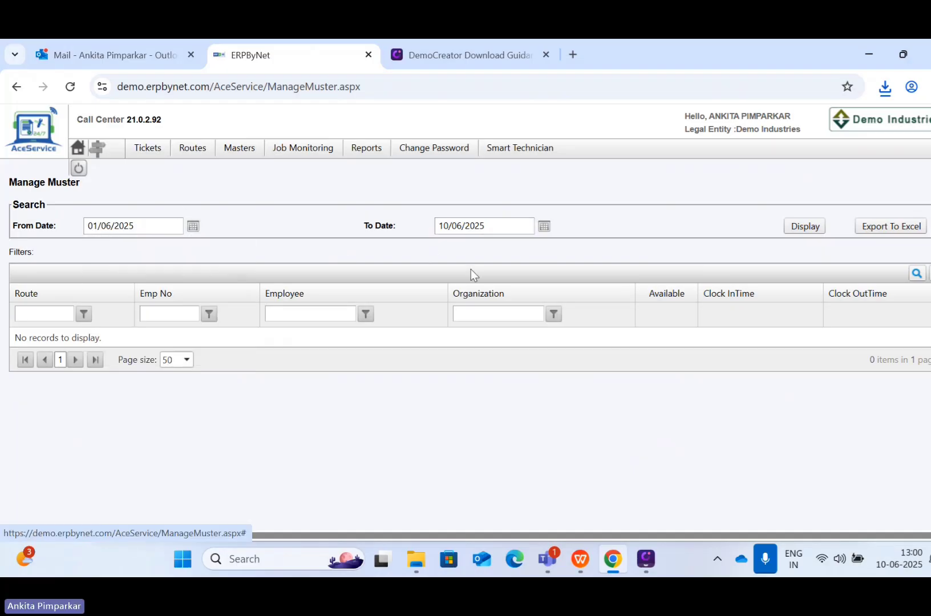
{"action": "left_click", "coordinate": [804, 227]}
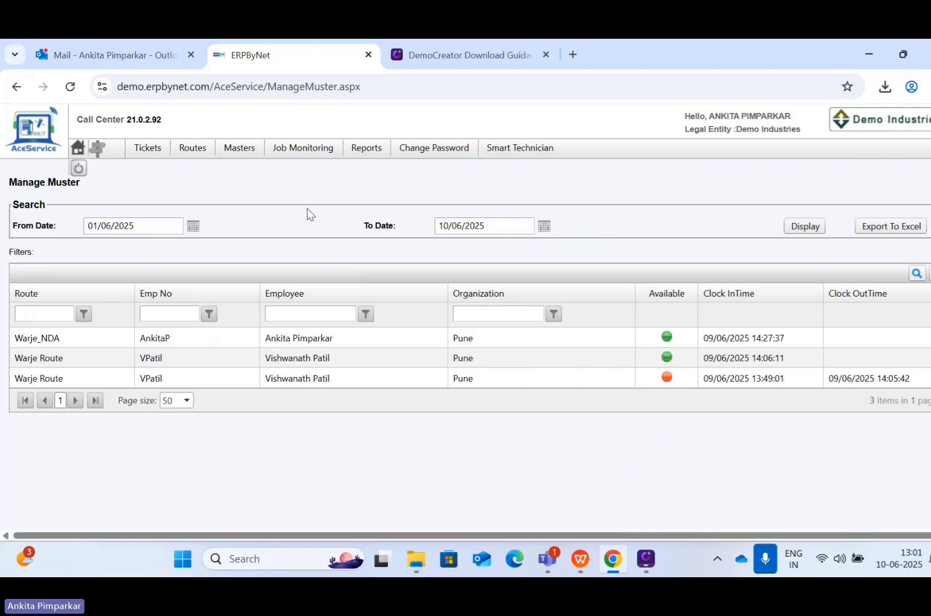
Step: Open WAP Job Register Details, filter to Regular Service jobs, From date 01/06/2025
{"action": "mouse_move", "coordinate": [303, 148]}
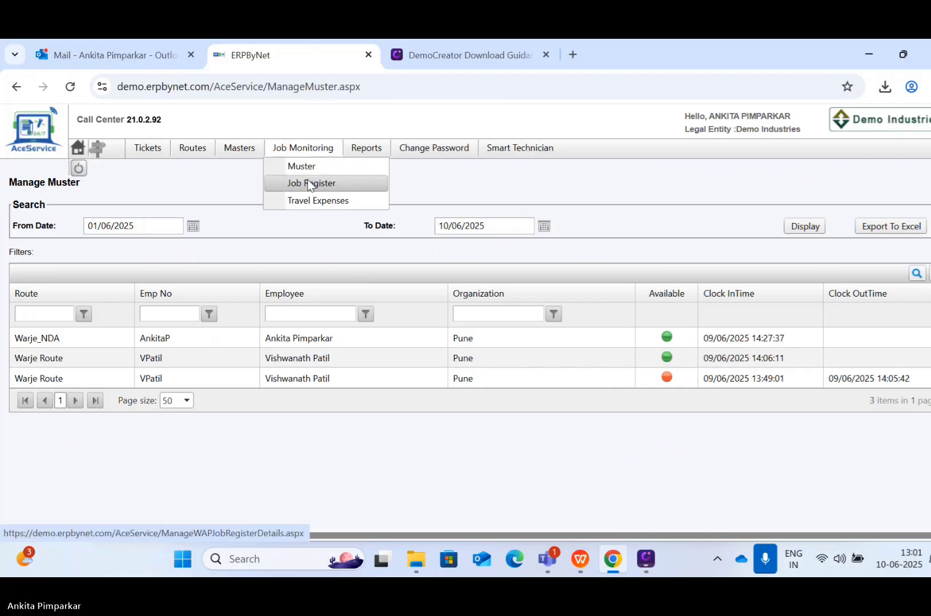
{"action": "left_click", "coordinate": [308, 182]}
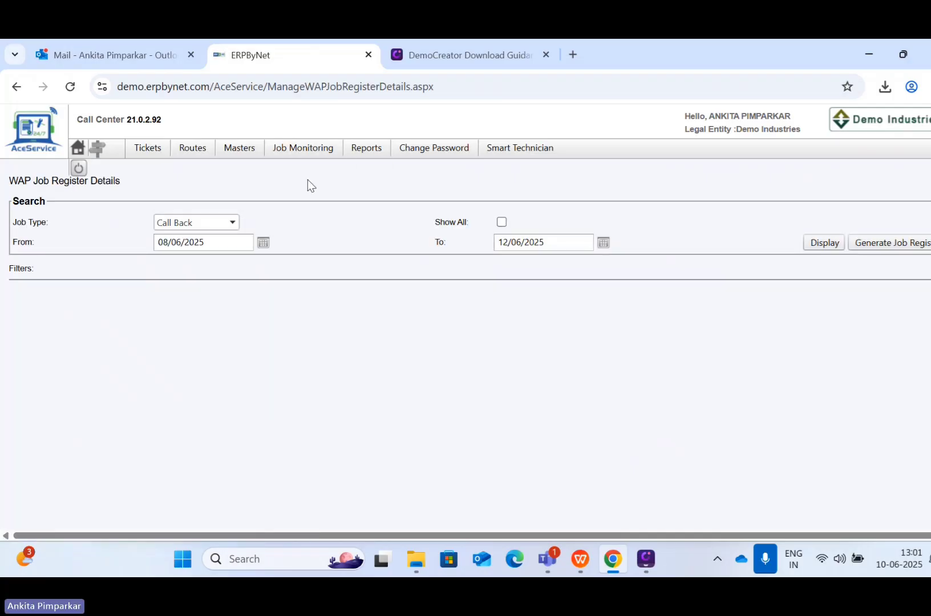
{"action": "left_click", "coordinate": [182, 226]}
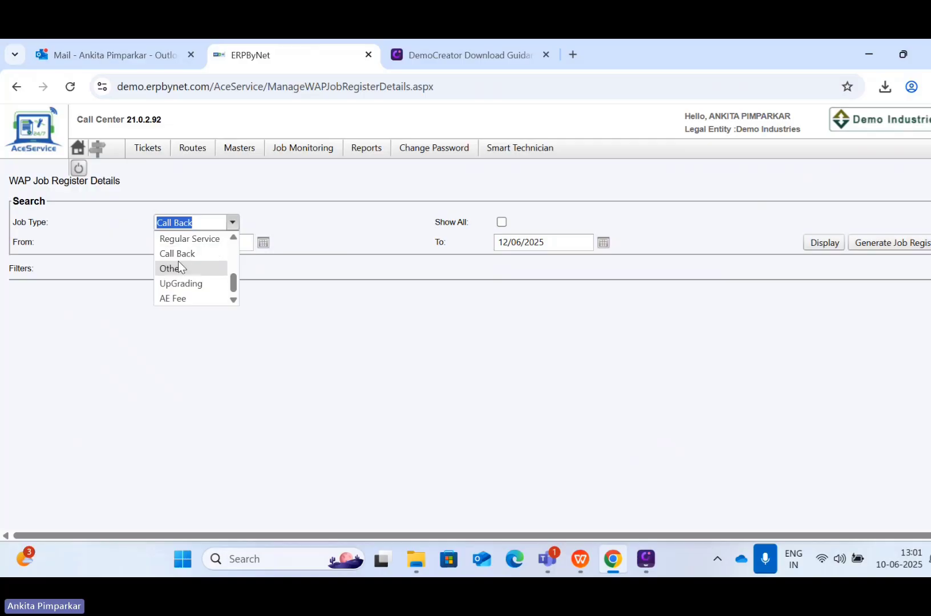
{"action": "left_click", "coordinate": [181, 241]}
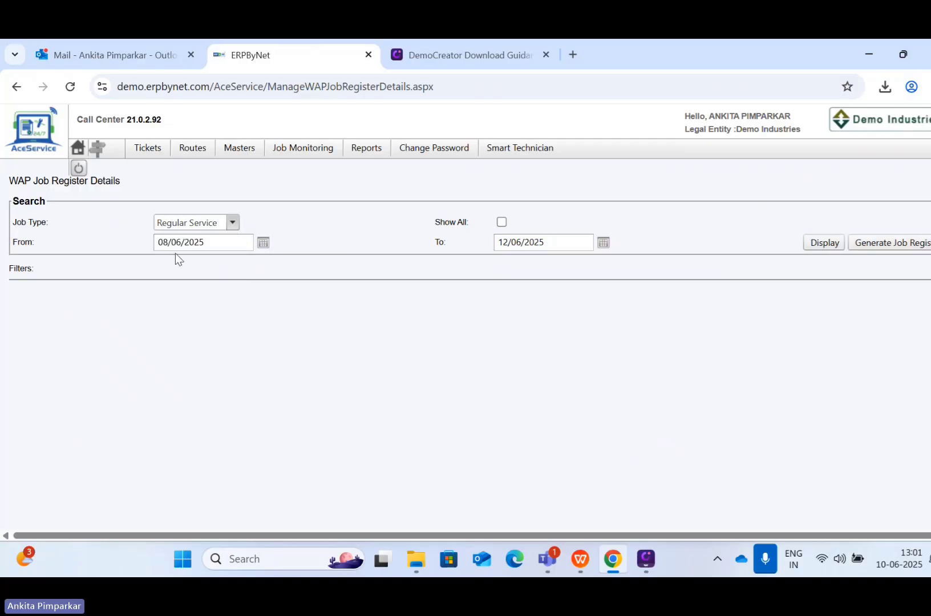
{"action": "left_click", "coordinate": [260, 249]}
{"action": "left_click", "coordinate": [263, 246]}
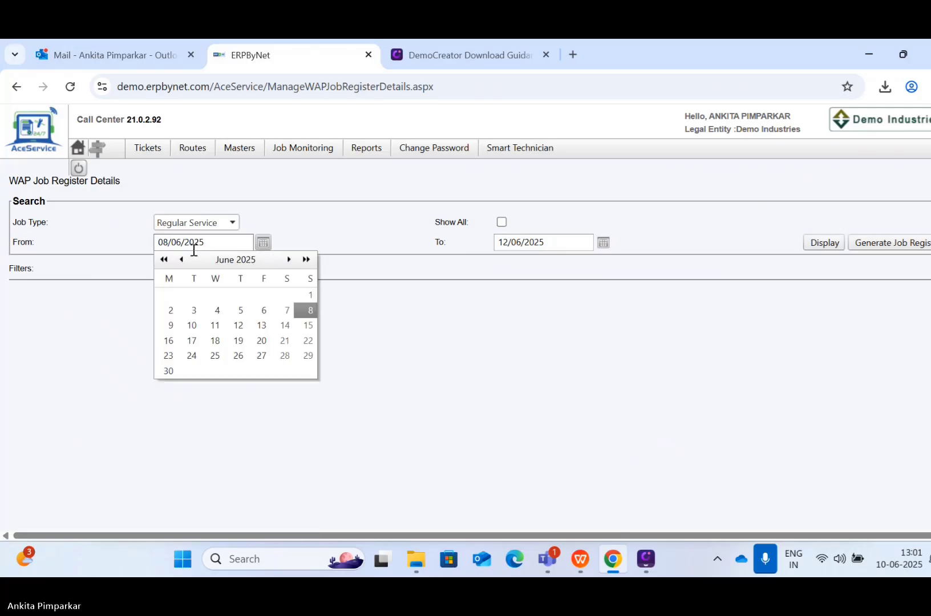
{"action": "left_click", "coordinate": [310, 295]}
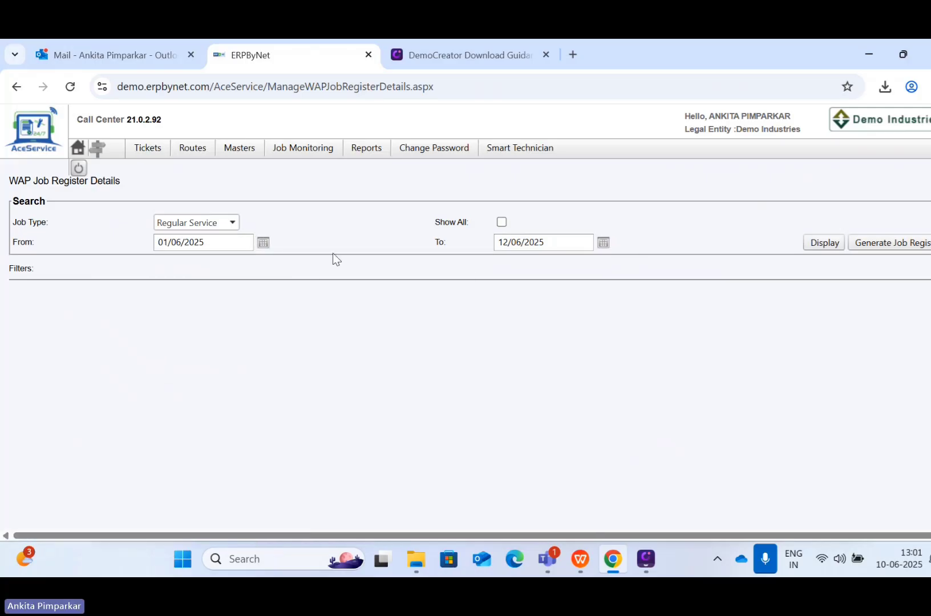
Step: Move the From date back to 01/02/2025 and list Regular Service jobs
{"action": "left_click", "coordinate": [233, 224]}
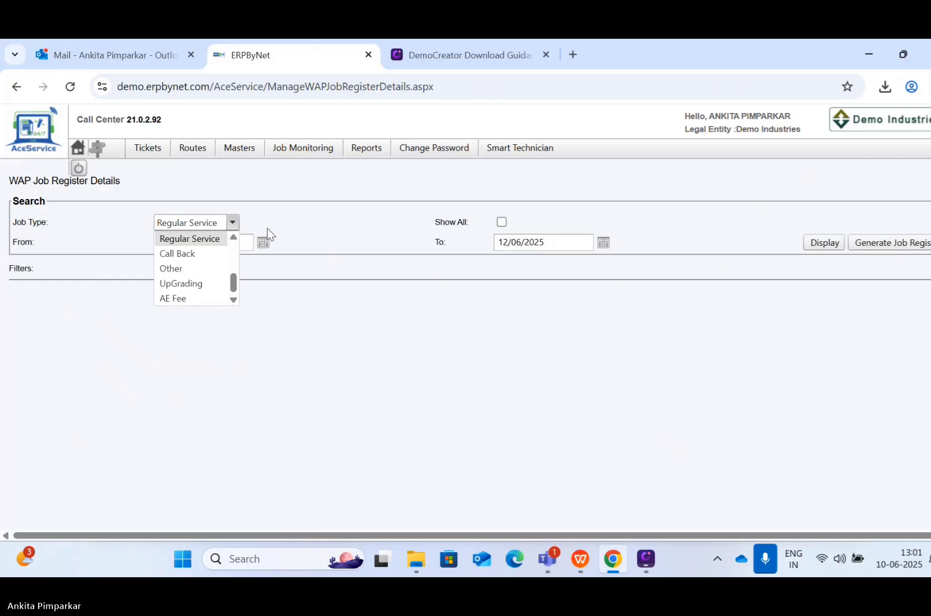
{"action": "left_click_drag", "start_coordinate": [267, 229], "coordinate": [261, 245]}
{"action": "left_click", "coordinate": [261, 245]}
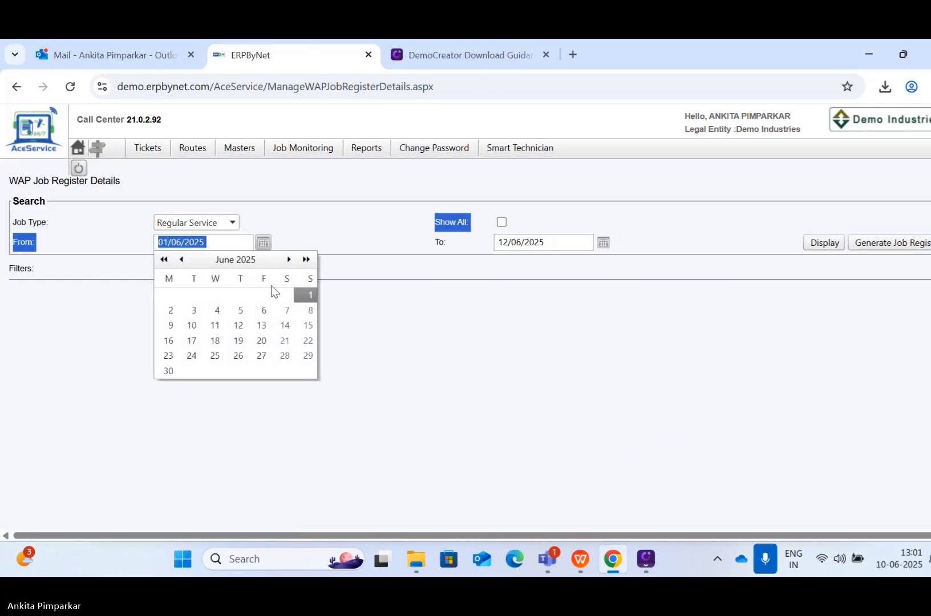
{"action": "left_click", "coordinate": [182, 259]}
{"action": "left_click", "coordinate": [182, 259]}
{"action": "left_click", "coordinate": [182, 260]}
{"action": "left_click", "coordinate": [181, 260]}
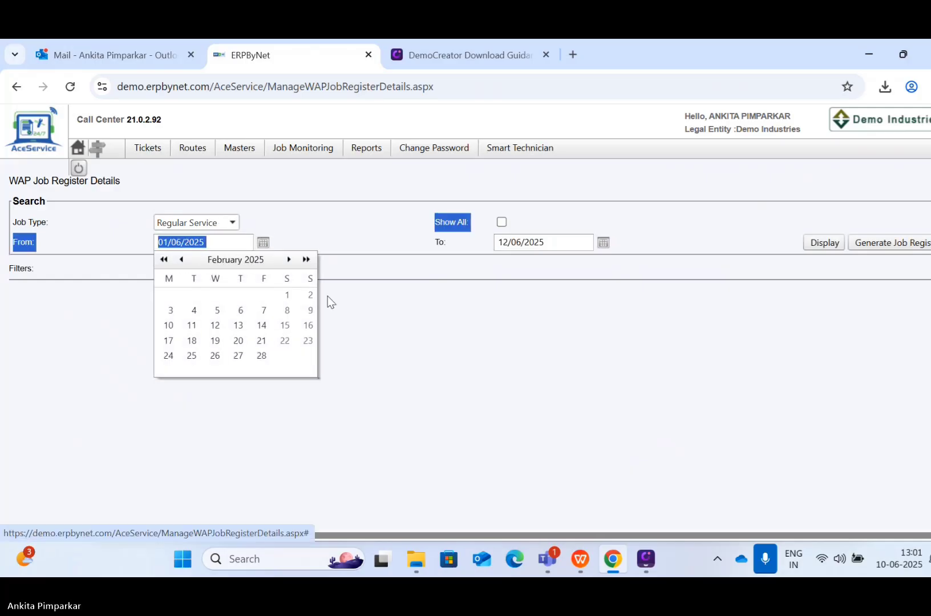
{"action": "left_click", "coordinate": [286, 295]}
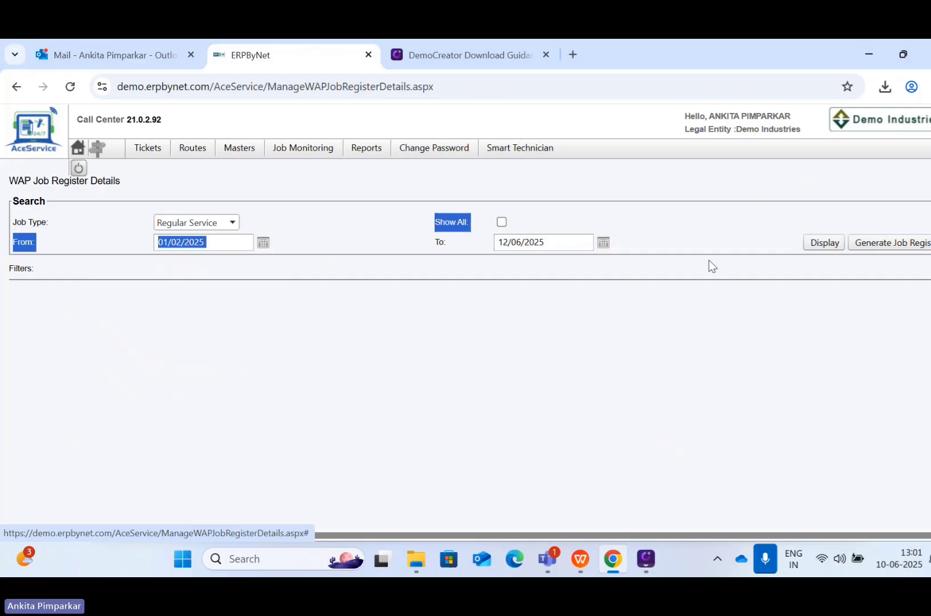
{"action": "left_click", "coordinate": [806, 245]}
Step: Switch the job type to Call Back and reload the register
{"action": "scroll", "coordinate": [514, 441], "scroll_direction": "down", "scroll_amount": 1}
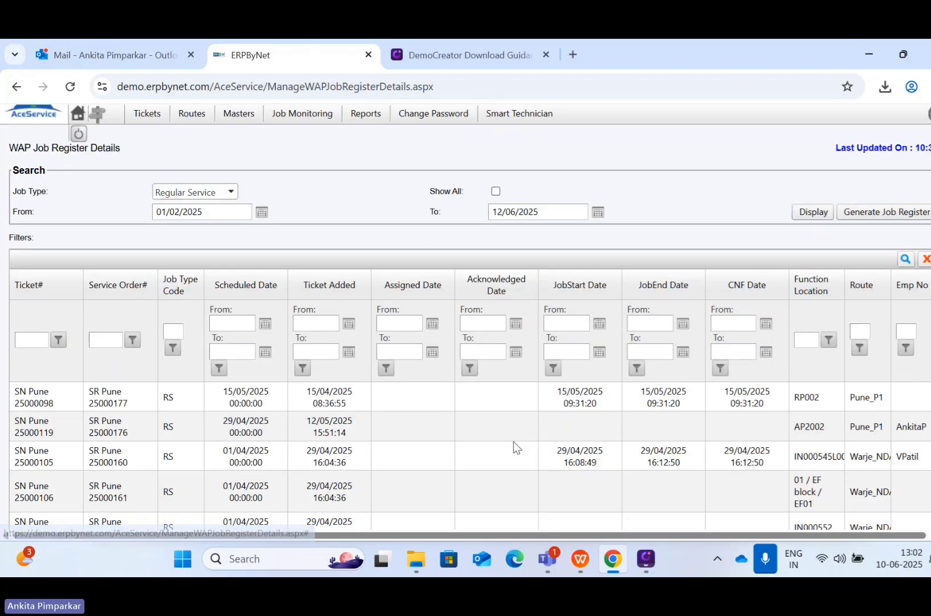
{"action": "scroll", "coordinate": [514, 441], "scroll_direction": "up", "scroll_amount": 1}
{"action": "scroll", "coordinate": [373, 480], "scroll_direction": "down", "scroll_amount": 3}
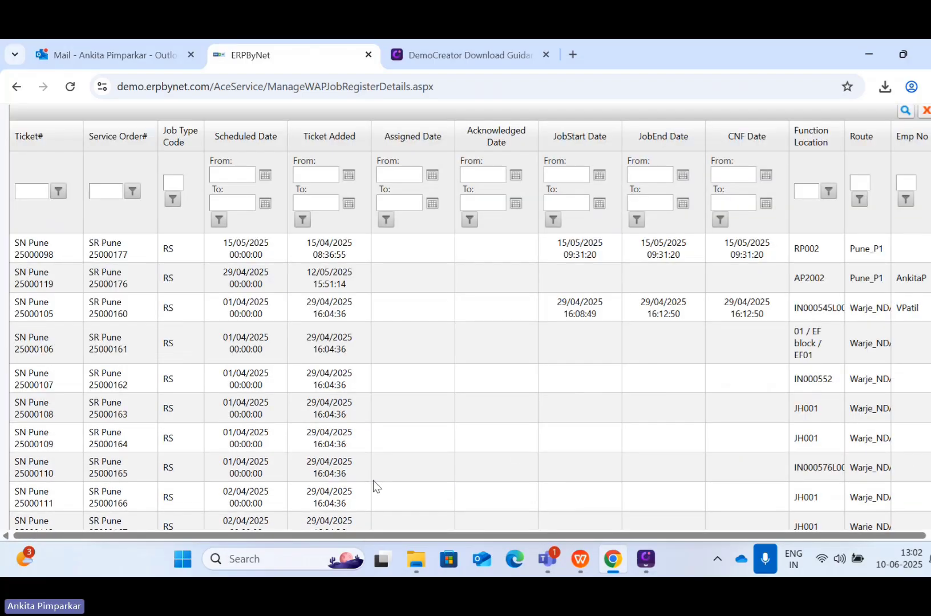
{"action": "scroll", "coordinate": [373, 479], "scroll_direction": "down", "scroll_amount": 1}
{"action": "scroll", "coordinate": [373, 479], "scroll_direction": "up", "scroll_amount": 4}
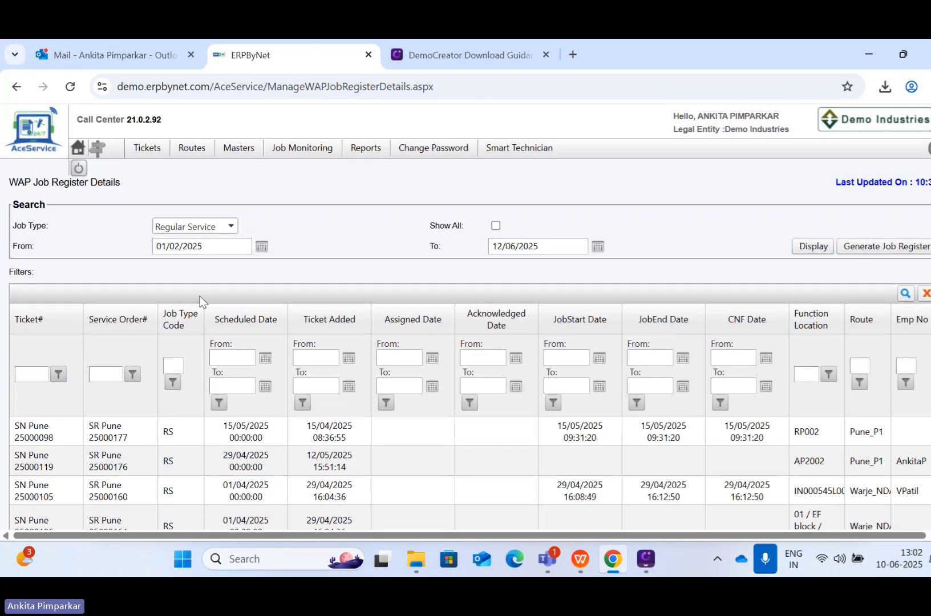
{"action": "left_click", "coordinate": [188, 227]}
{"action": "scroll", "coordinate": [175, 238], "scroll_direction": "up", "scroll_amount": 1}
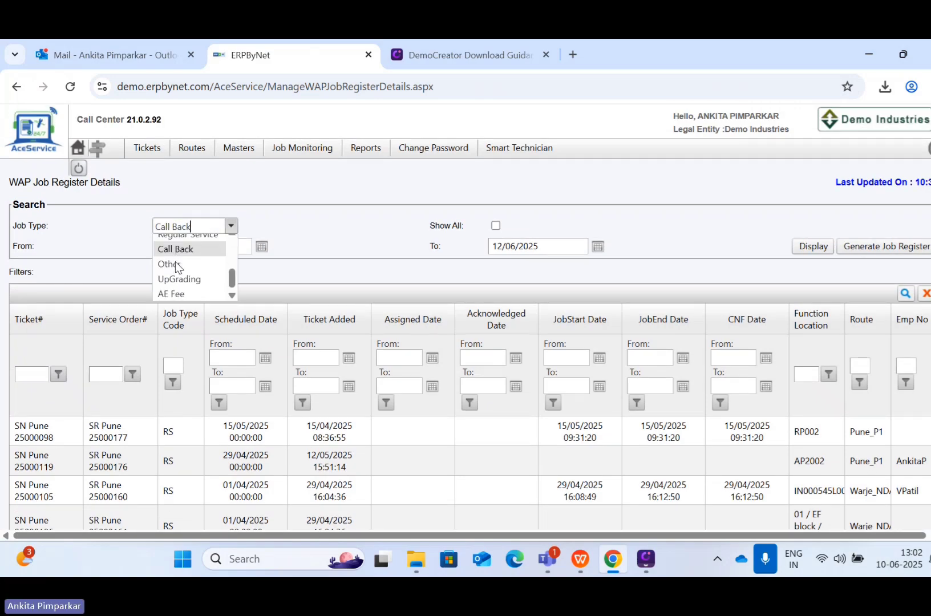
{"action": "left_click", "coordinate": [175, 261]}
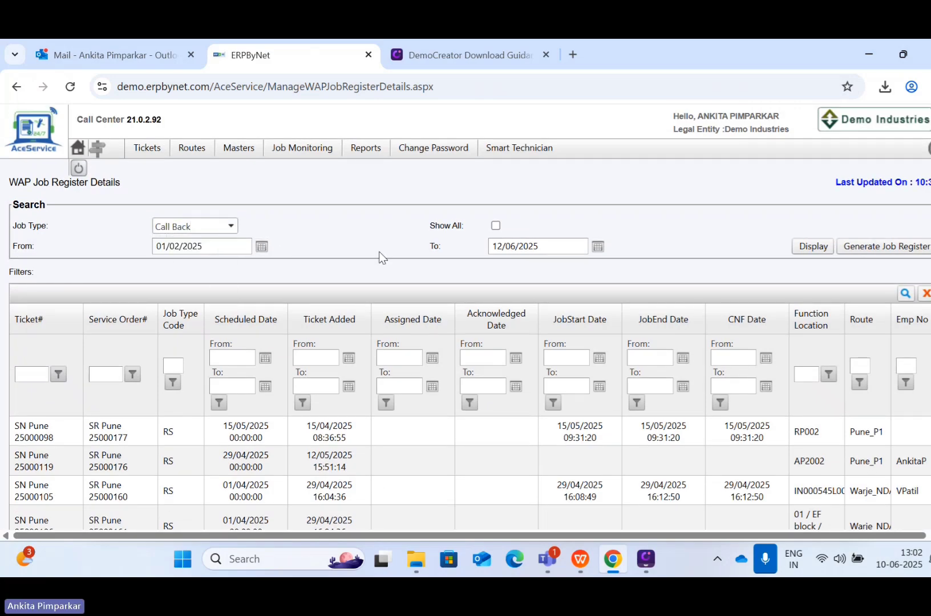
{"action": "left_click", "coordinate": [811, 247]}
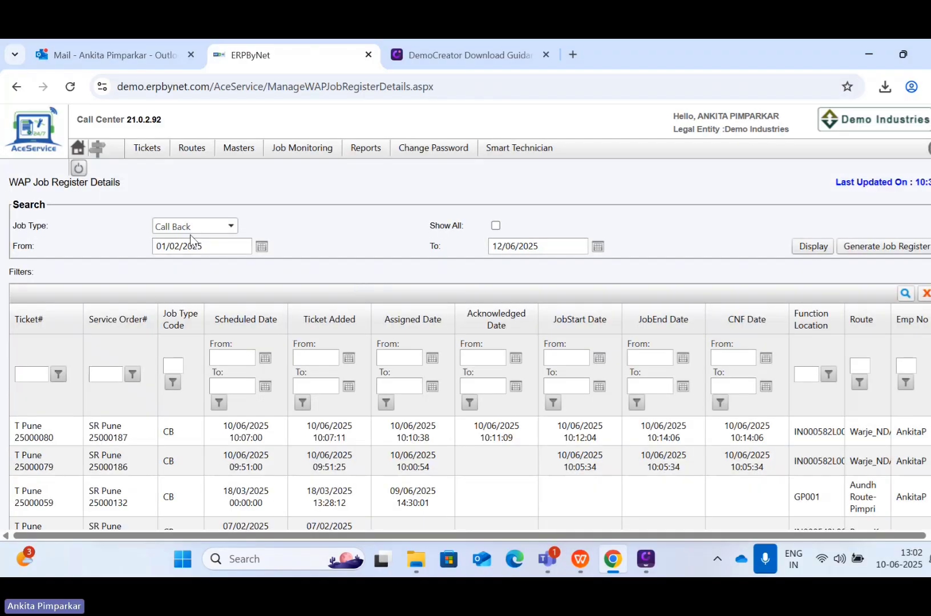
{"action": "mouse_move", "coordinate": [307, 154]}
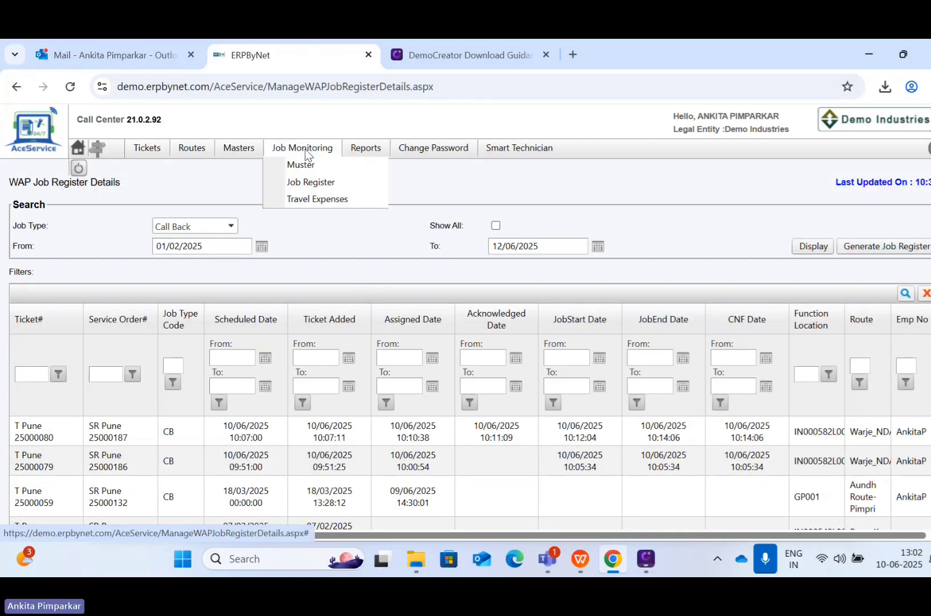
Step: Open Travel Expenses and select the technician whose expenses to check
{"action": "left_click", "coordinate": [316, 200]}
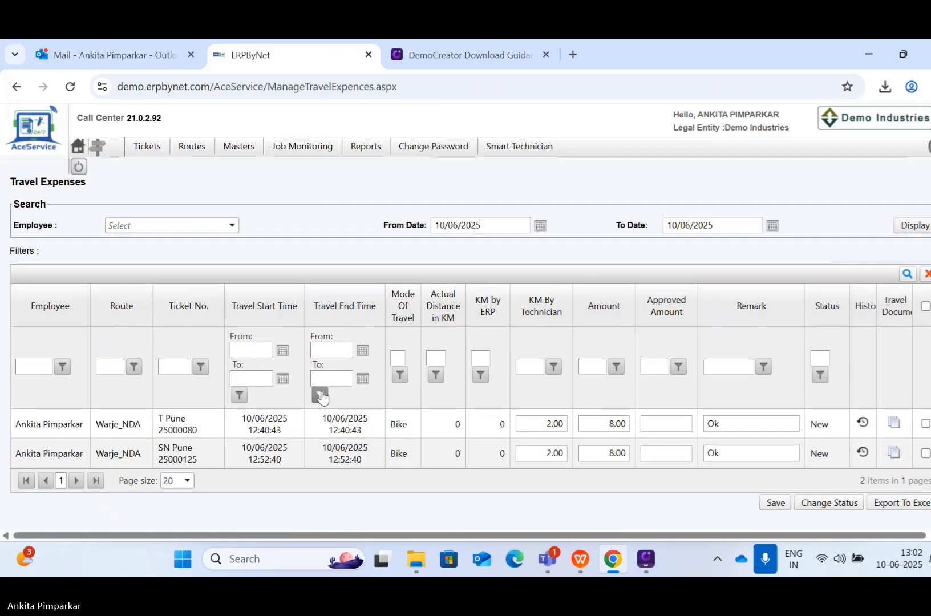
{"action": "left_click", "coordinate": [154, 229]}
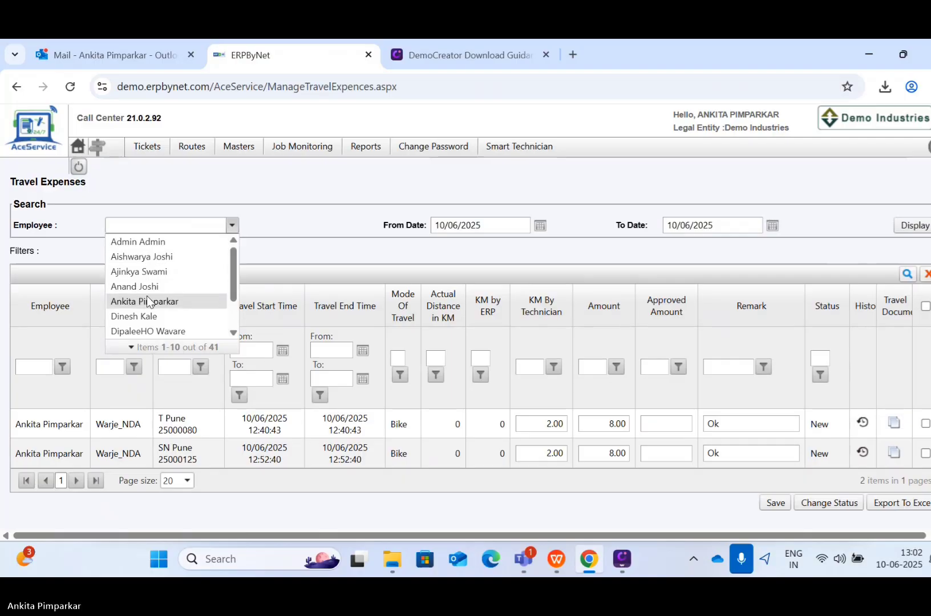
{"action": "left_click", "coordinate": [147, 299]}
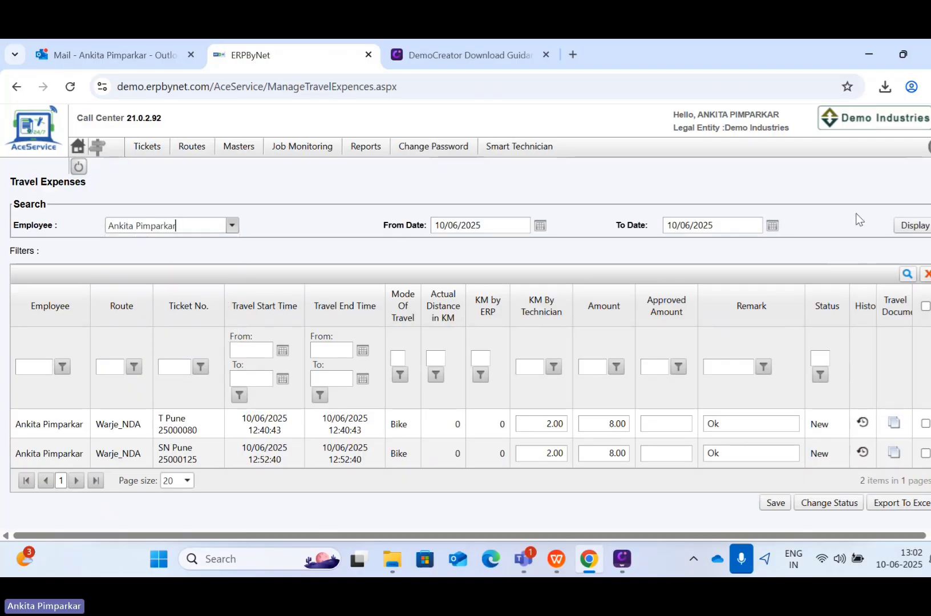
Step: Set From Date to 31/03/2025, display the expenses and scroll through the 12 entries
{"action": "left_click", "coordinate": [495, 227]}
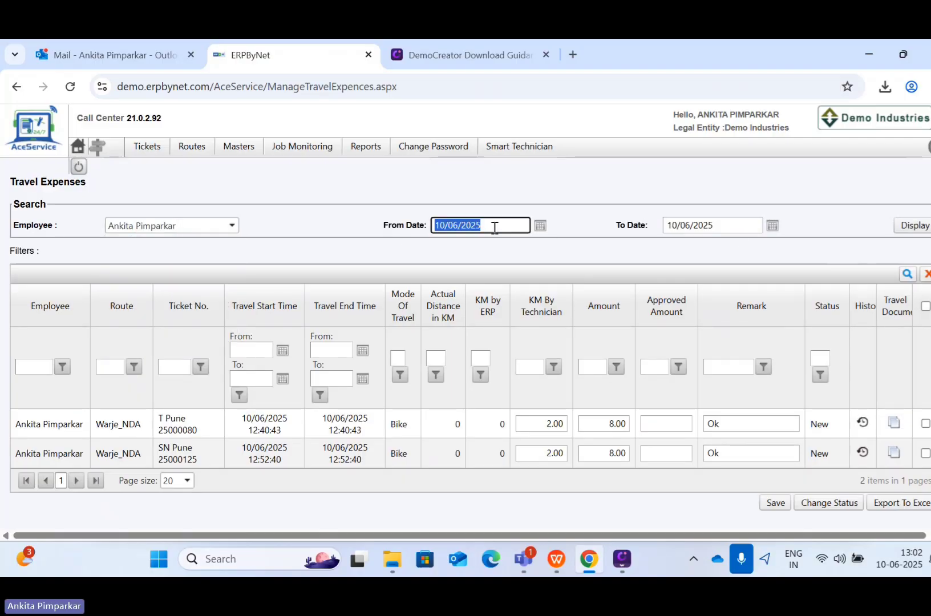
{"action": "left_click", "coordinate": [534, 231]}
{"action": "left_click", "coordinate": [459, 242]}
{"action": "left_click", "coordinate": [458, 242]}
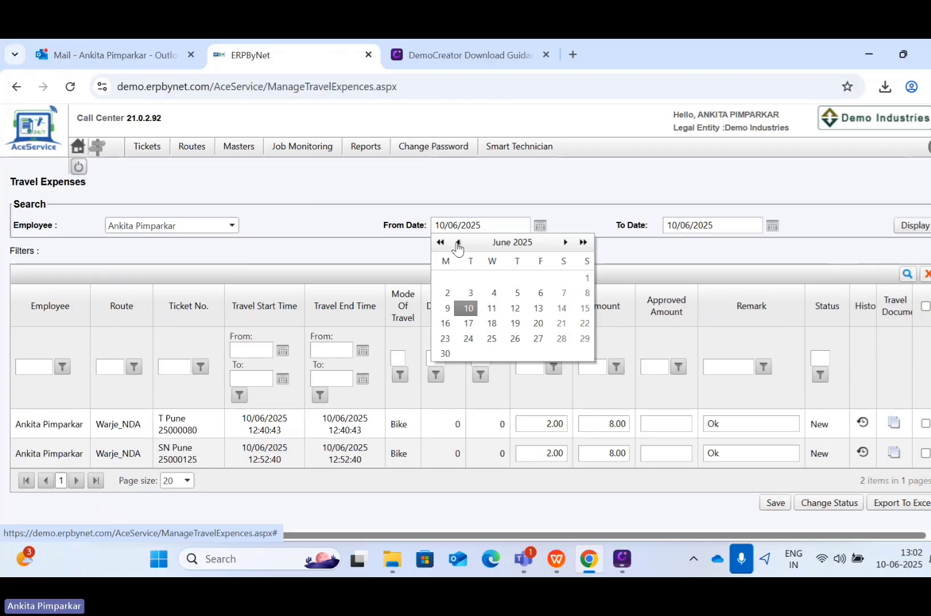
{"action": "left_click", "coordinate": [458, 242]}
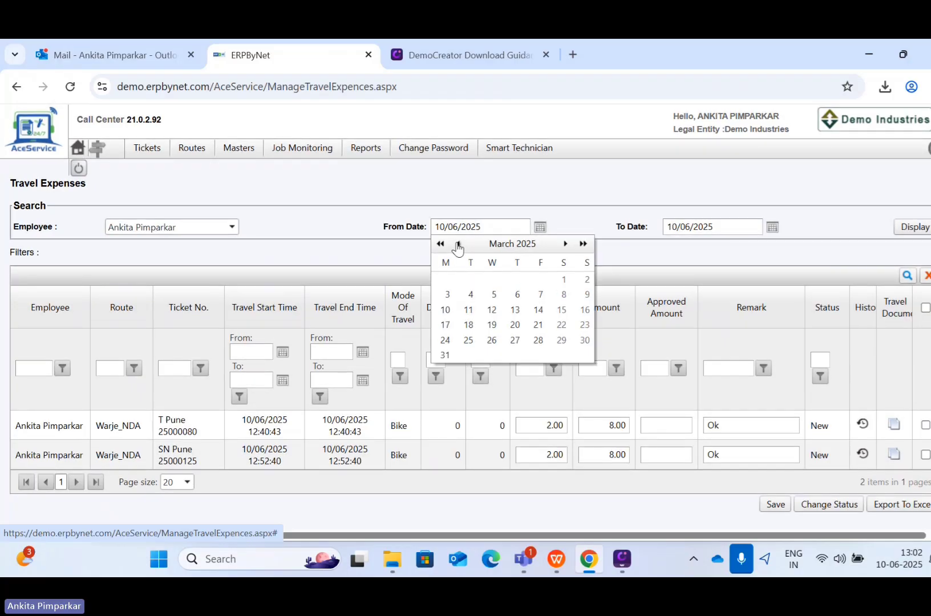
{"action": "left_click", "coordinate": [444, 356]}
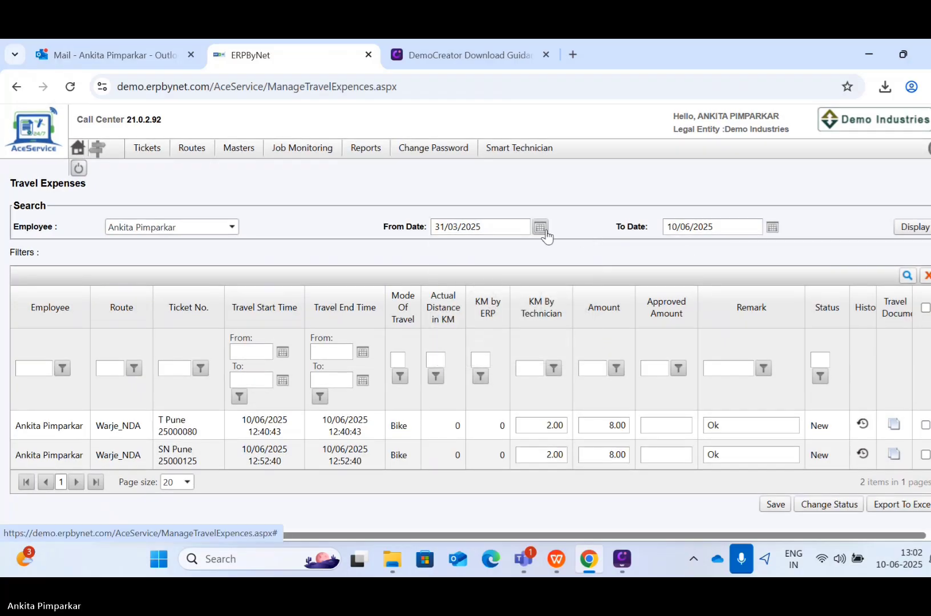
{"action": "left_click", "coordinate": [908, 233]}
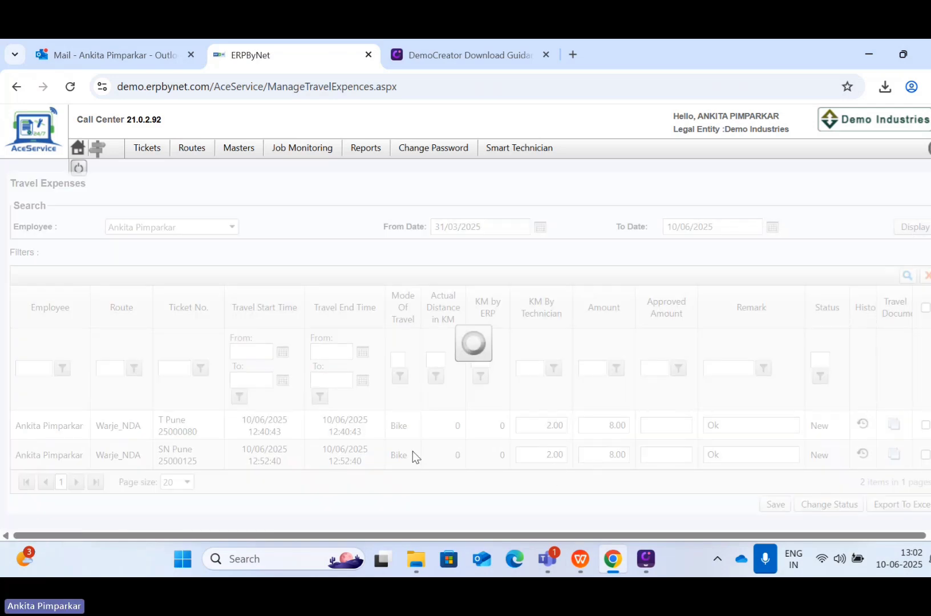
{"action": "scroll", "coordinate": [509, 472], "scroll_direction": "down", "scroll_amount": 5}
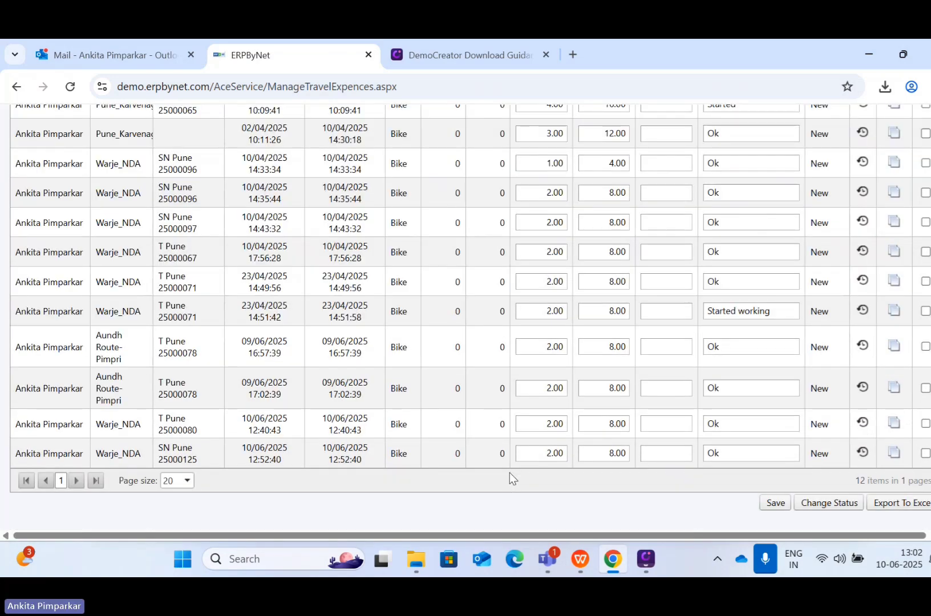
{"action": "scroll", "coordinate": [447, 372], "scroll_direction": "up", "scroll_amount": 4}
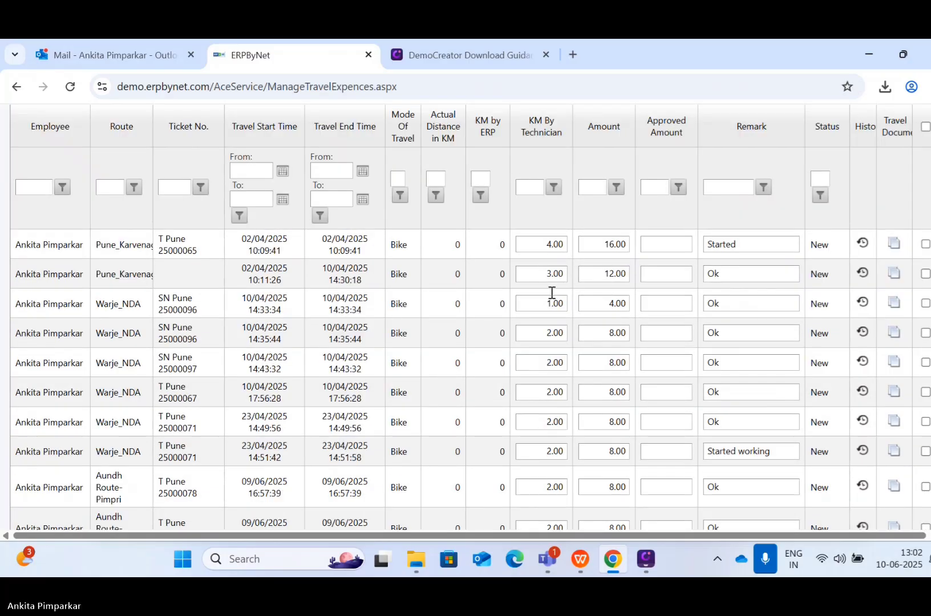
{"action": "scroll", "coordinate": [553, 376], "scroll_direction": "down", "scroll_amount": 1}
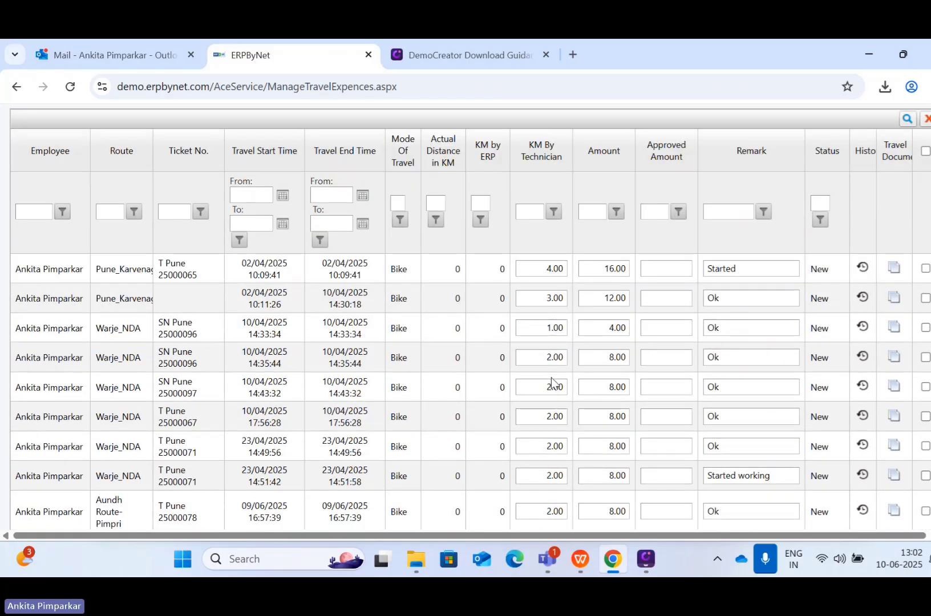
{"action": "scroll", "coordinate": [592, 288], "scroll_direction": "up", "scroll_amount": 2}
{"action": "scroll", "coordinate": [624, 473], "scroll_direction": "down", "scroll_amount": 4}
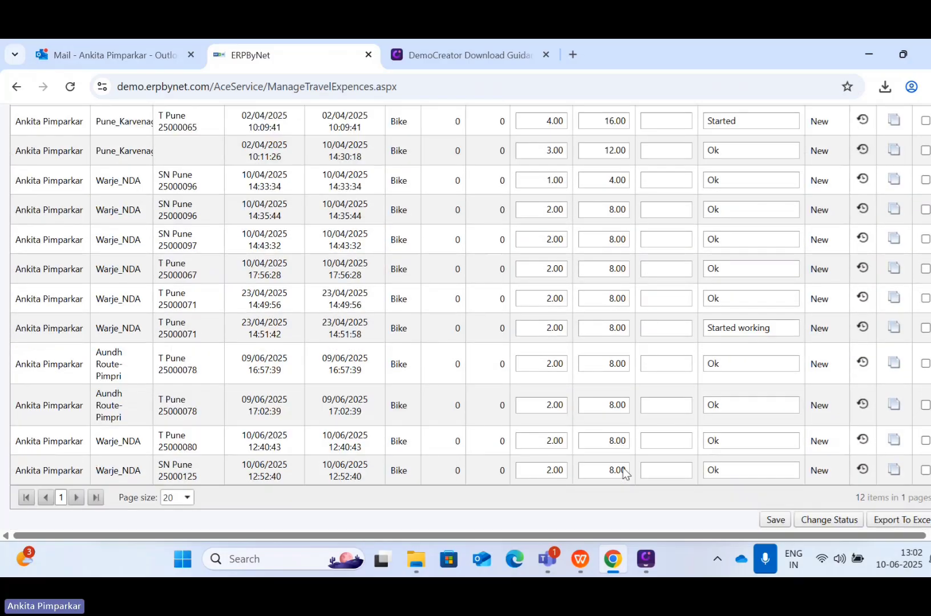
{"action": "scroll", "coordinate": [624, 473], "scroll_direction": "up", "scroll_amount": 5}
{"action": "mouse_move", "coordinate": [240, 149]}
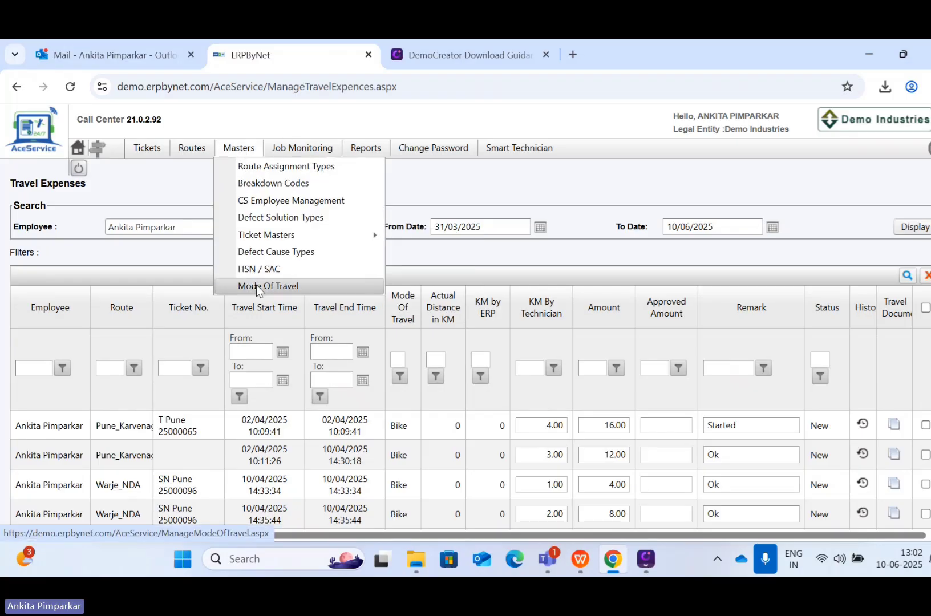
Step: View the Mode Of Travel master with its per-km rates (Bike 4, Car 7)
{"action": "left_click", "coordinate": [256, 286]}
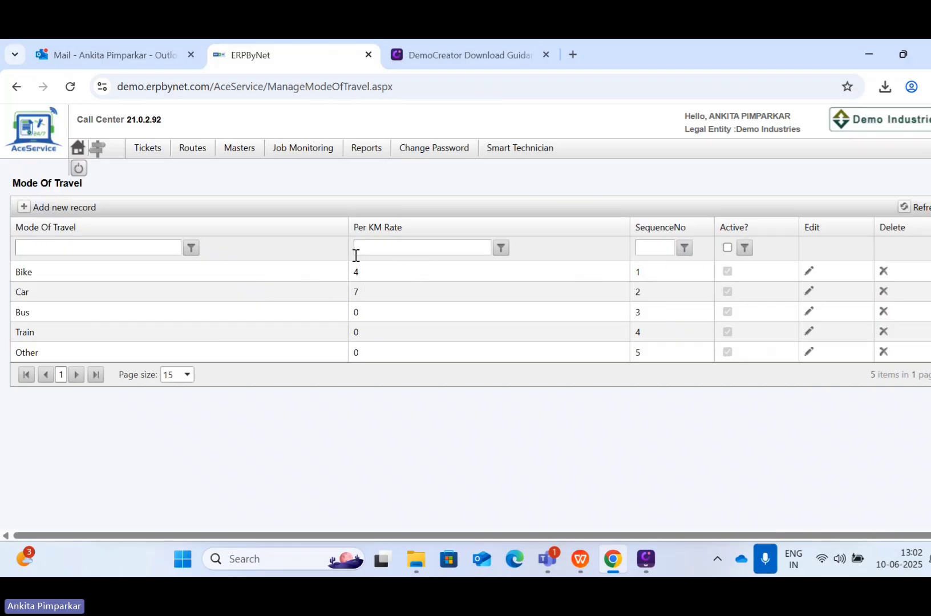
Step: Return to Travel Expenses and check the Bike entries against the 4-per-km rate
{"action": "mouse_move", "coordinate": [304, 150]}
{"action": "left_click", "coordinate": [309, 198]}
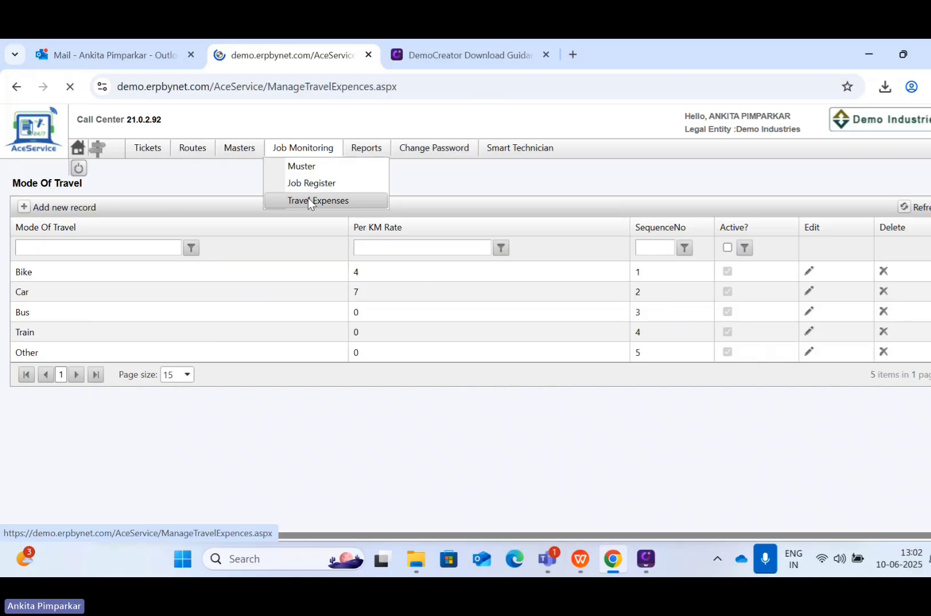
{"action": "scroll", "coordinate": [297, 350], "scroll_direction": "down", "scroll_amount": 3}
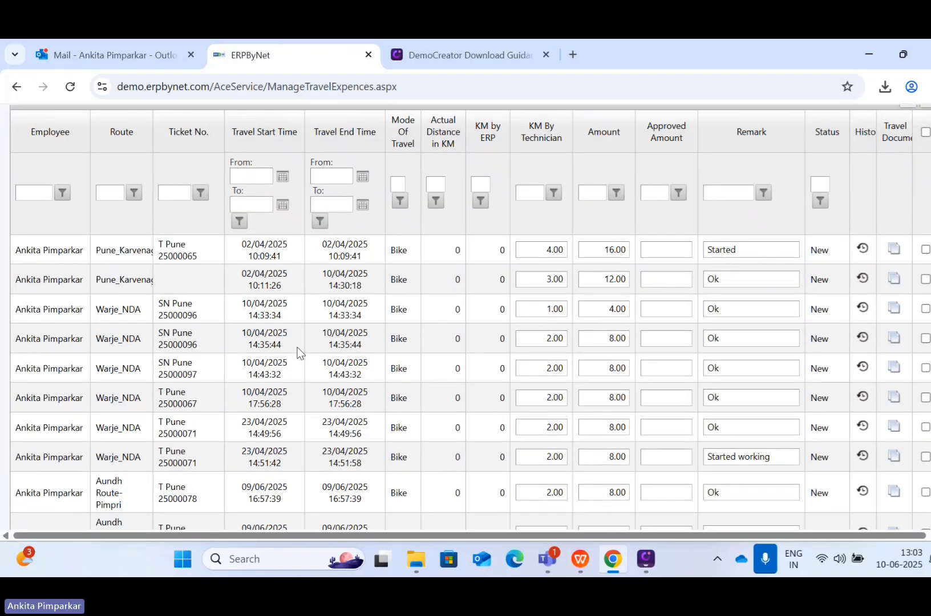
{"action": "scroll", "coordinate": [298, 350], "scroll_direction": "down", "scroll_amount": 1}
{"action": "scroll", "coordinate": [498, 211], "scroll_direction": "up", "scroll_amount": 2}
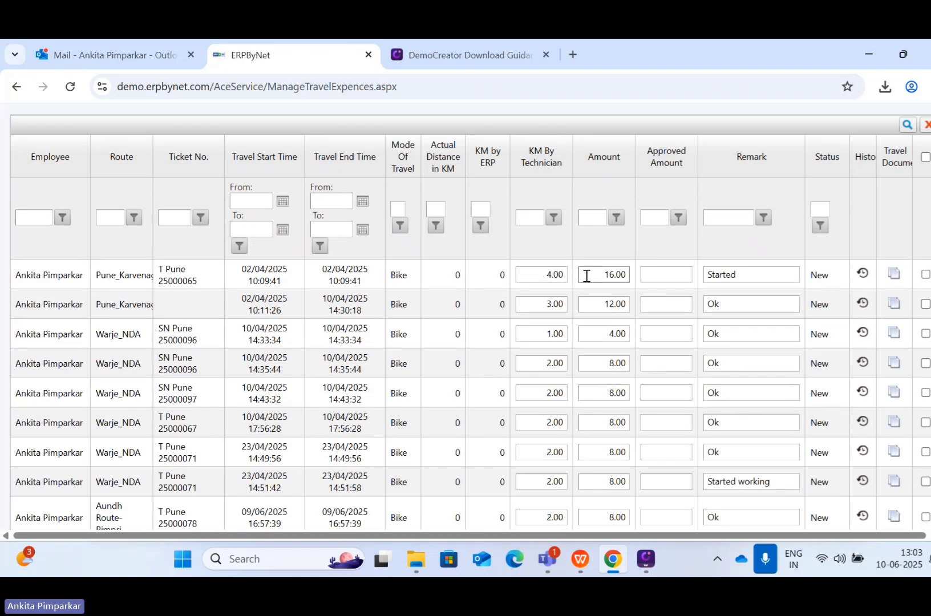
{"action": "scroll", "coordinate": [610, 297], "scroll_direction": "down", "scroll_amount": 3}
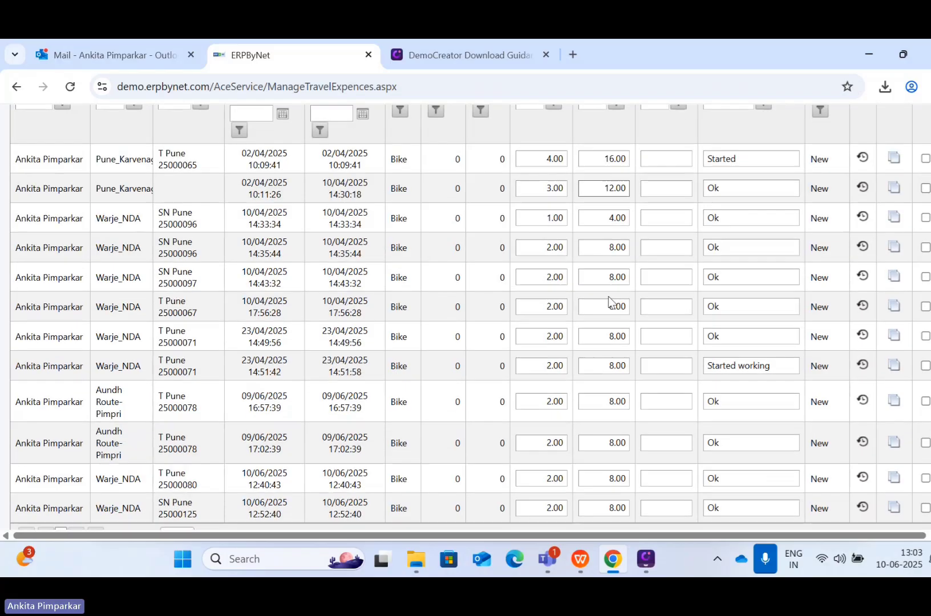
{"action": "scroll", "coordinate": [605, 264], "scroll_direction": "up", "scroll_amount": 5}
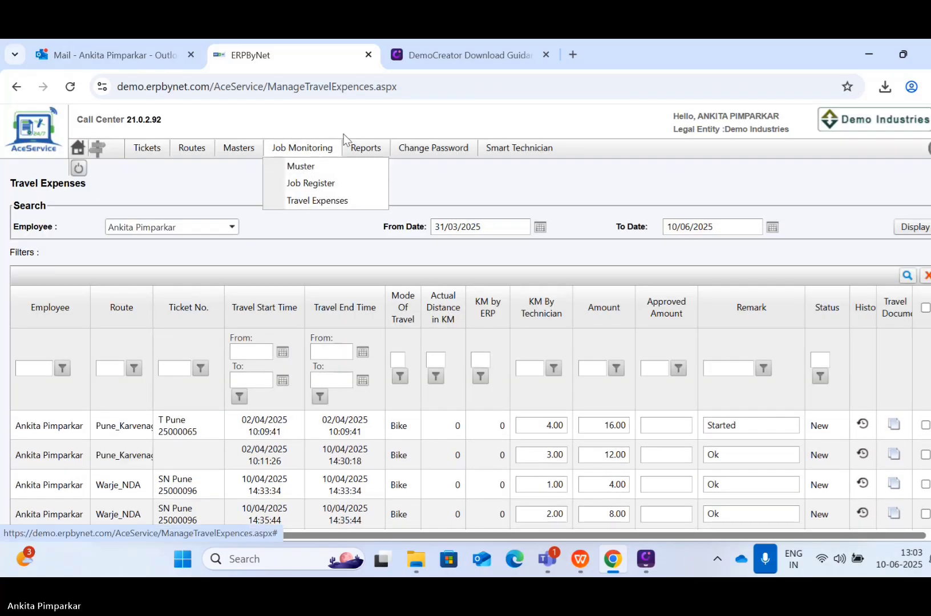
{"action": "mouse_move", "coordinate": [366, 150]}
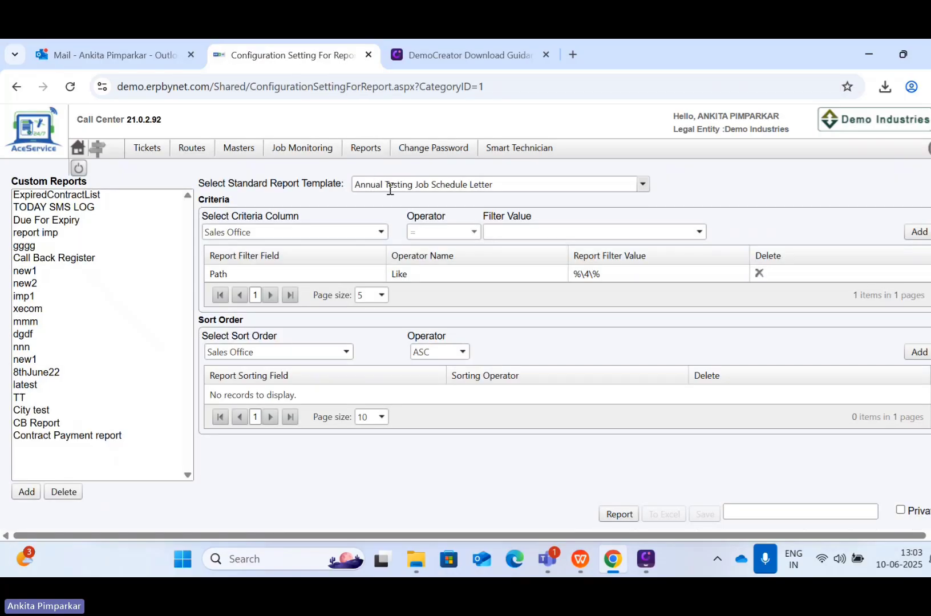
Step: Preview the Call Back Register and Call Back Report - All Calls templates
{"action": "left_click", "coordinate": [390, 185]}
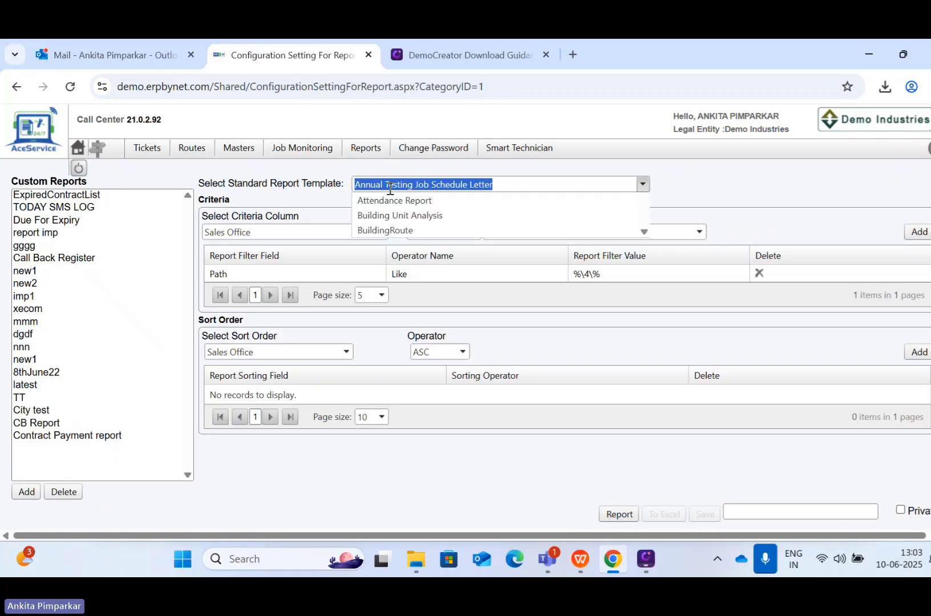
{"action": "scroll", "coordinate": [386, 251], "scroll_direction": "down", "scroll_amount": 2}
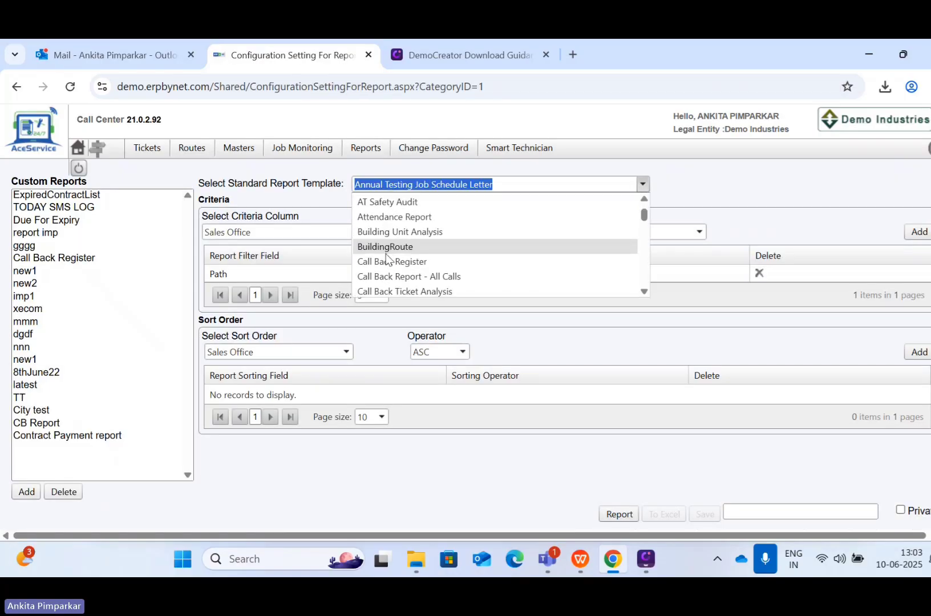
{"action": "left_click", "coordinate": [386, 260]}
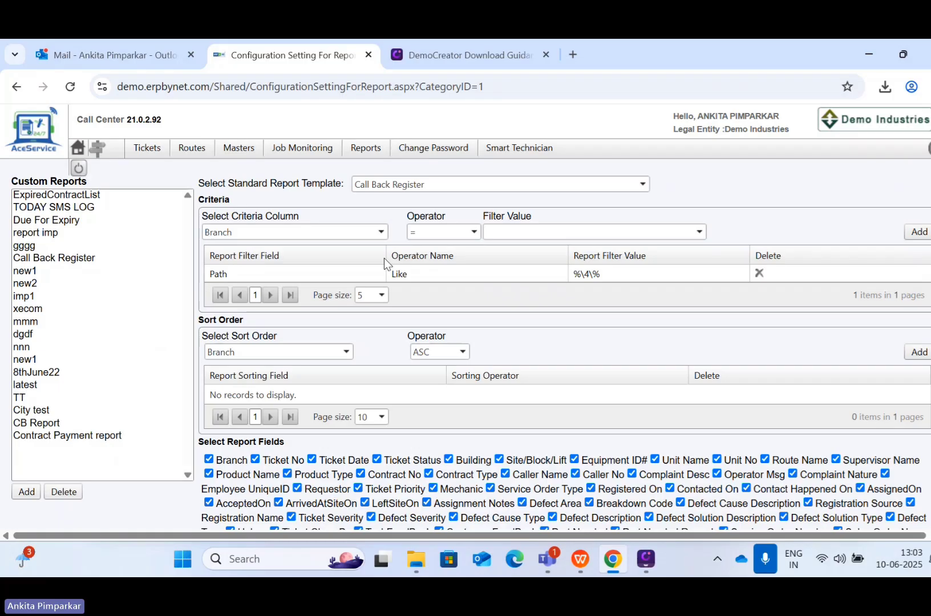
{"action": "scroll", "coordinate": [431, 455], "scroll_direction": "down", "scroll_amount": 1}
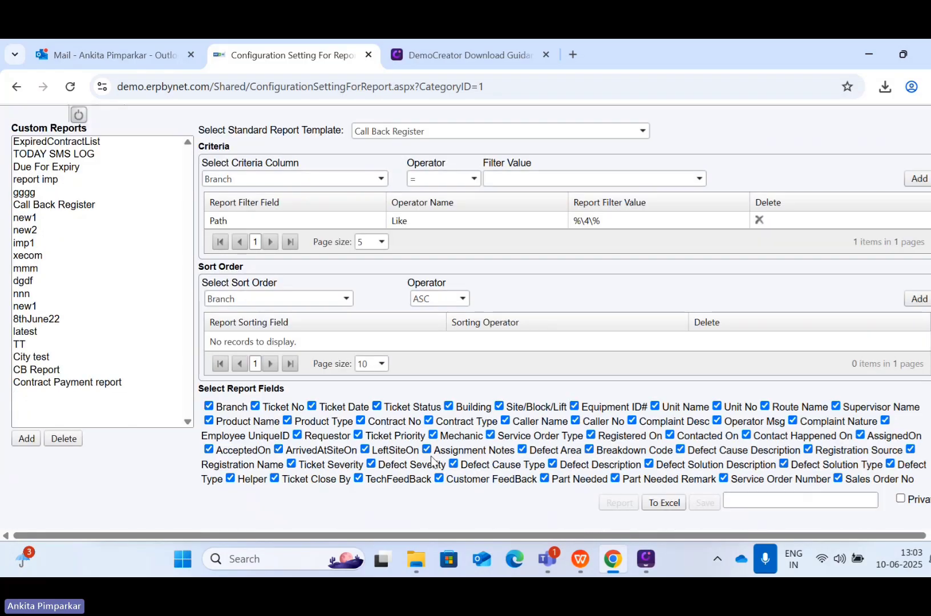
{"action": "scroll", "coordinate": [438, 489], "scroll_direction": "up", "scroll_amount": 1}
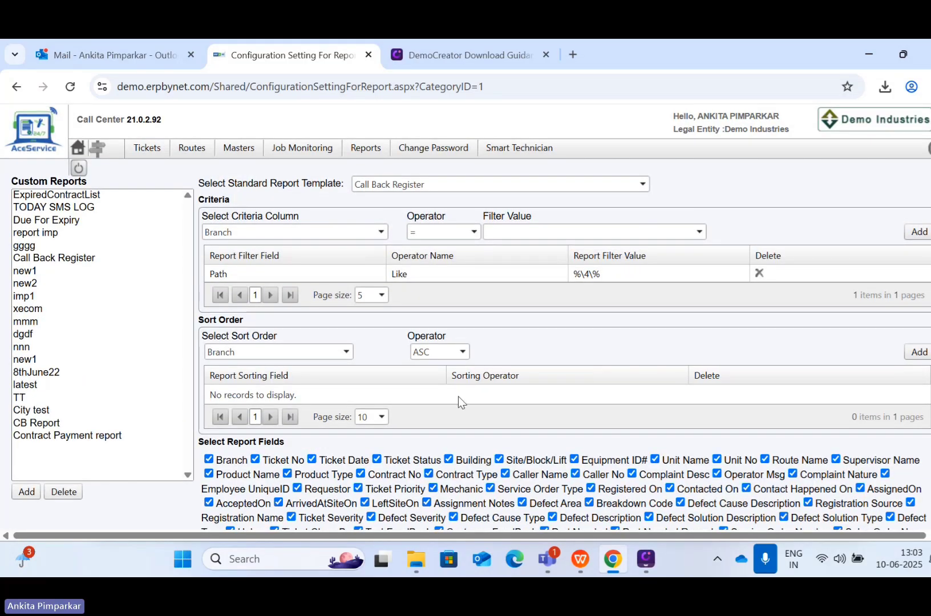
{"action": "left_click", "coordinate": [438, 184]}
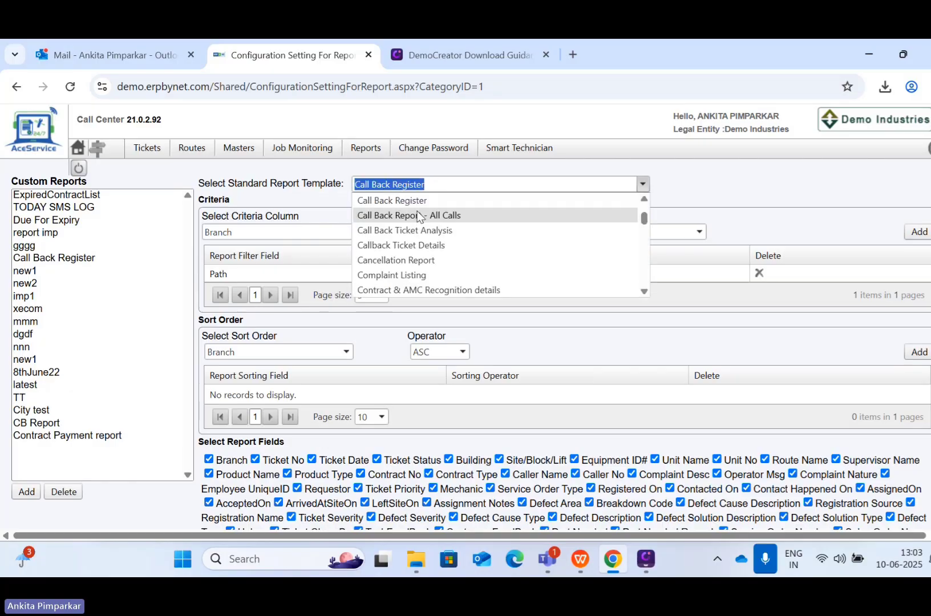
{"action": "left_click", "coordinate": [471, 215]}
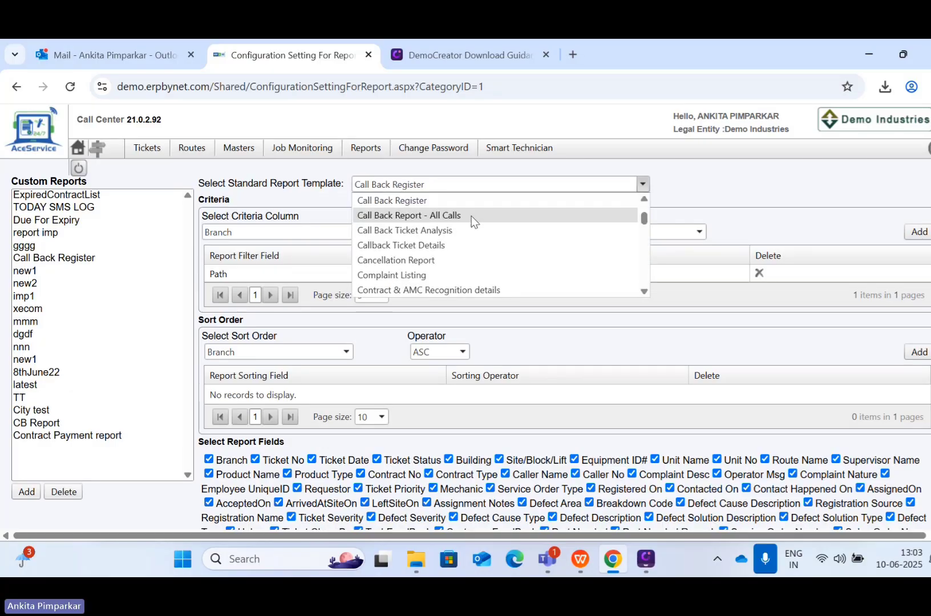
{"action": "scroll", "coordinate": [469, 418], "scroll_direction": "down", "scroll_amount": 1}
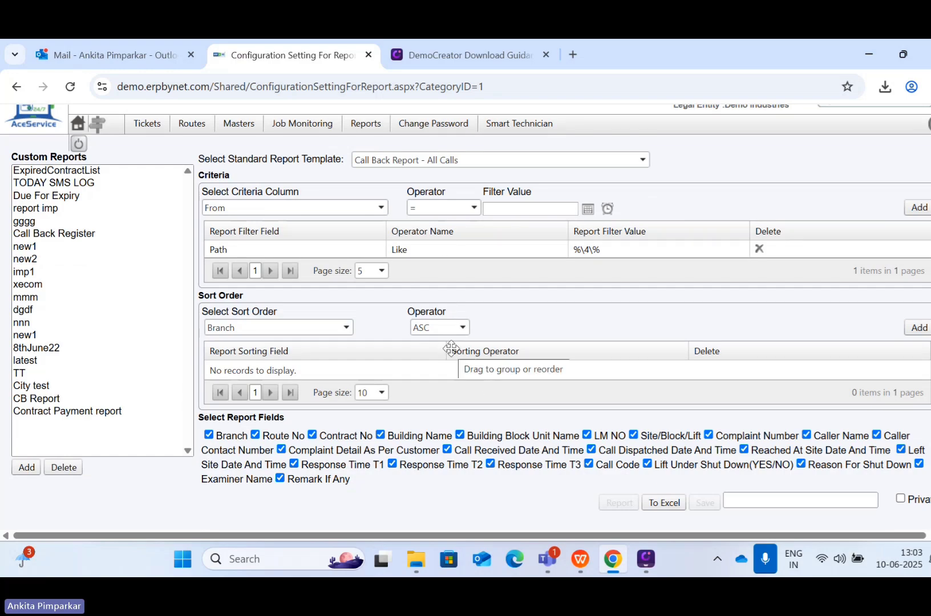
Step: Preview the Call Back Ticket Analysis and Contract Details Listing templates
{"action": "left_click", "coordinate": [463, 159]}
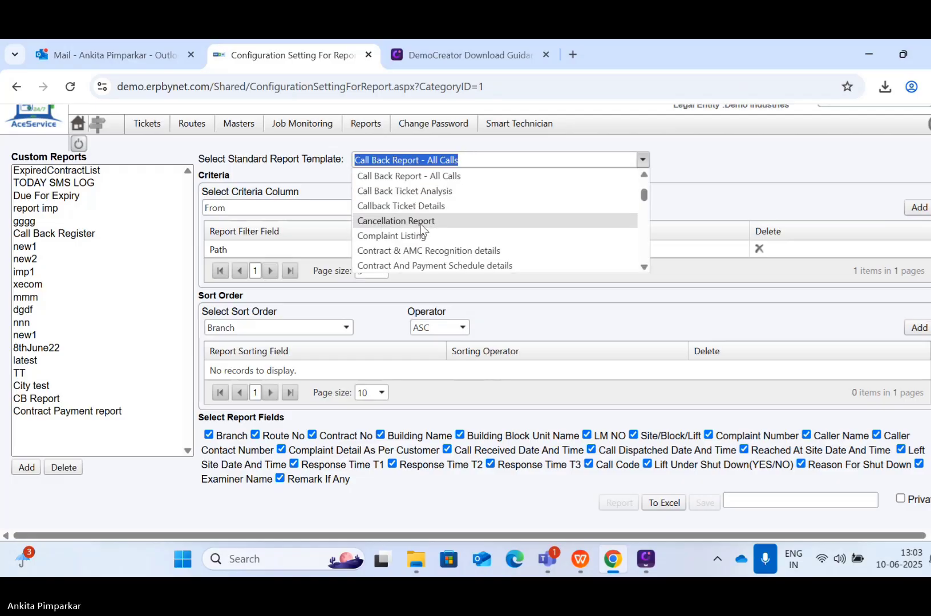
{"action": "left_click", "coordinate": [422, 192]}
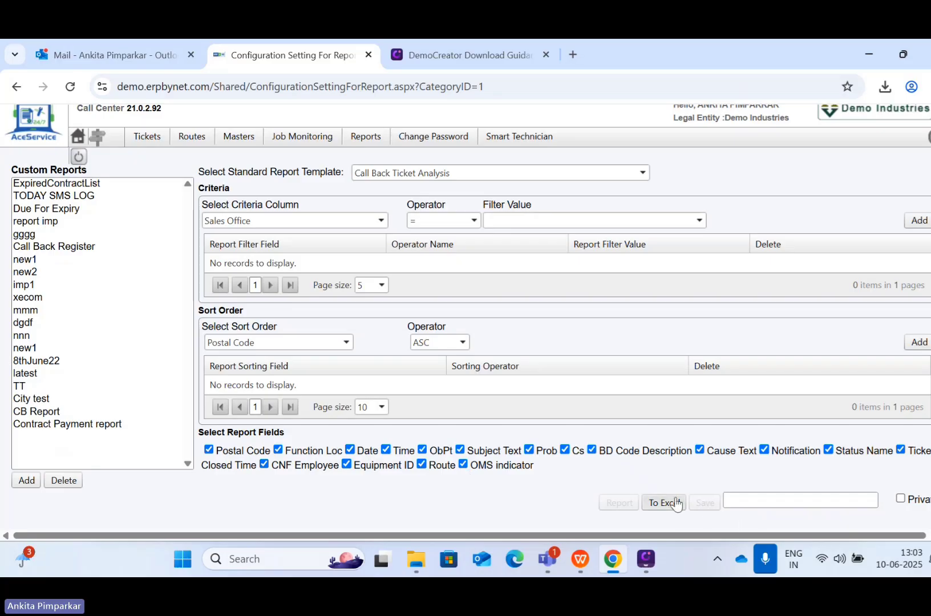
{"action": "left_click", "coordinate": [438, 173]}
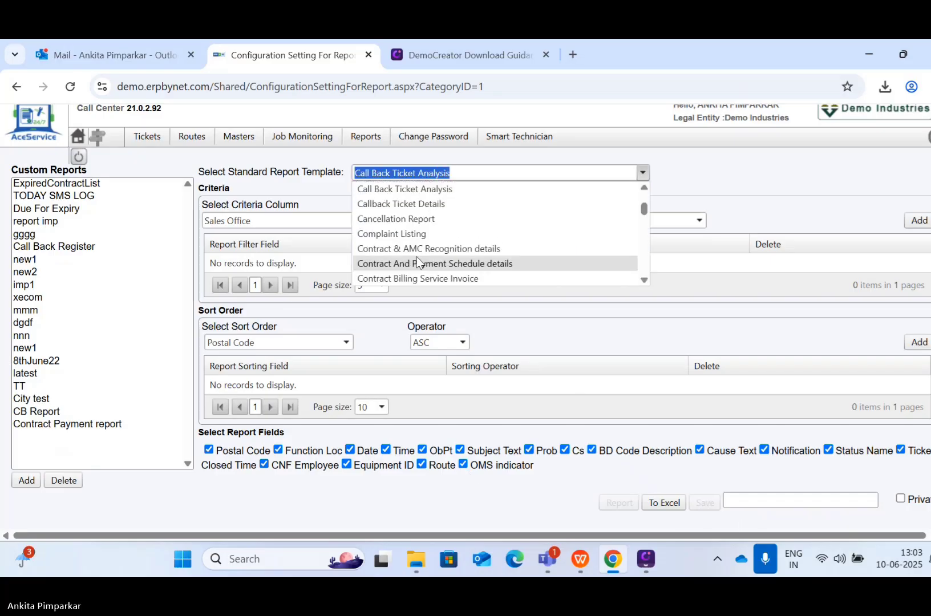
{"action": "scroll", "coordinate": [419, 262], "scroll_direction": "down", "scroll_amount": 1}
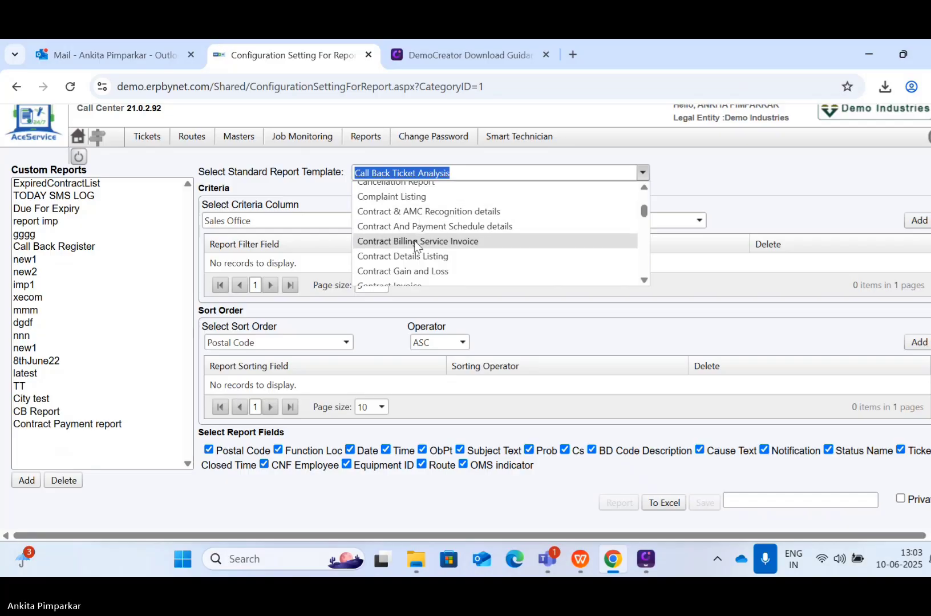
{"action": "left_click", "coordinate": [411, 256]}
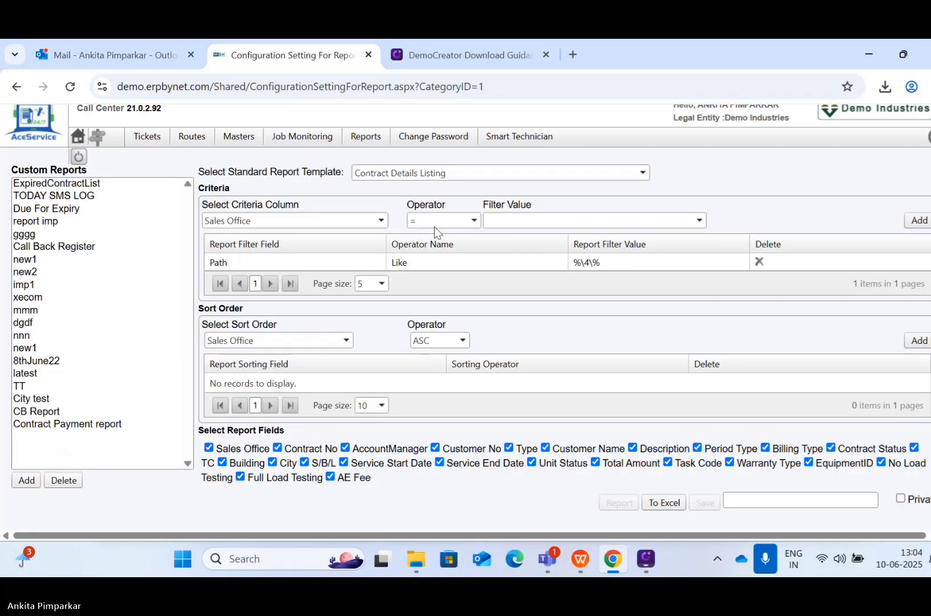
Step: Load the Customer Detail List template, then reopen the template list
{"action": "left_click", "coordinate": [441, 166]}
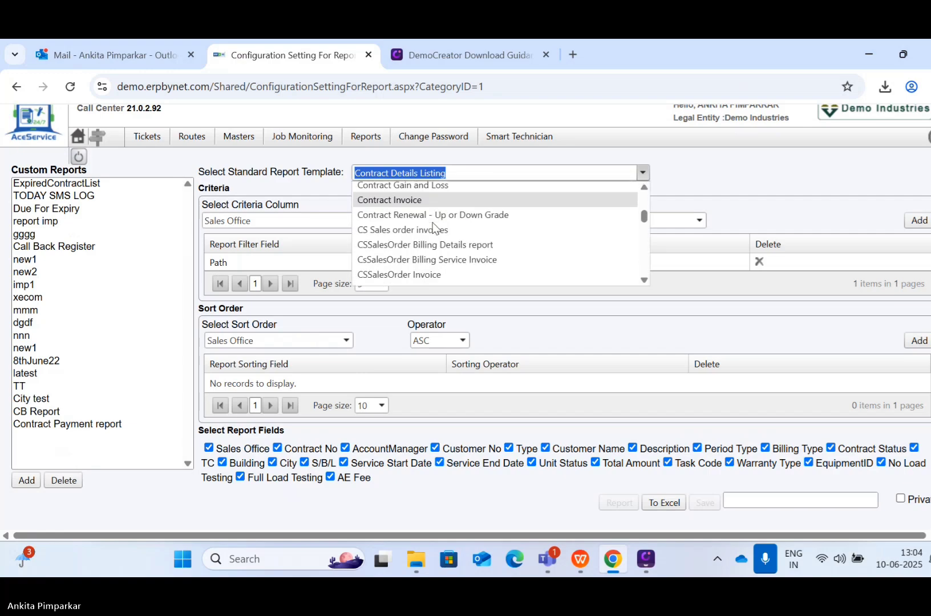
{"action": "scroll", "coordinate": [426, 217], "scroll_direction": "down", "scroll_amount": 1}
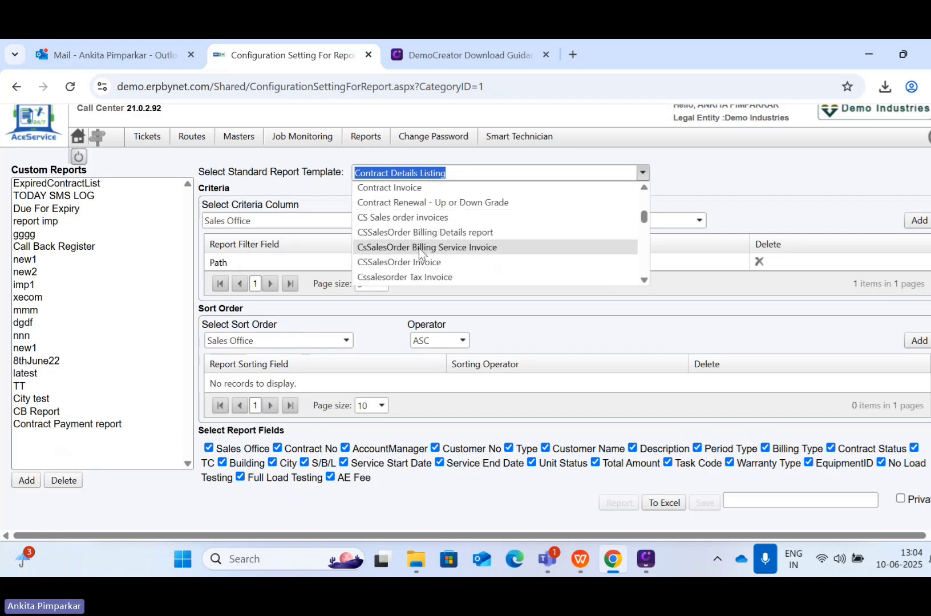
{"action": "scroll", "coordinate": [461, 260], "scroll_direction": "down", "scroll_amount": 6}
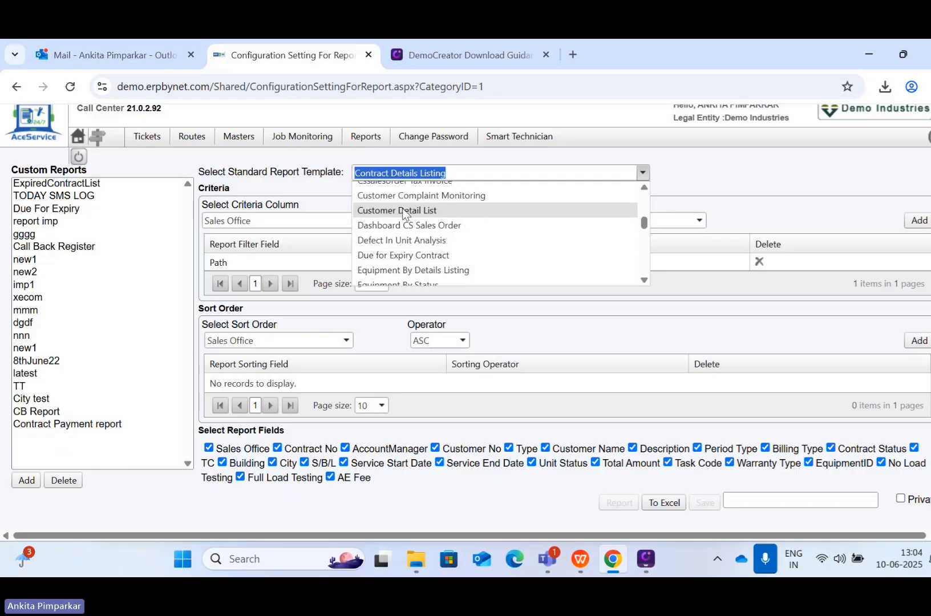
{"action": "left_click", "coordinate": [404, 211]}
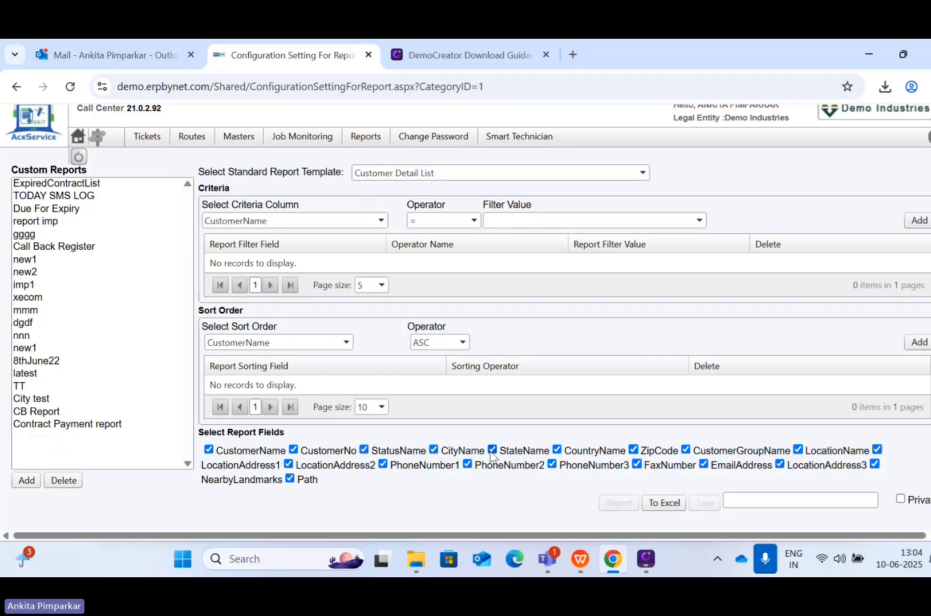
{"action": "left_click", "coordinate": [436, 172]}
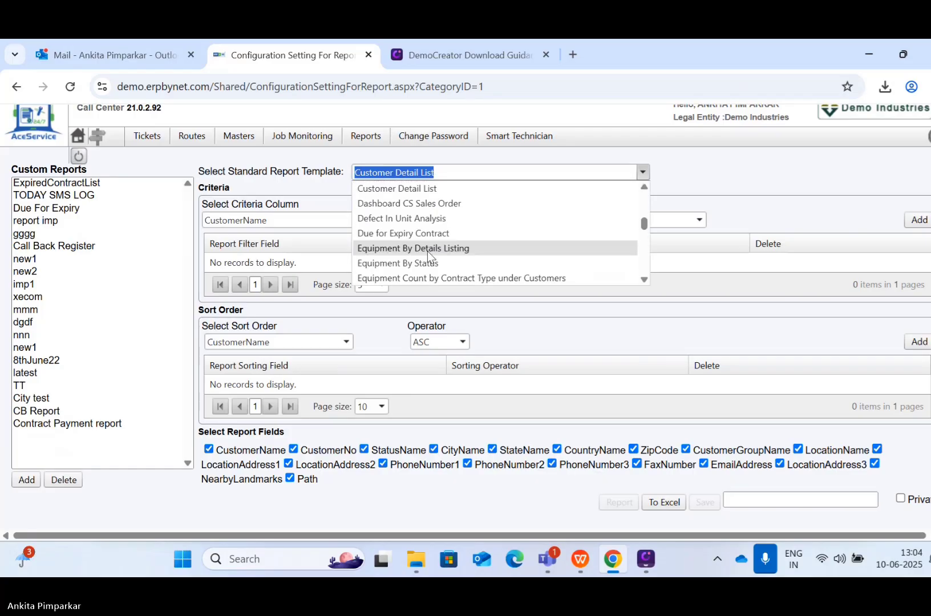
{"action": "scroll", "coordinate": [428, 254], "scroll_direction": "down", "scroll_amount": 1}
{"action": "scroll", "coordinate": [427, 248], "scroll_direction": "up", "scroll_amount": 5}
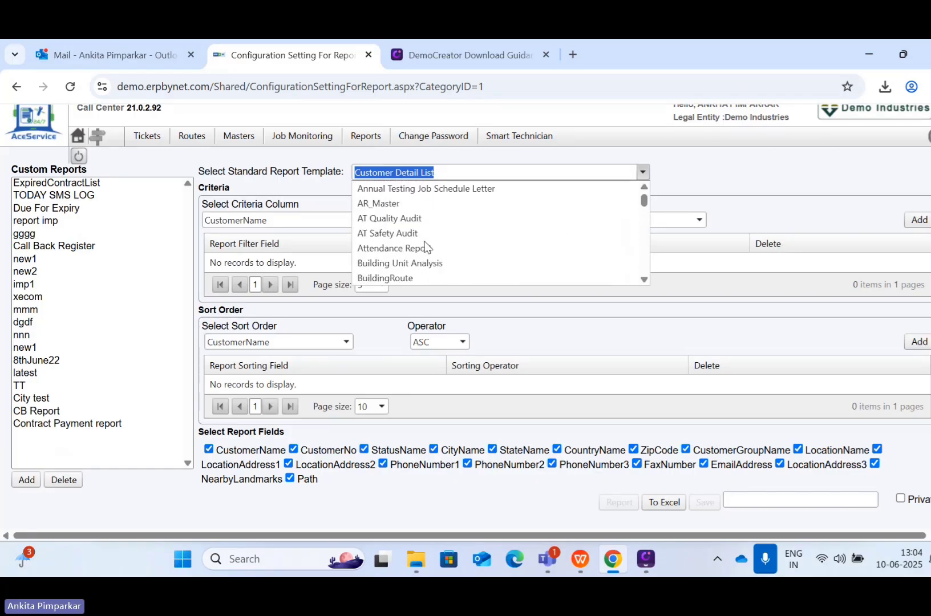
Step: Pick the Callback Ticket Details template, export it to Excel and open the downloaded workbook
{"action": "type", "text": "C"}
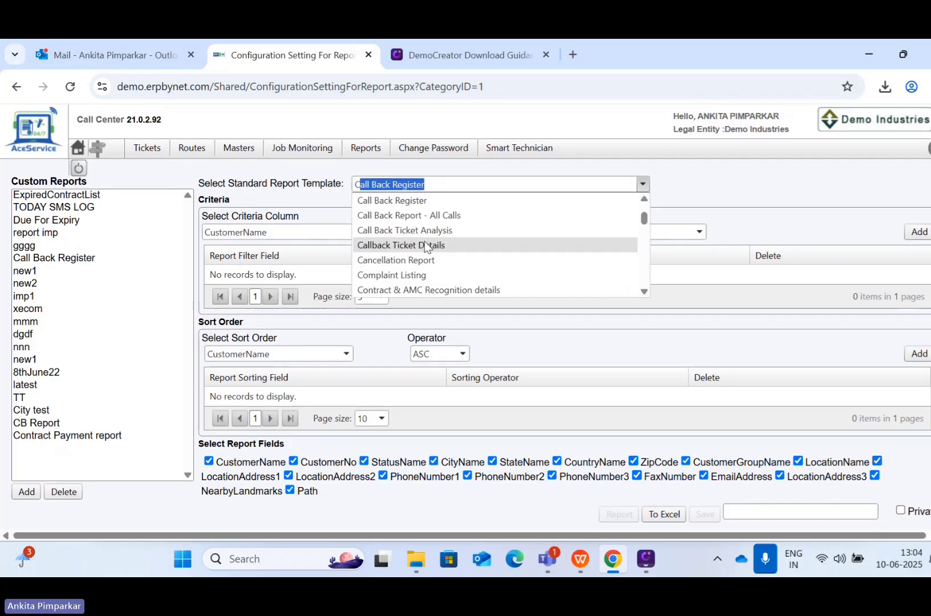
{"action": "type", "text": "a"}
{"action": "left_click", "coordinate": [445, 246]}
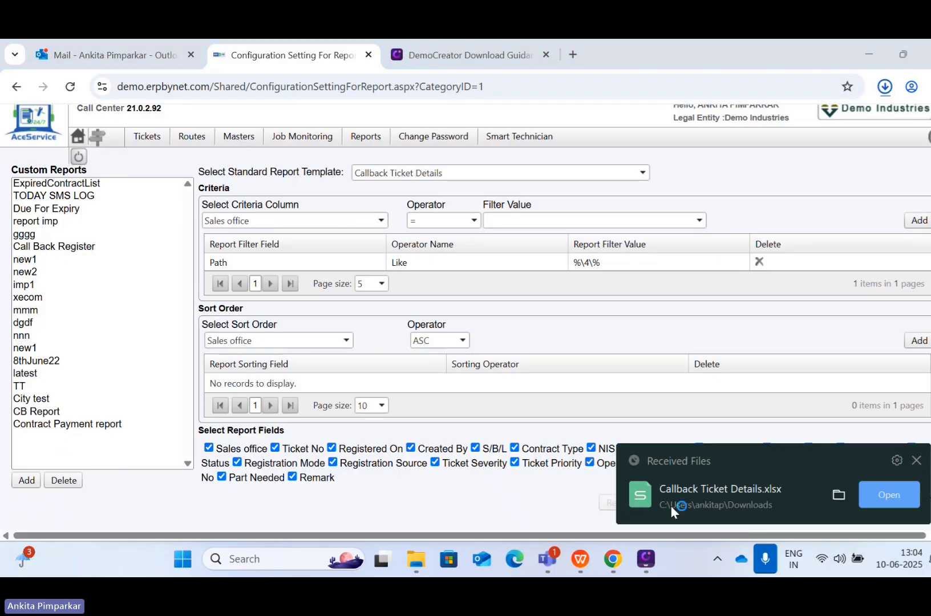
{"action": "left_click", "coordinate": [671, 505]}
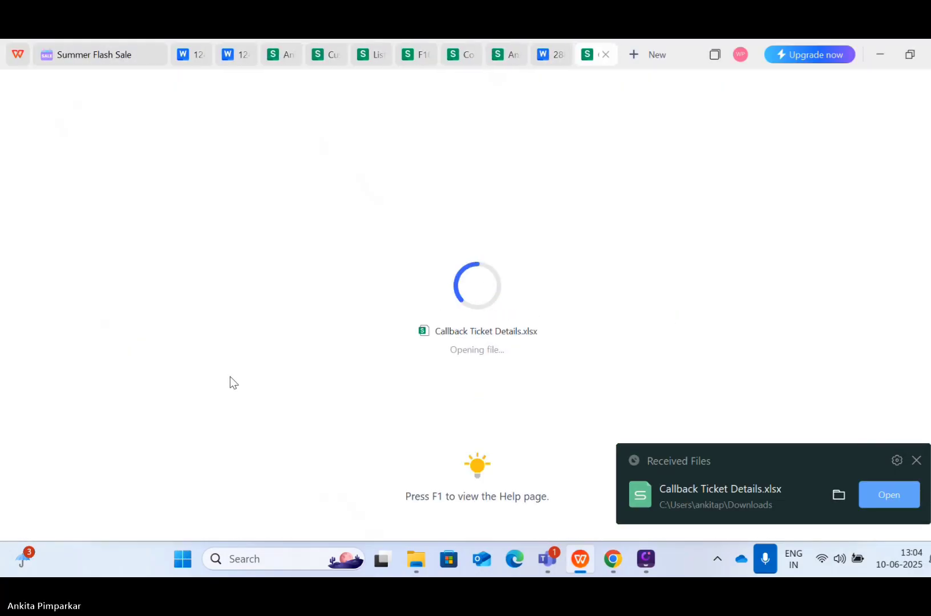
Step: Scroll across the ReportData sheet's columns, then minimize WPS Spreadsheets
{"action": "scroll", "coordinate": [292, 321], "scroll_direction": "right", "scroll_amount": 1}
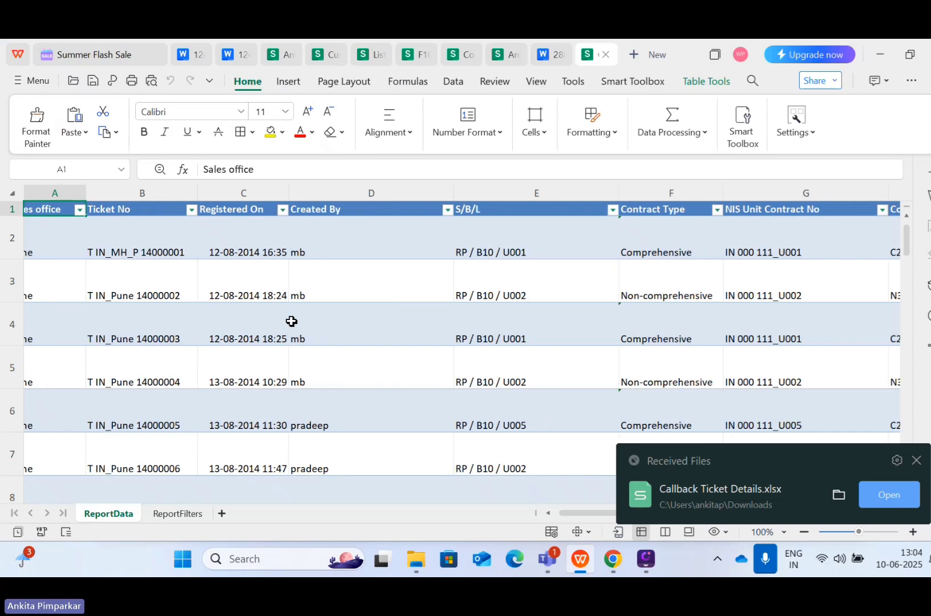
{"action": "scroll", "coordinate": [291, 321], "scroll_direction": "left", "scroll_amount": 1}
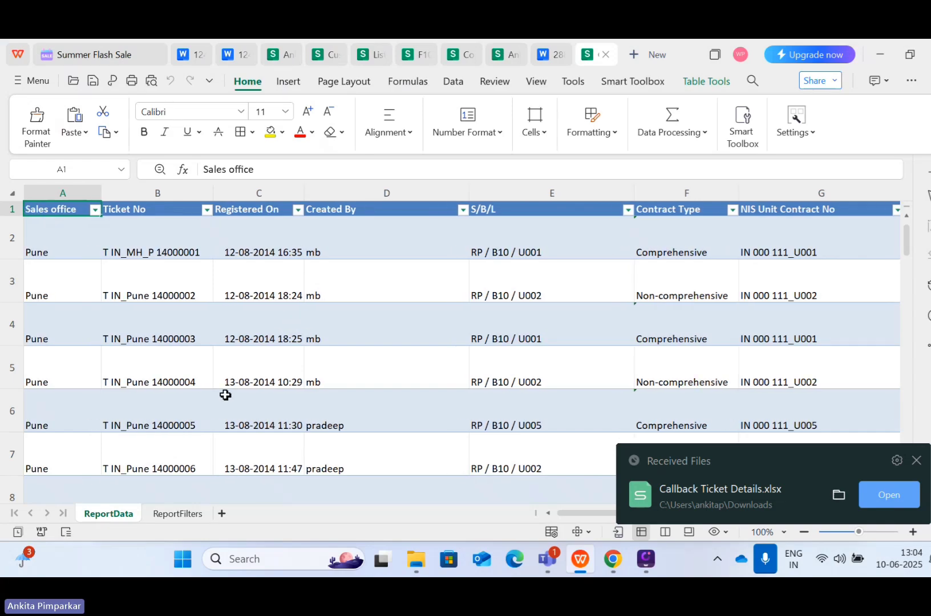
{"action": "scroll", "coordinate": [137, 389], "scroll_direction": "right", "scroll_amount": 2}
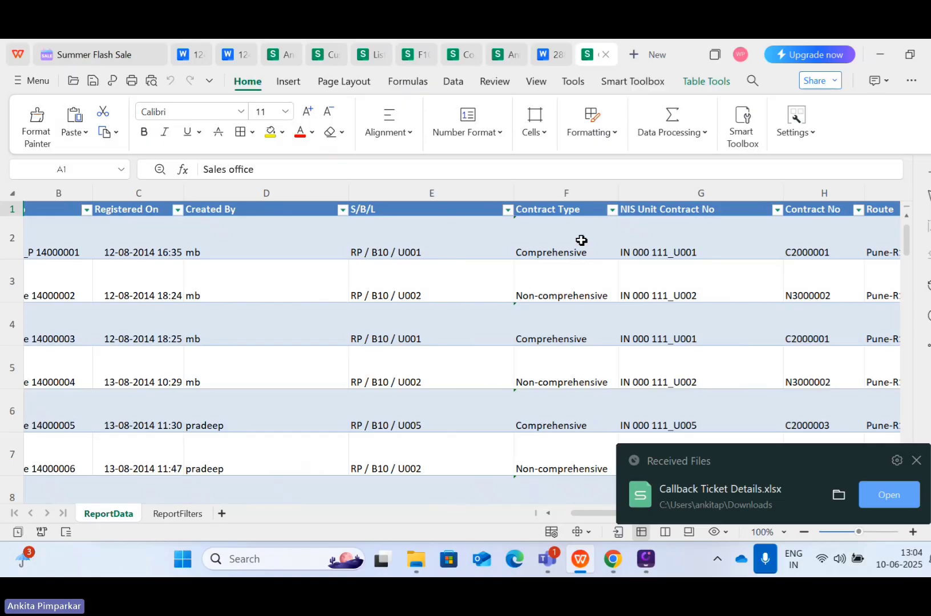
{"action": "scroll", "coordinate": [607, 238], "scroll_direction": "right", "scroll_amount": 2}
{"action": "scroll", "coordinate": [606, 238], "scroll_direction": "right", "scroll_amount": 6}
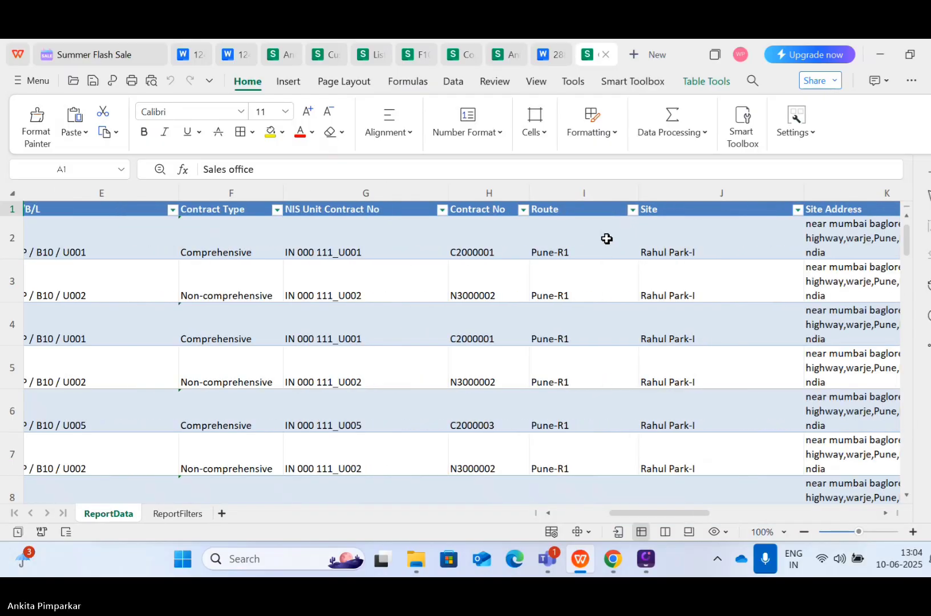
{"action": "scroll", "coordinate": [607, 238], "scroll_direction": "right", "scroll_amount": 10}
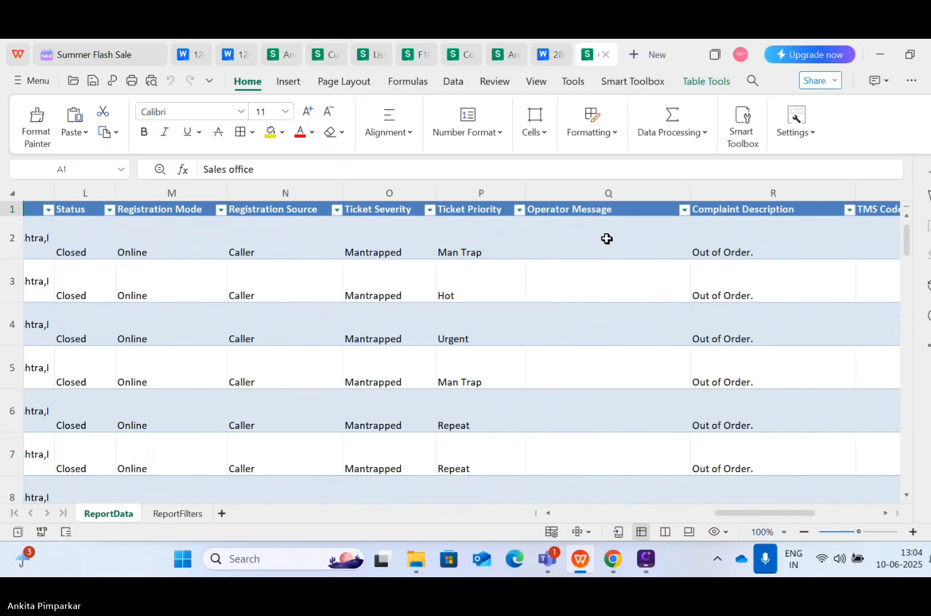
{"action": "left_click", "coordinate": [881, 59]}
{"action": "scroll", "coordinate": [454, 240], "scroll_direction": "up", "scroll_amount": 1}
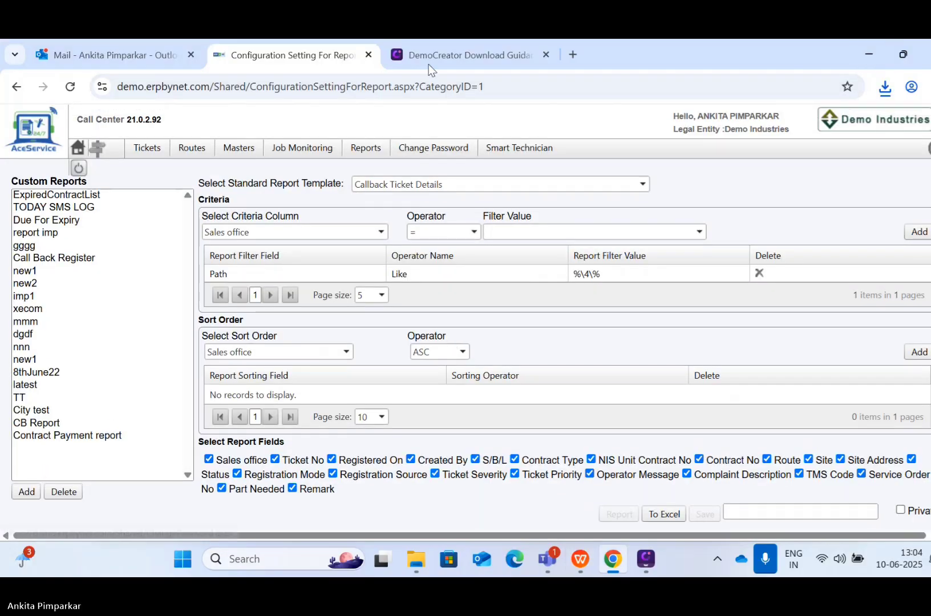